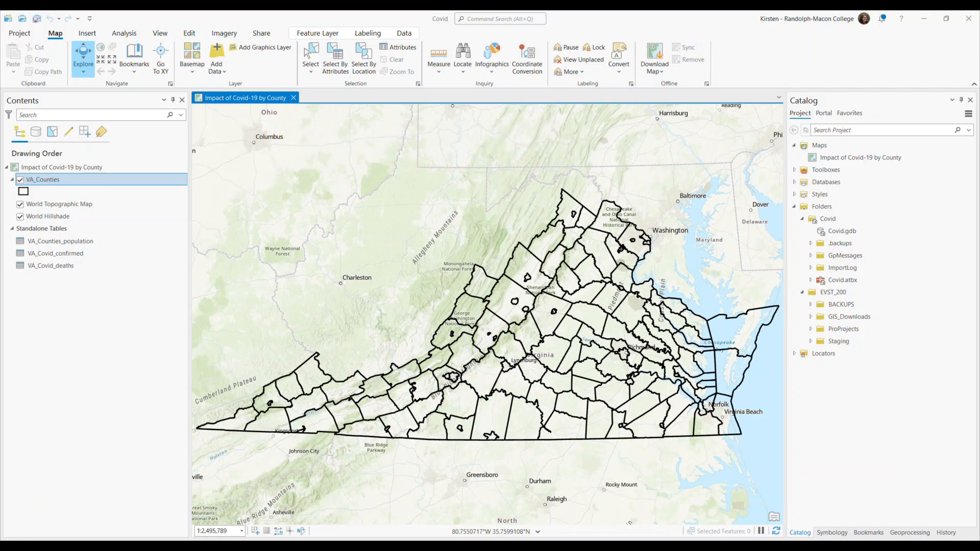
Step: Open the attribute tables of the VA_Counties layer and the VA_Counties_population standalone table
{"action": "right_click", "coordinate": [67, 179]}
{"action": "left_click", "coordinate": [102, 148]}
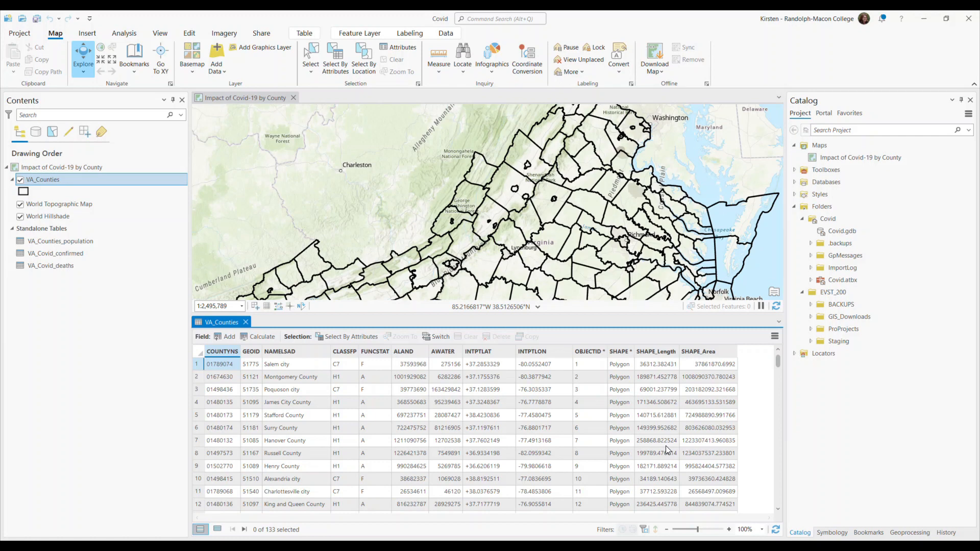
{"action": "right_click", "coordinate": [81, 243]}
{"action": "left_click", "coordinate": [104, 245]}
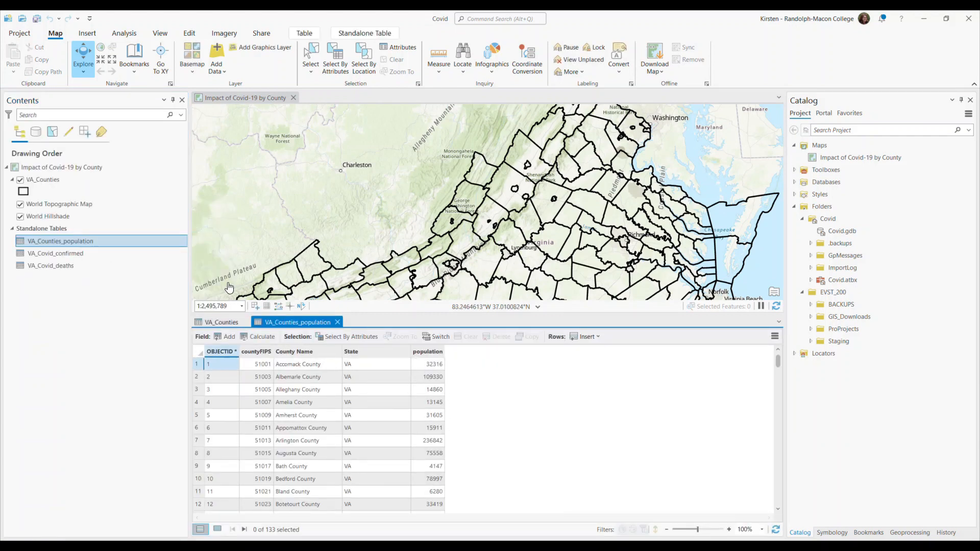
Step: Open the VA_Covid_confirmed table and examine its daily case fields from C_20200122 through C_20210924
{"action": "right_click", "coordinate": [60, 253]}
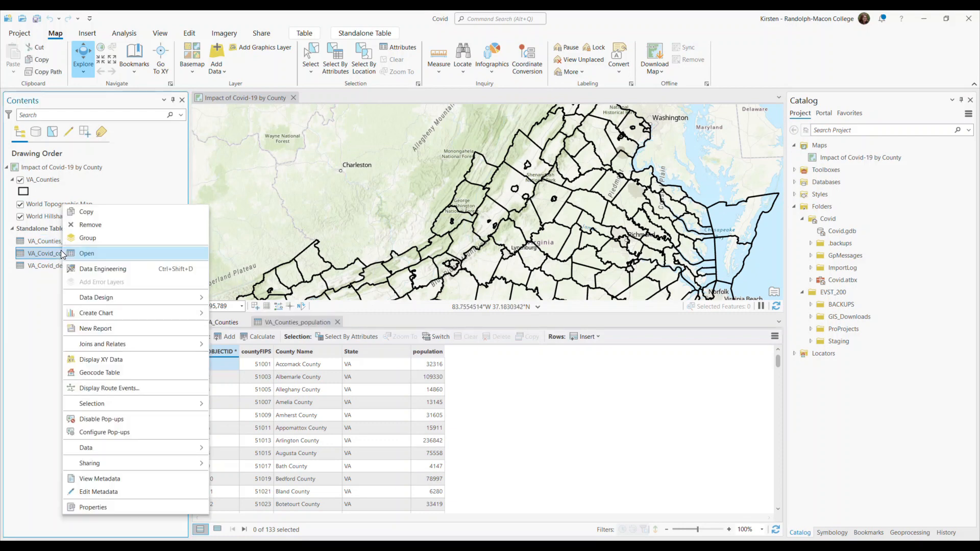
{"action": "left_click", "coordinate": [86, 253]}
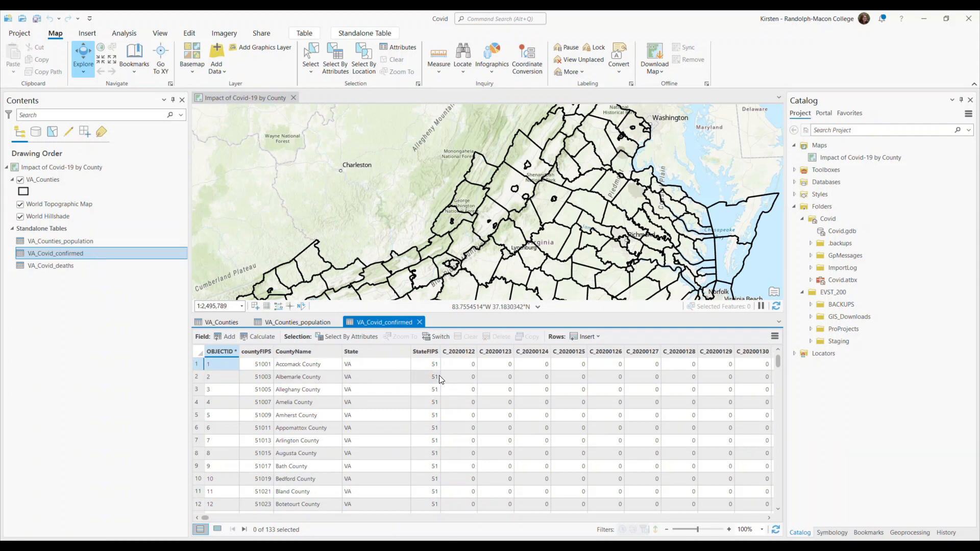
{"action": "mouse_move", "coordinate": [461, 351]}
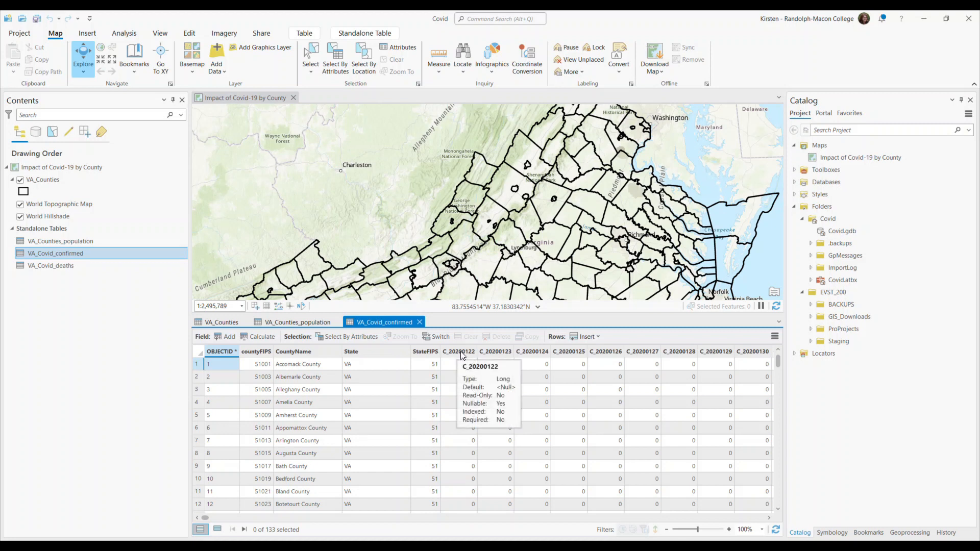
{"action": "mouse_move", "coordinate": [749, 362]}
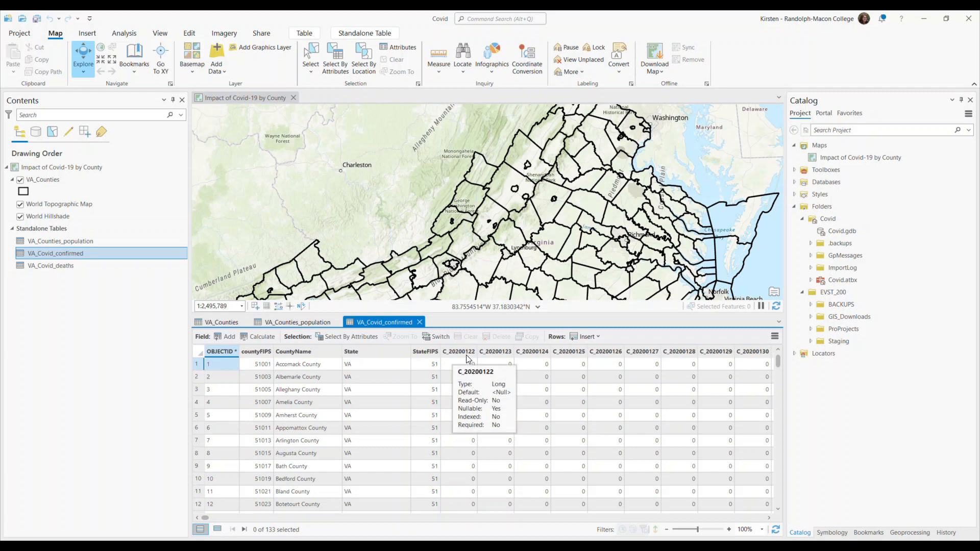
{"action": "left_click_drag", "start_coordinate": [204, 517], "coordinate": [780, 516]}
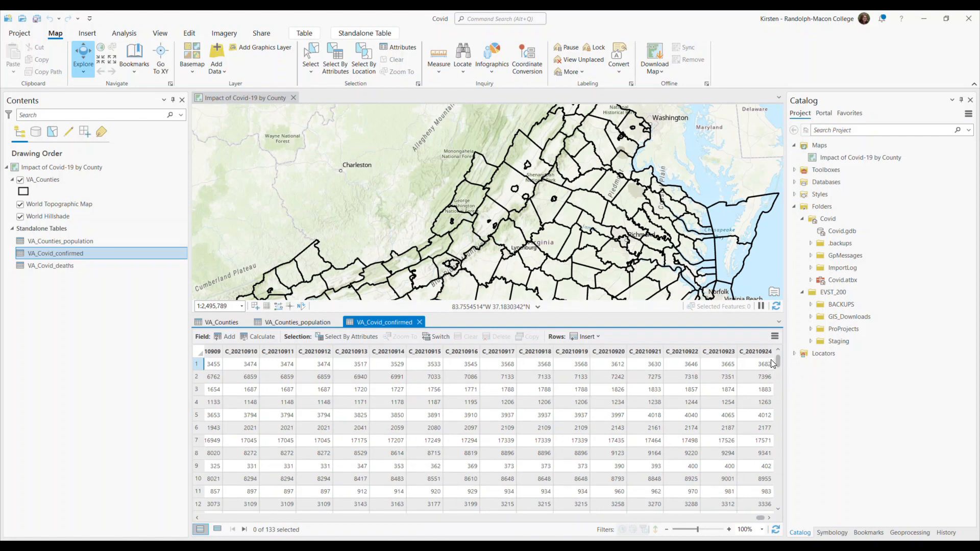
{"action": "mouse_move", "coordinate": [763, 354]}
Step: Open the VA_Covid_deaths table and examine its daily death fields through D_20210924
{"action": "left_click", "coordinate": [51, 266]}
{"action": "right_click", "coordinate": [51, 268]}
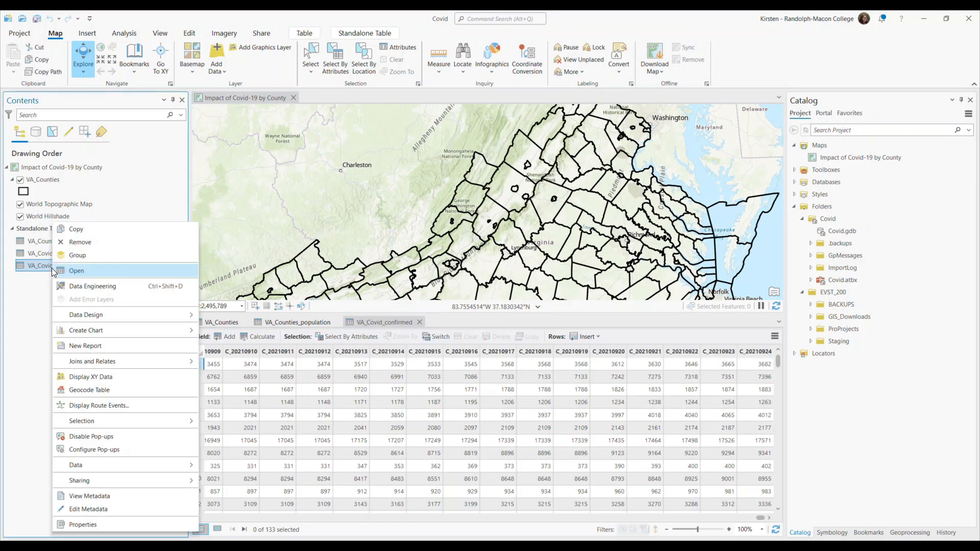
{"action": "left_click", "coordinate": [80, 271]}
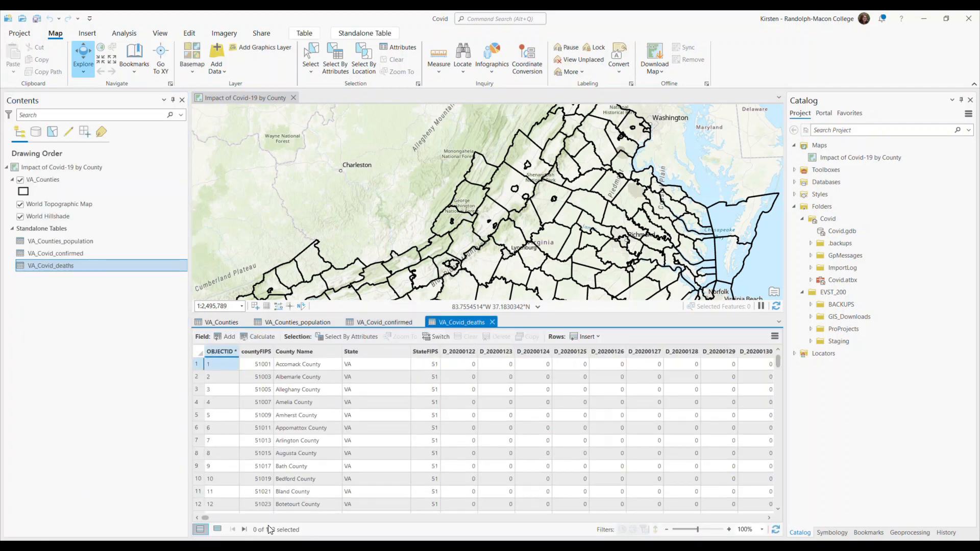
{"action": "left_click_drag", "start_coordinate": [207, 517], "coordinate": [772, 519]}
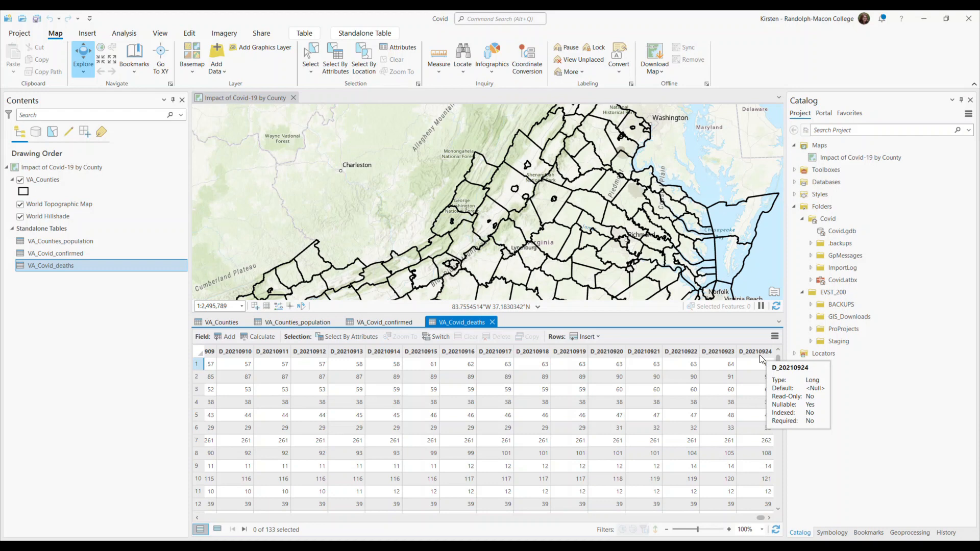
Step: Compare the fields of the VA_Counties, VA_Covid_deaths and VA_Counties_population tables to find a common county identifier
{"action": "left_click", "coordinate": [218, 322]}
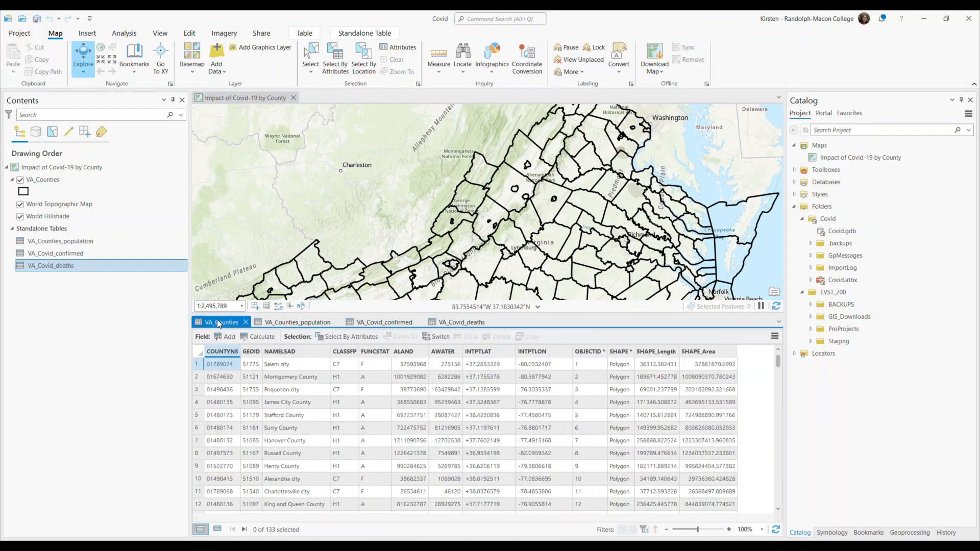
{"action": "left_click", "coordinate": [459, 324]}
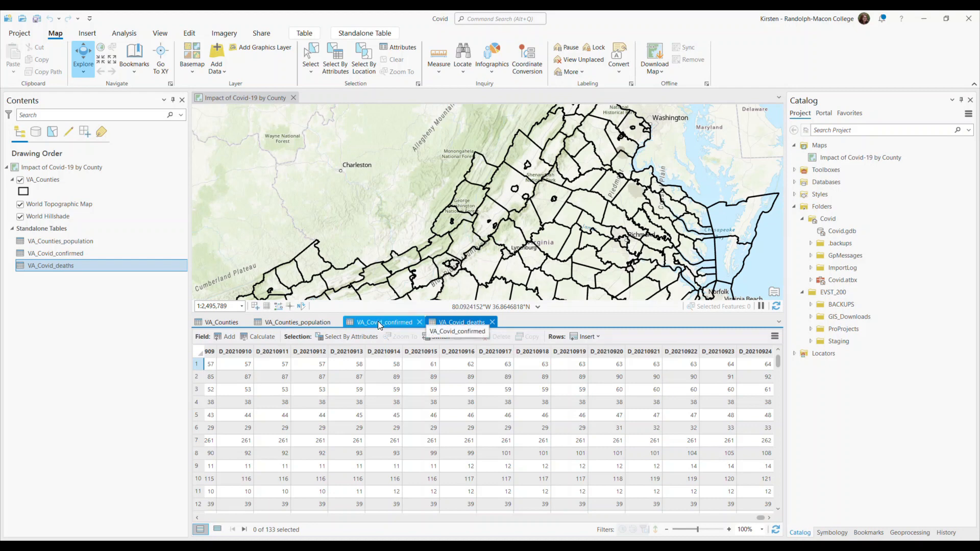
{"action": "left_click", "coordinate": [299, 327]}
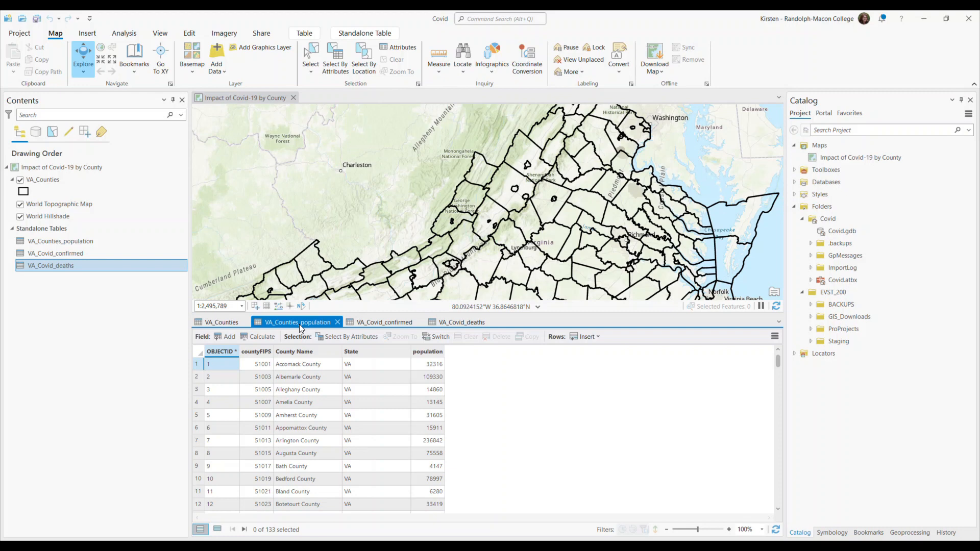
{"action": "left_click", "coordinate": [209, 322]}
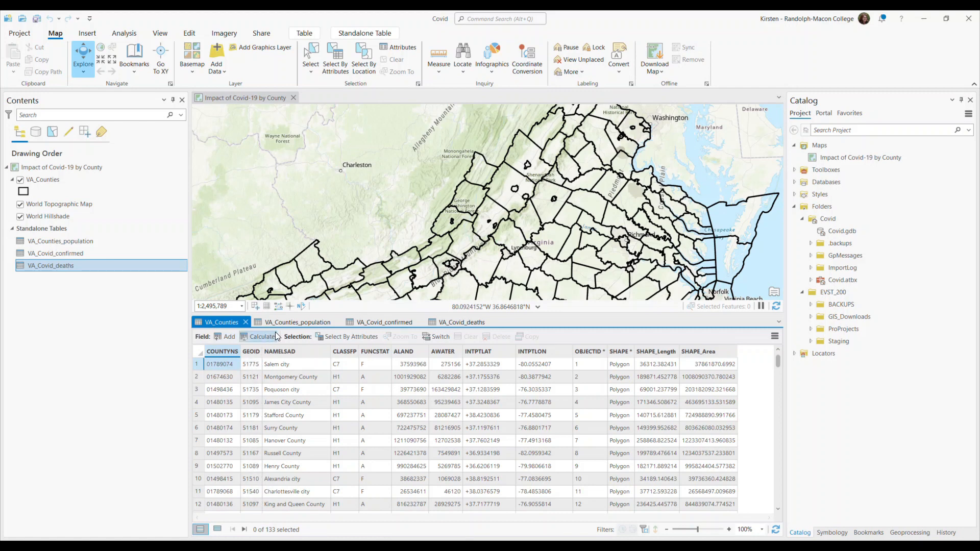
{"action": "left_click", "coordinate": [287, 322]}
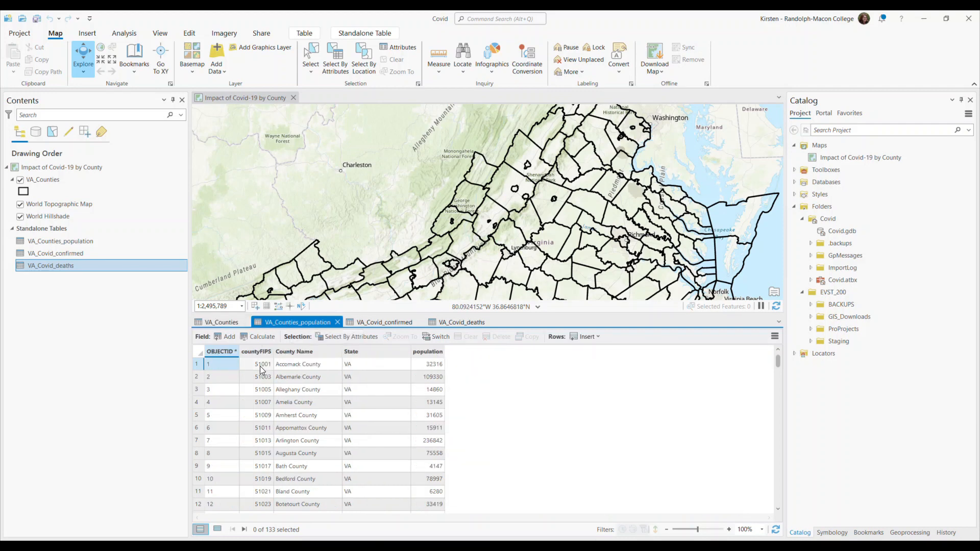
Step: Sort the VA_Counties table by NAMELSAD in ascending order and slightly widen the GEOID column
{"action": "left_click", "coordinate": [217, 323]}
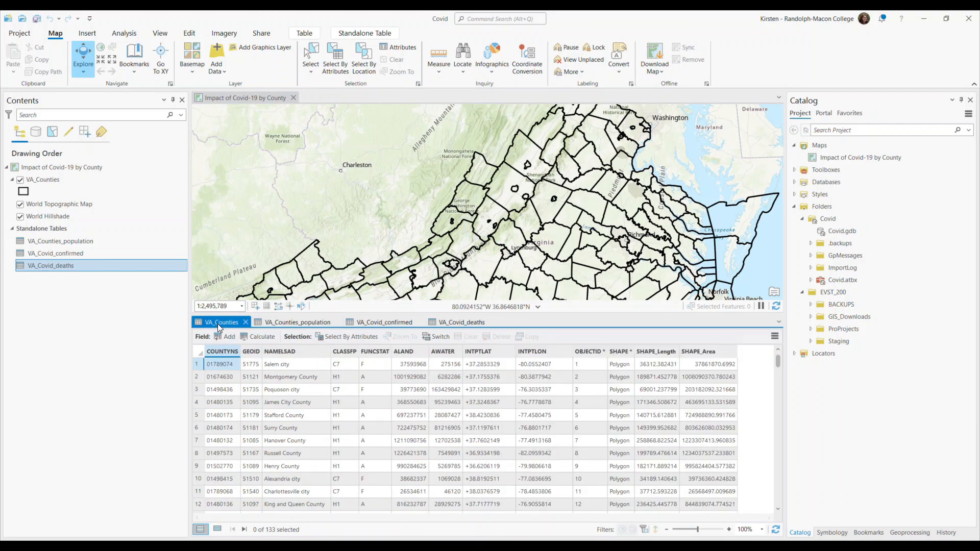
{"action": "right_click", "coordinate": [288, 352]}
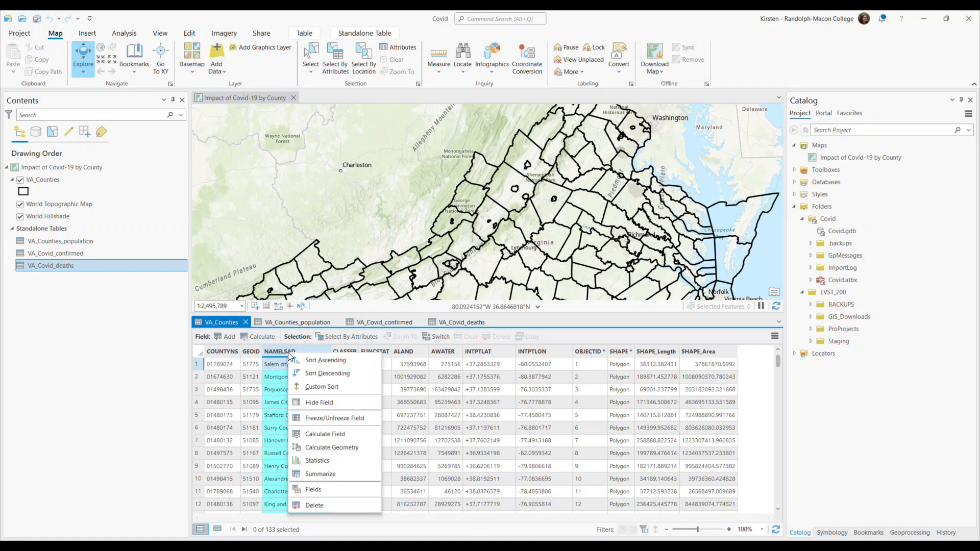
{"action": "left_click", "coordinate": [314, 361]}
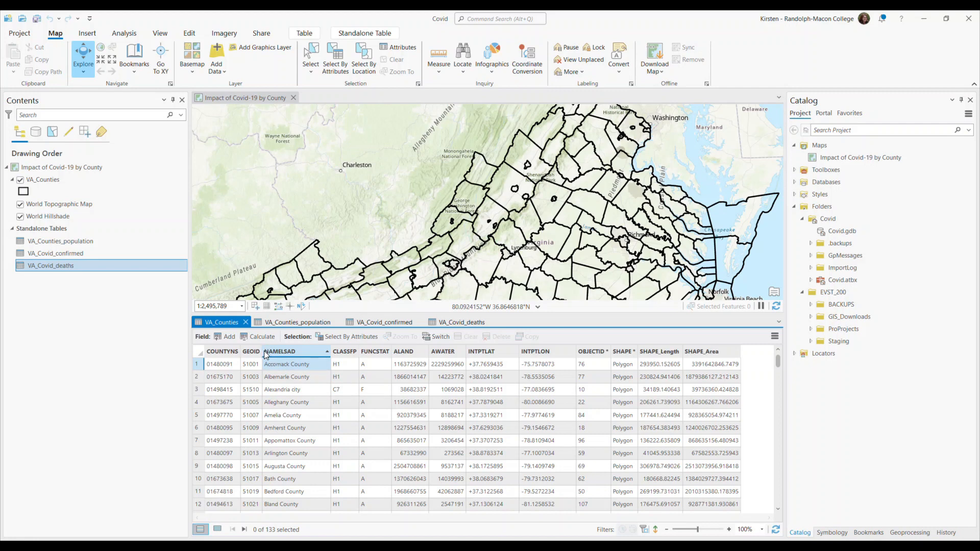
{"action": "left_click_drag", "start_coordinate": [263, 352], "coordinate": [274, 351]}
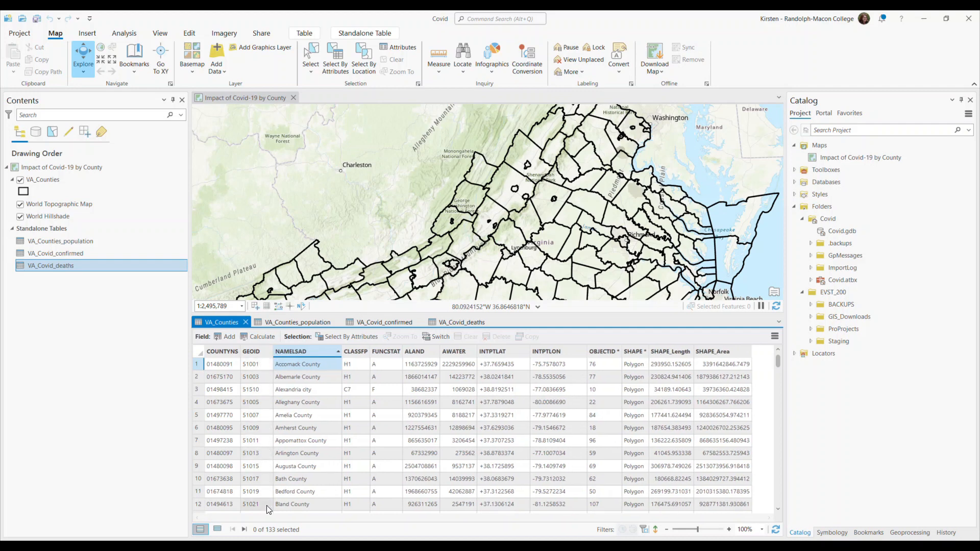
Step: Check the countyFIPS and county name fields in the population, confirmed cases and deaths tables against VA_Counties
{"action": "left_click", "coordinate": [299, 321]}
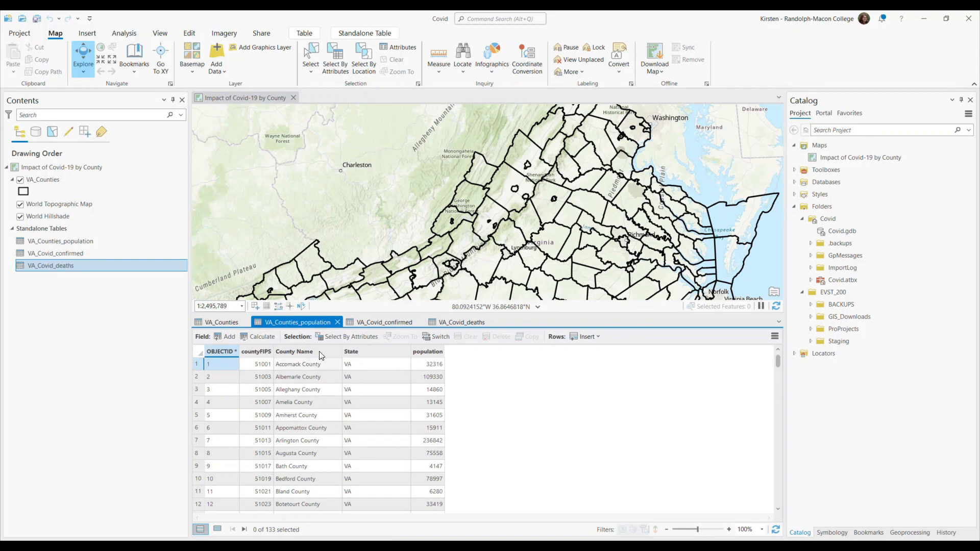
{"action": "left_click", "coordinate": [376, 322]}
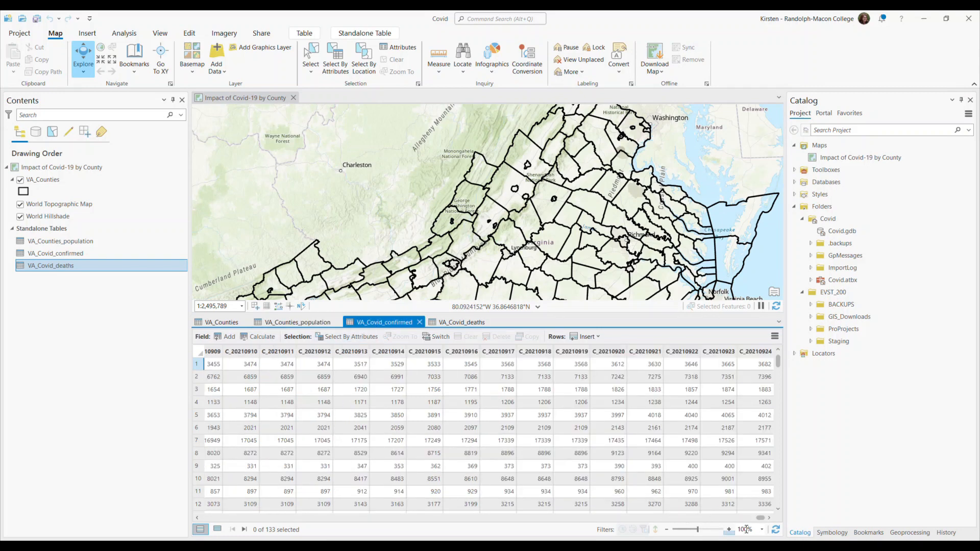
{"action": "left_click_drag", "start_coordinate": [761, 517], "coordinate": [184, 518]}
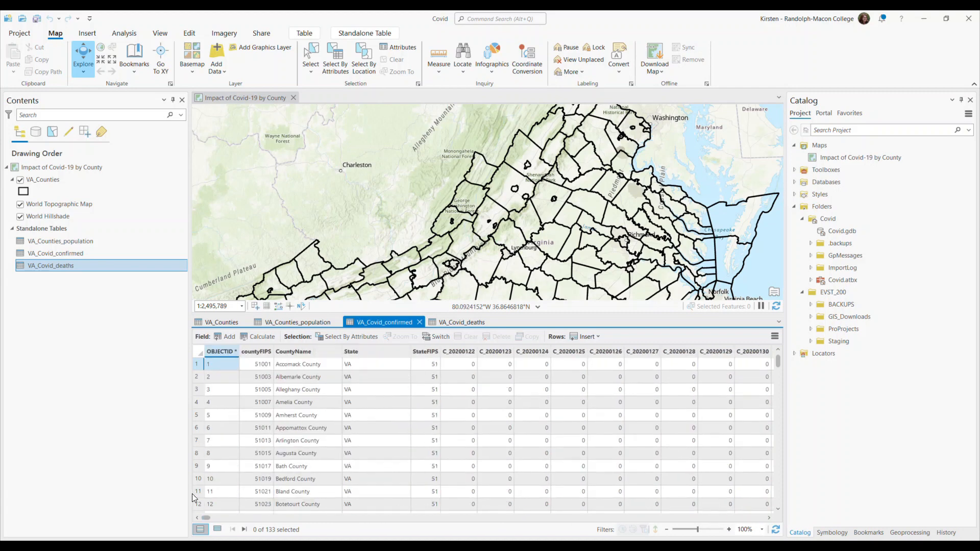
{"action": "left_click", "coordinate": [451, 320]}
{"action": "left_click_drag", "start_coordinate": [762, 518], "coordinate": [198, 508]}
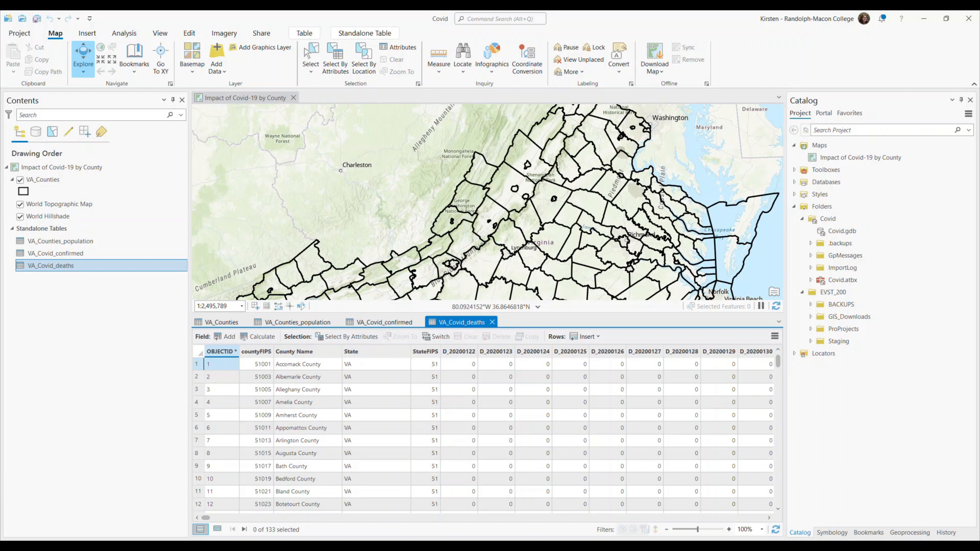
Step: Review the data fields for joining: population, the latest confirmed cases field C_20210924 and the latest deaths field D_20210924
{"action": "left_click", "coordinate": [304, 321]}
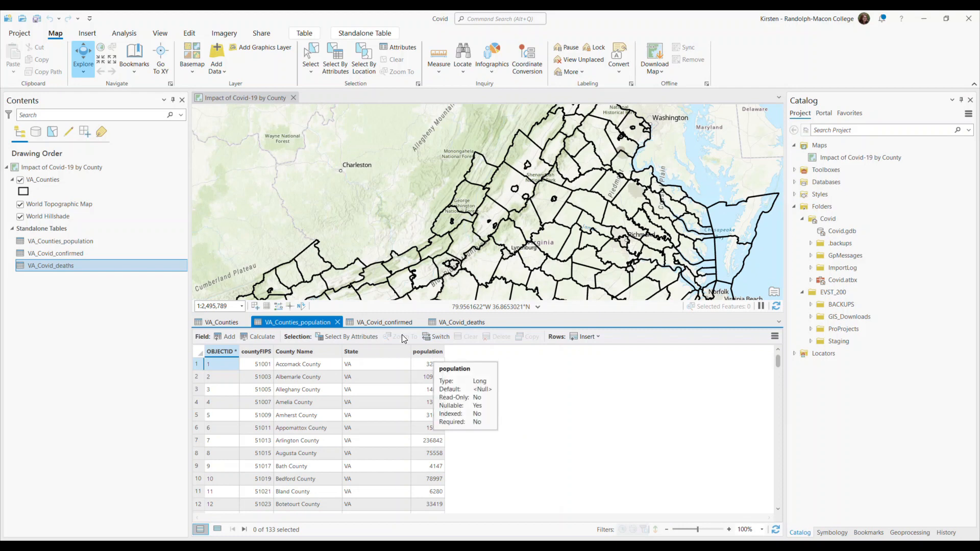
{"action": "left_click", "coordinate": [379, 318]}
{"action": "left_click_drag", "start_coordinate": [209, 517], "coordinate": [761, 518]}
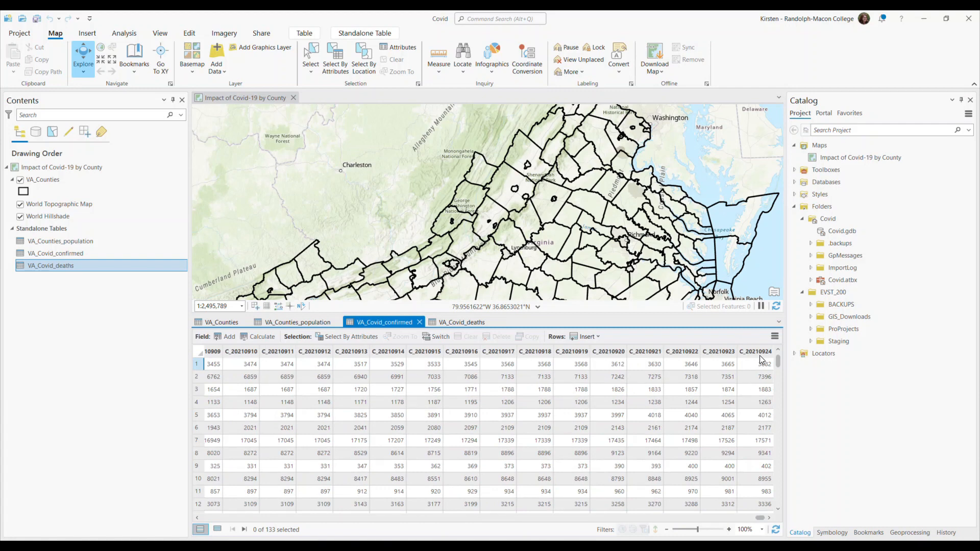
{"action": "left_click", "coordinate": [481, 322]}
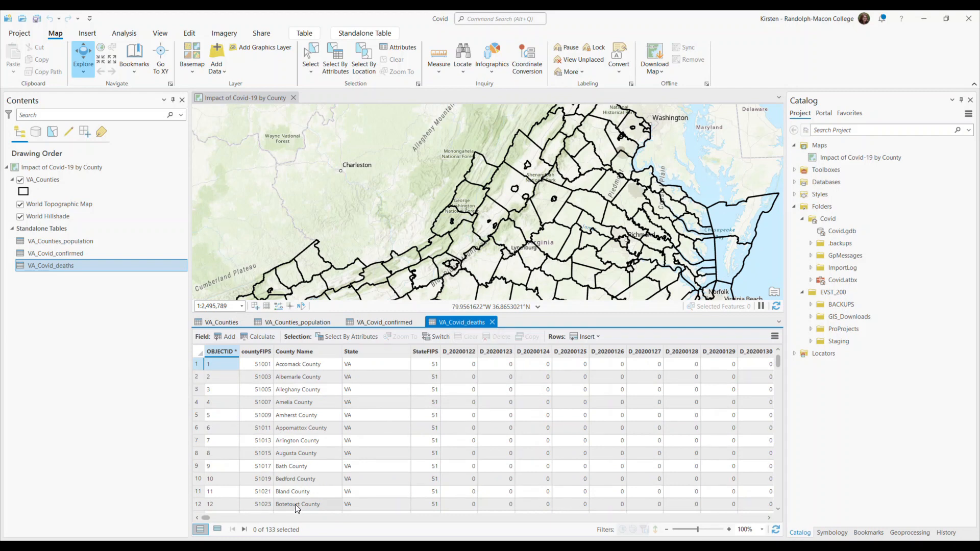
{"action": "left_click_drag", "start_coordinate": [206, 520], "coordinate": [760, 518]}
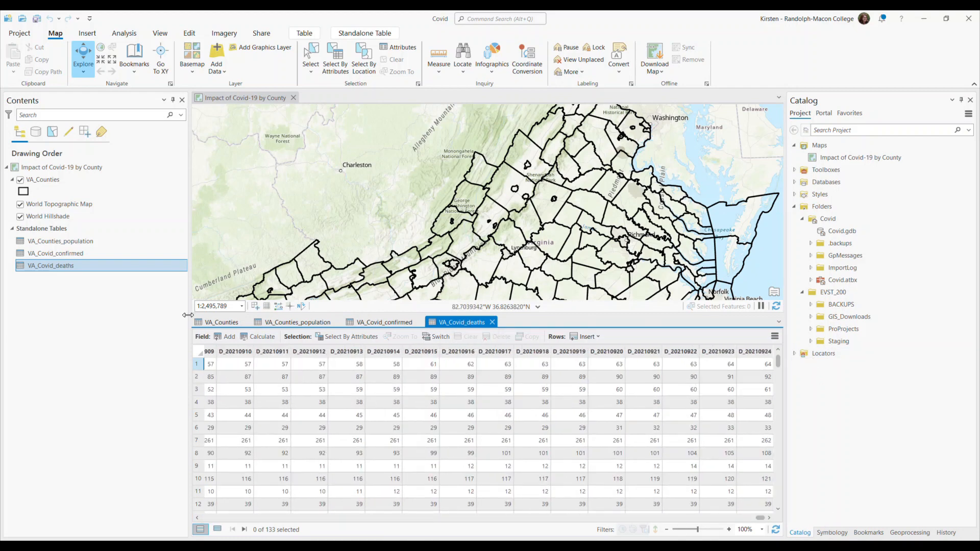
Step: Return to the VA_Counties table, search the geoprocessing tools for "join field" and open the Join Field tool
{"action": "left_click", "coordinate": [213, 323]}
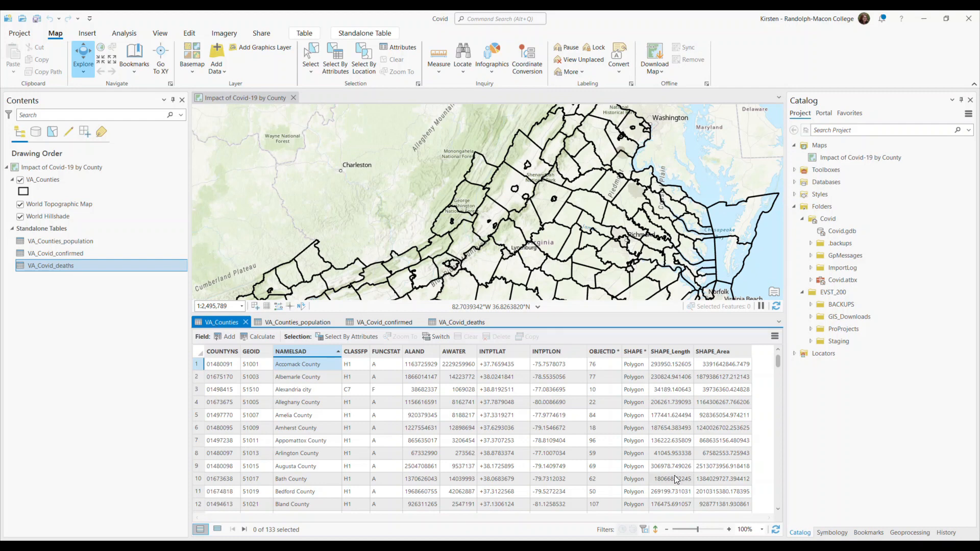
{"action": "left_click", "coordinate": [905, 534]}
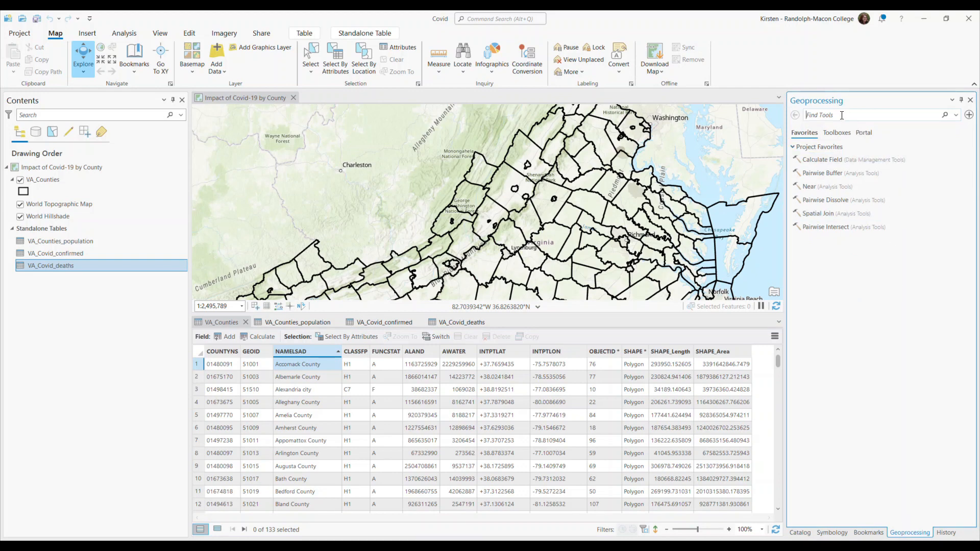
{"action": "type", "text": "join"}
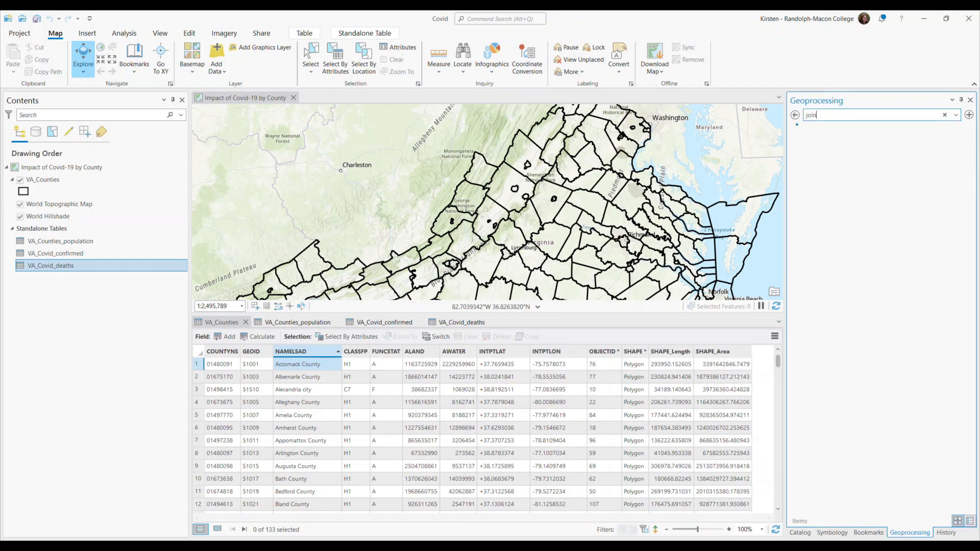
{"action": "type", "text": " field"}
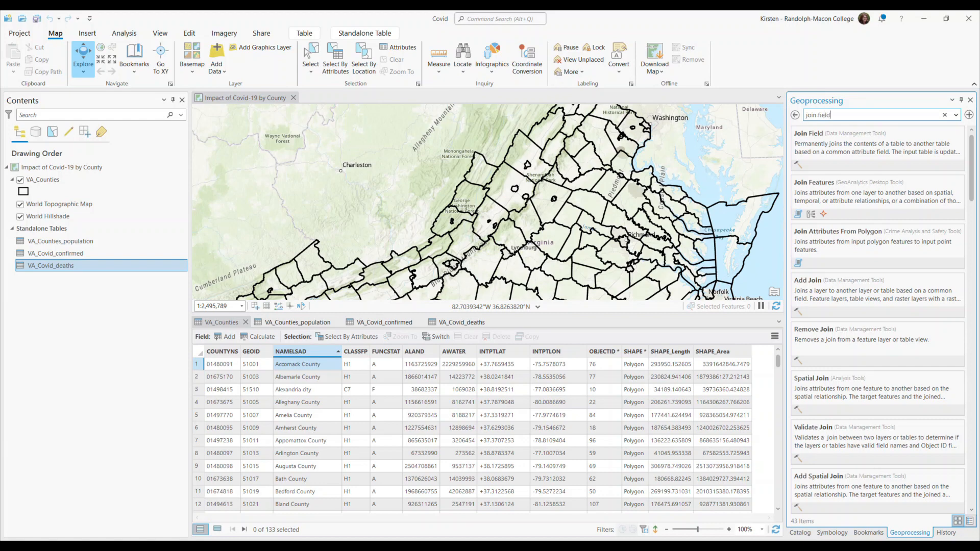
{"action": "left_click", "coordinate": [868, 145]}
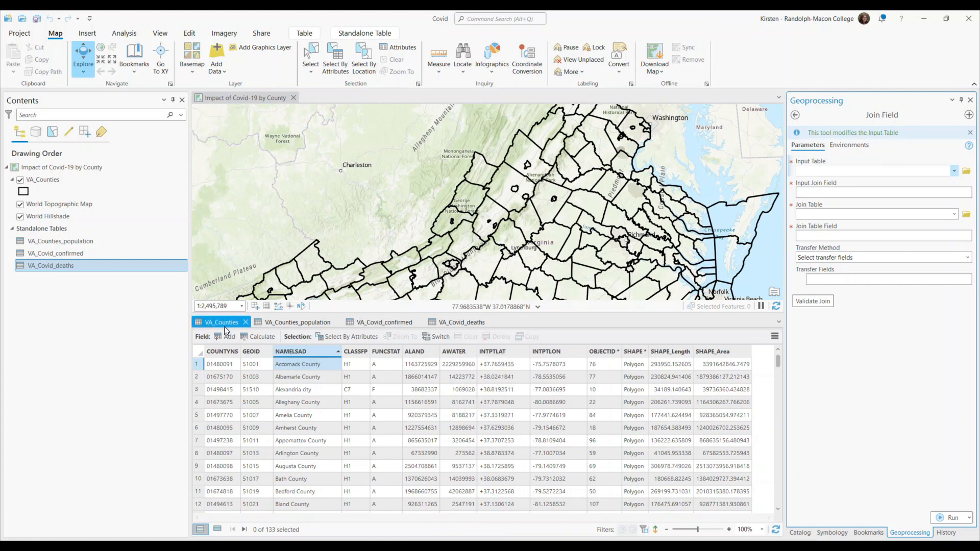
Step: Set VA_Counties as the Join Field input table and GEOID as its input join field
{"action": "left_click", "coordinate": [953, 171]}
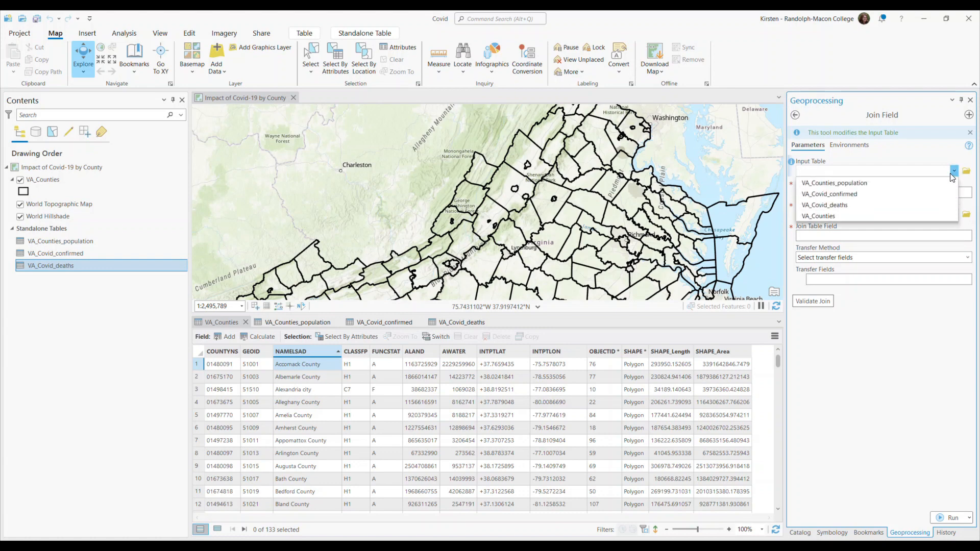
{"action": "left_click", "coordinate": [833, 216]}
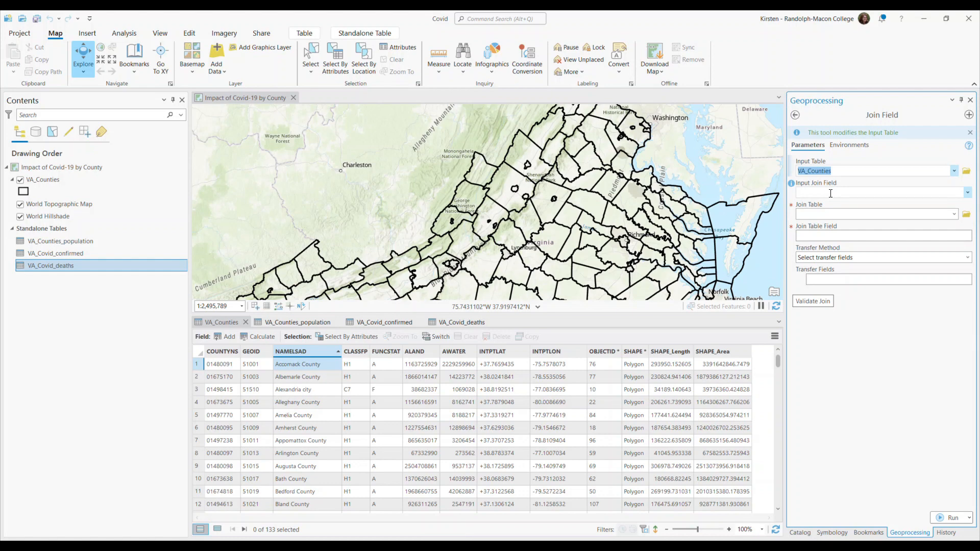
{"action": "left_click", "coordinate": [830, 193]}
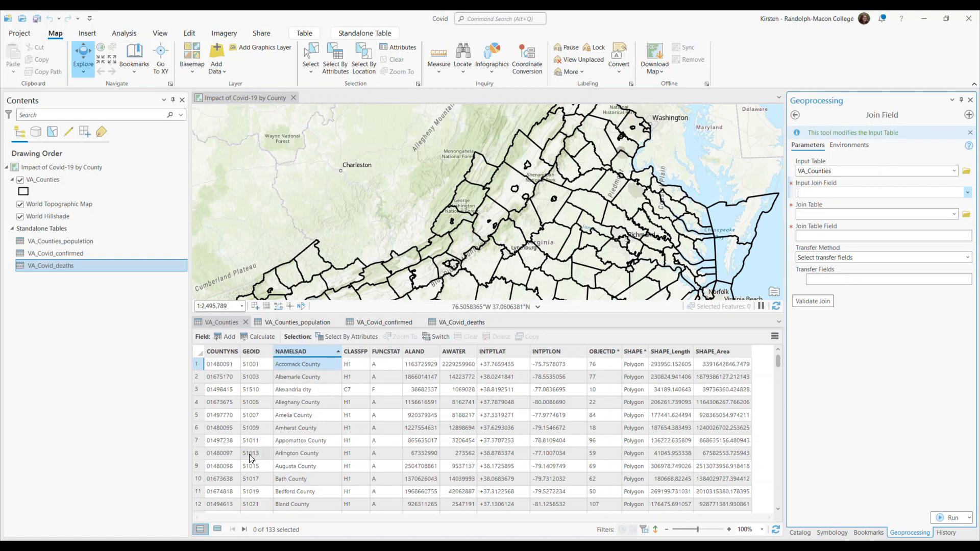
{"action": "left_click", "coordinate": [967, 192]}
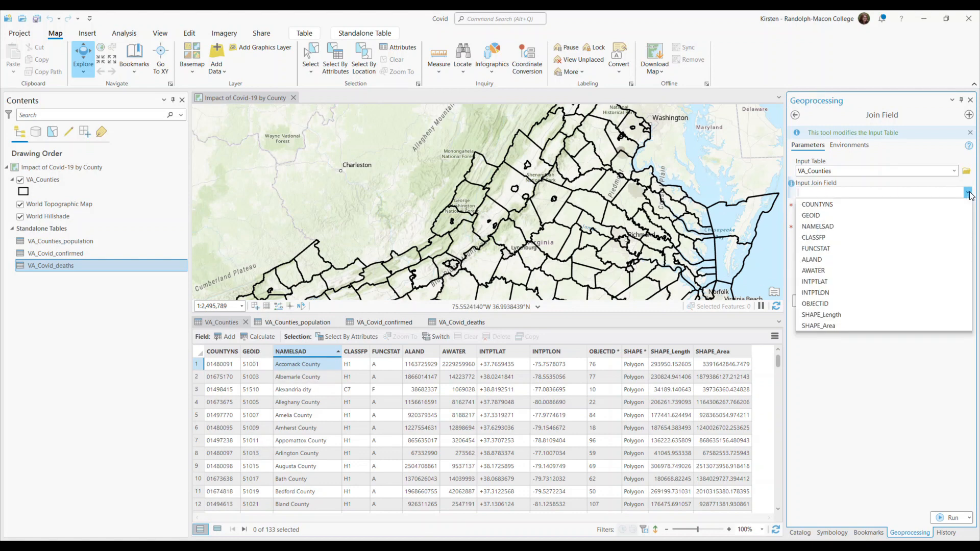
{"action": "left_click", "coordinate": [830, 217]}
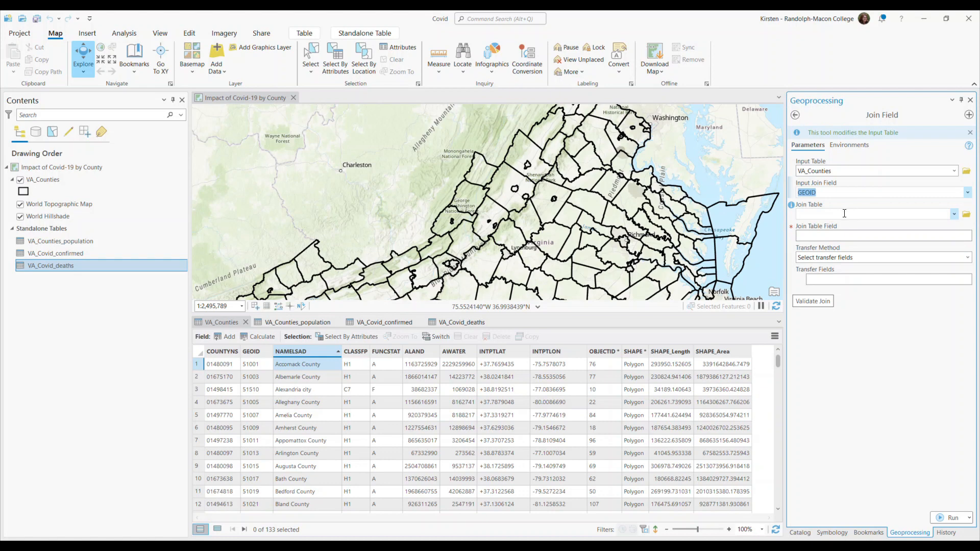
Step: Set VA_Counties_population as the join table, with countyFIPS as the join table field and population as the transfer field
{"action": "left_click", "coordinate": [844, 213]}
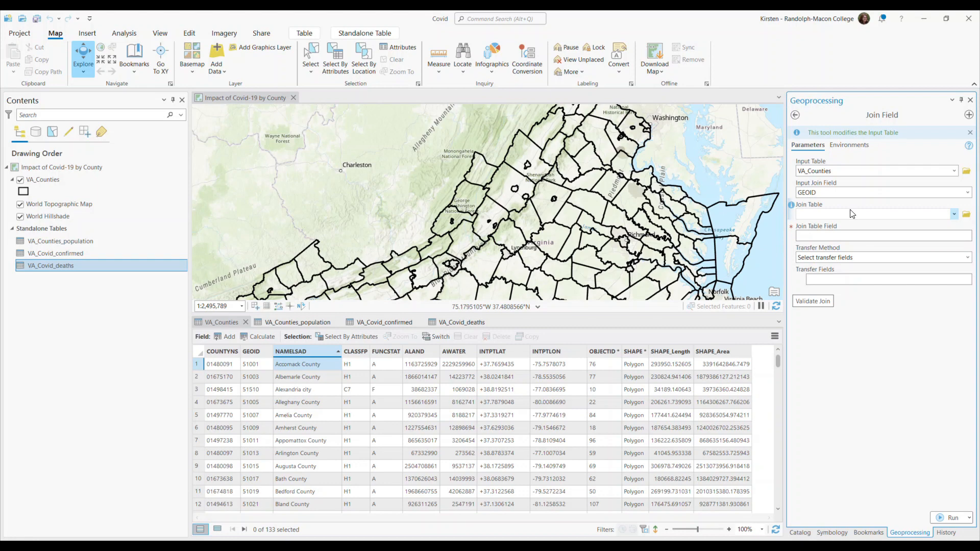
{"action": "left_click", "coordinate": [303, 320]}
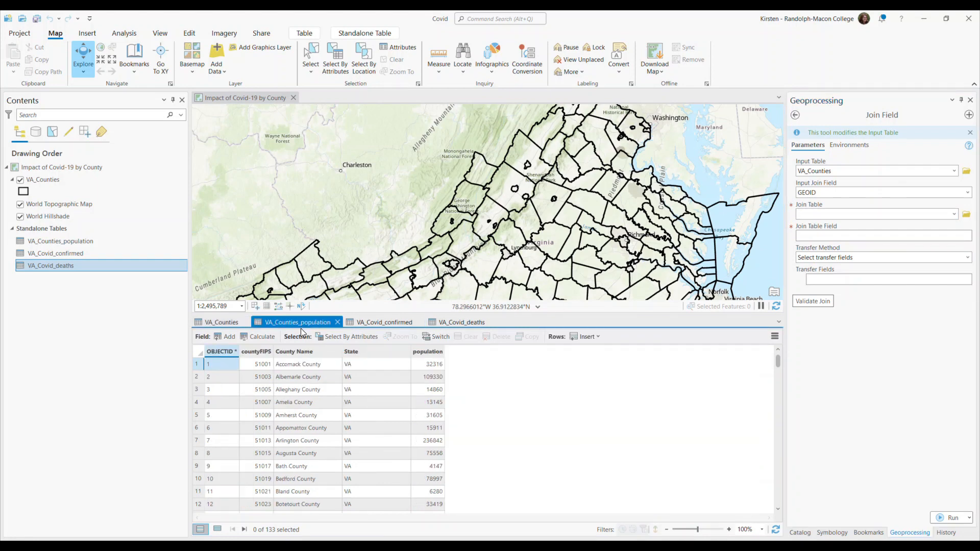
{"action": "left_click", "coordinate": [954, 214]}
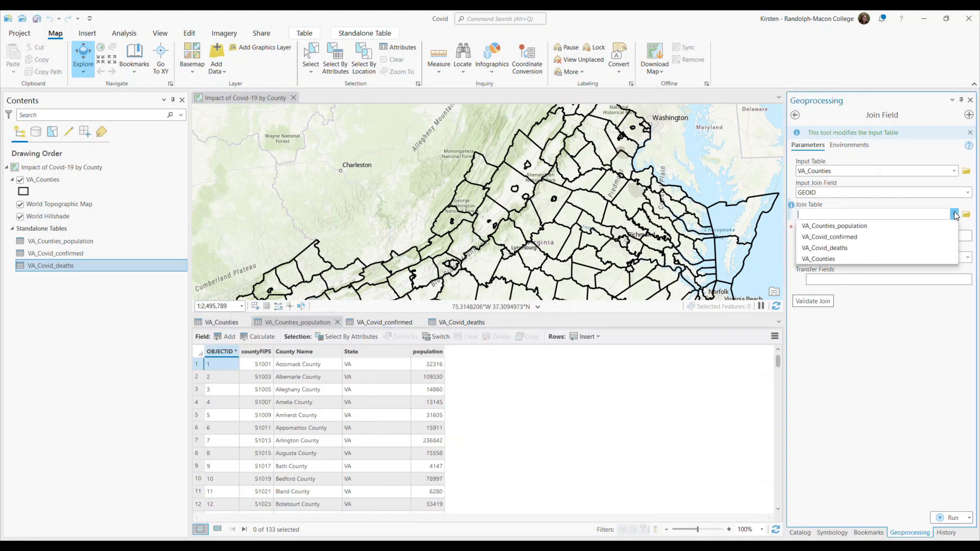
{"action": "left_click", "coordinate": [837, 227]}
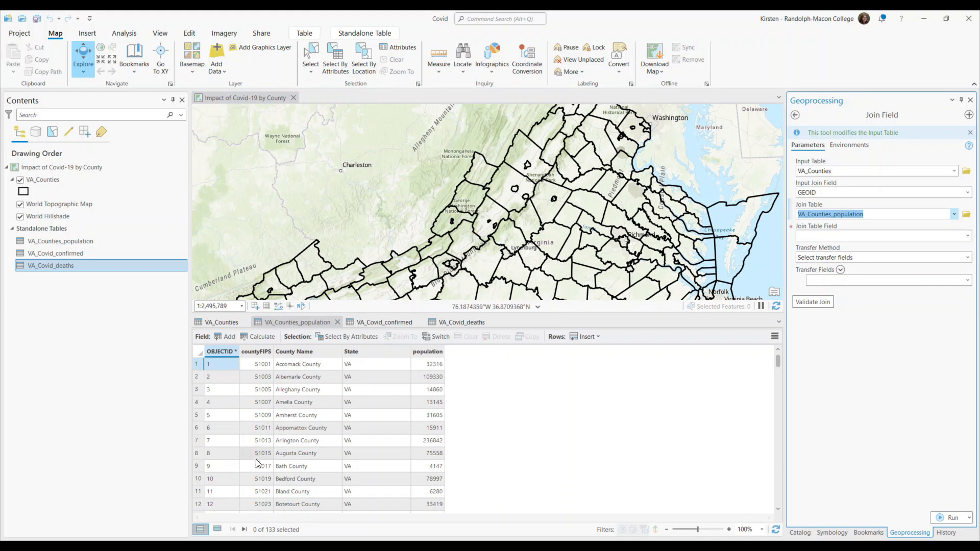
{"action": "left_click", "coordinate": [967, 236]}
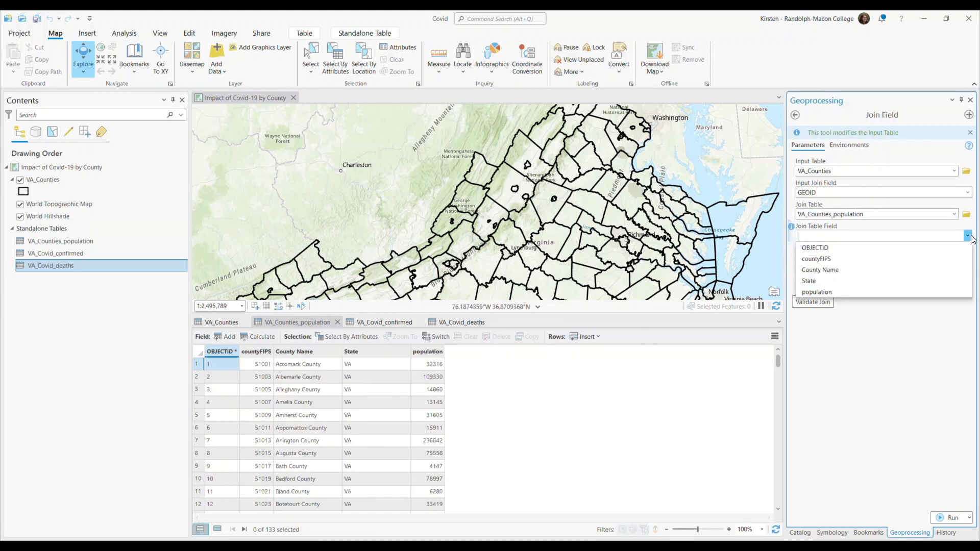
{"action": "left_click", "coordinate": [844, 259]}
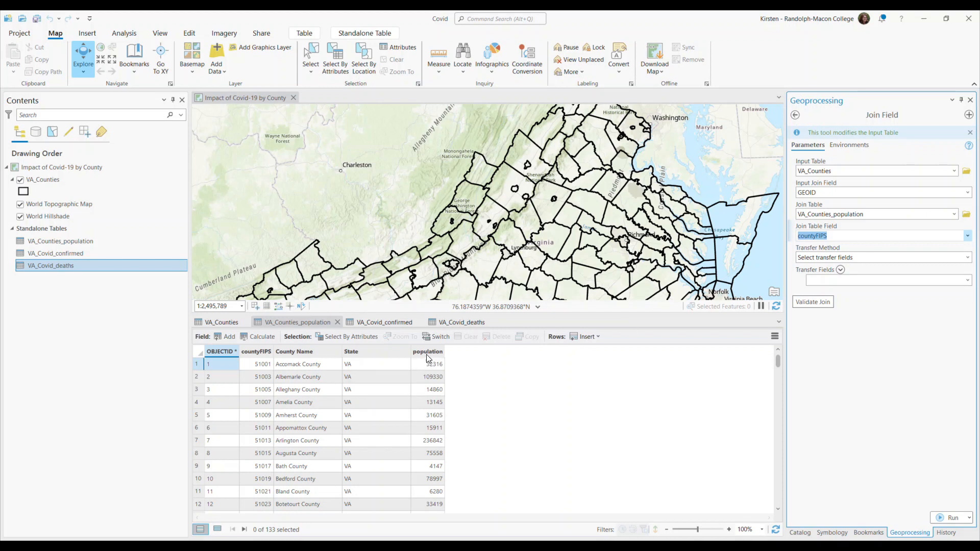
{"action": "left_click", "coordinate": [968, 282]}
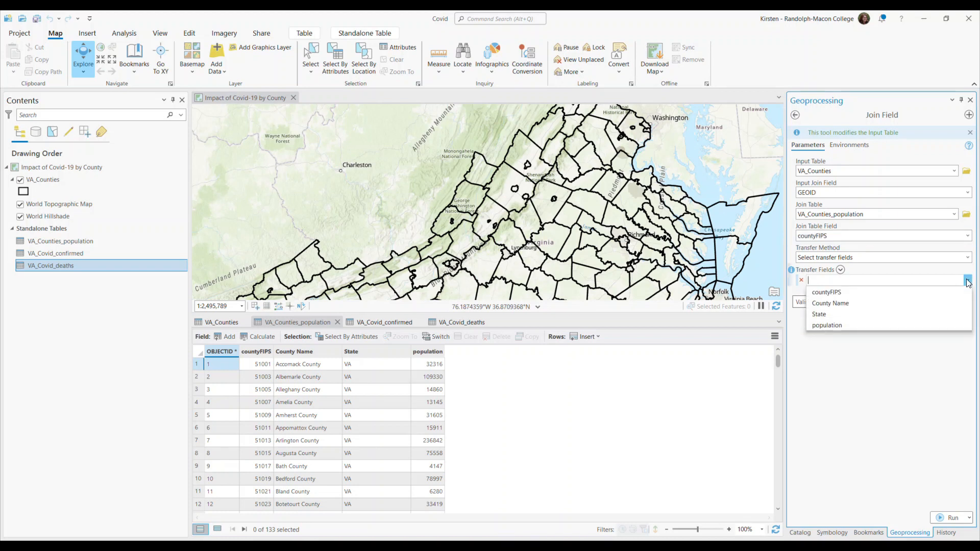
{"action": "left_click", "coordinate": [833, 326]}
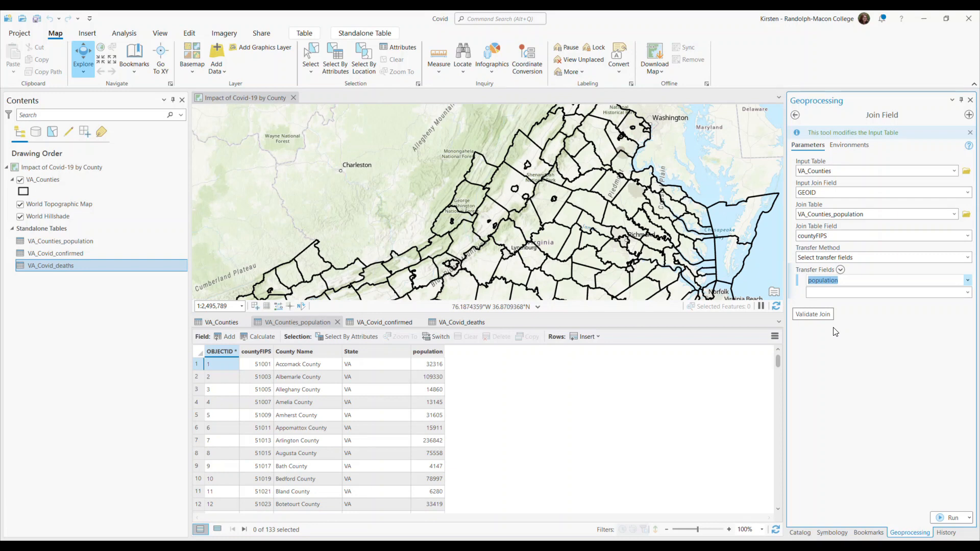
Step: Compare the record counts of VA_Counties and VA_Counties_population, then validate the join and read the full validation message
{"action": "left_click", "coordinate": [223, 322]}
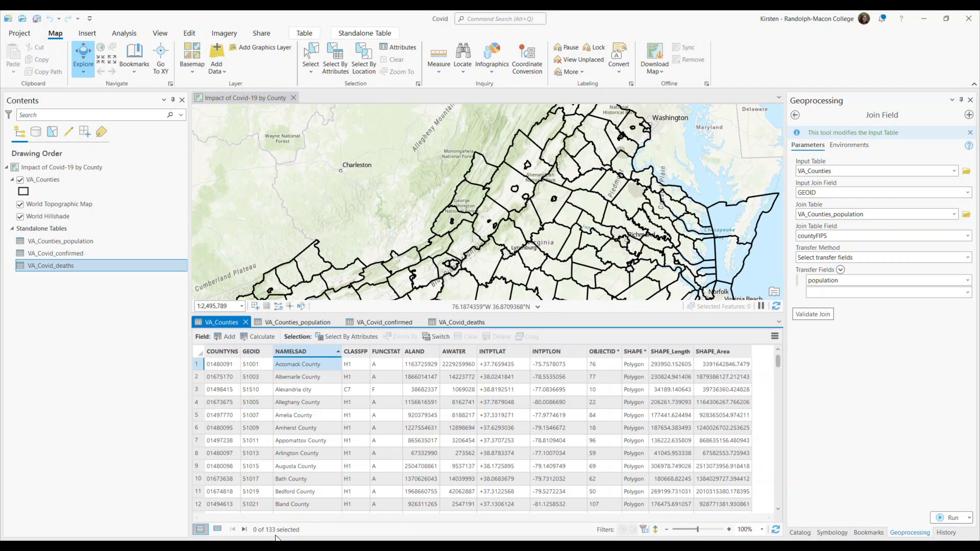
{"action": "left_click", "coordinate": [293, 321]}
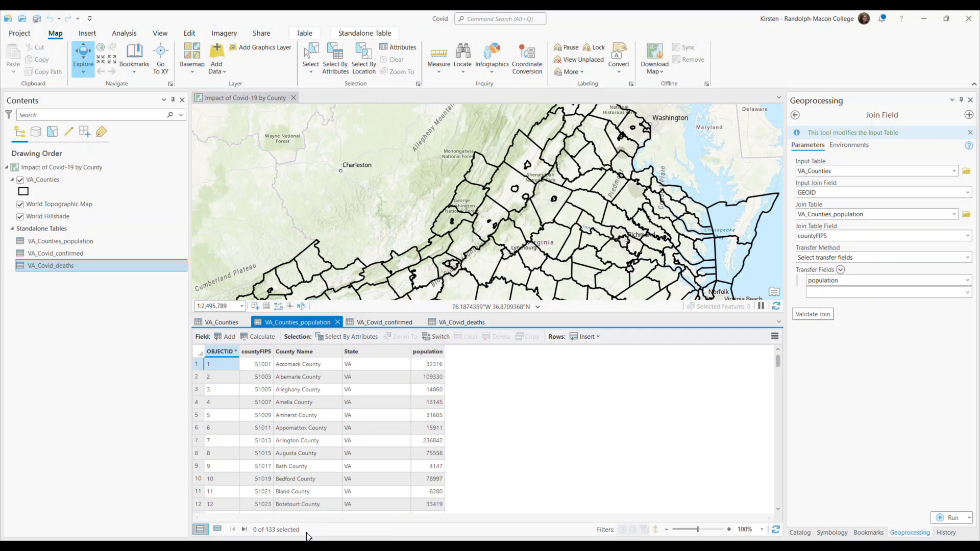
{"action": "left_click", "coordinate": [824, 314]}
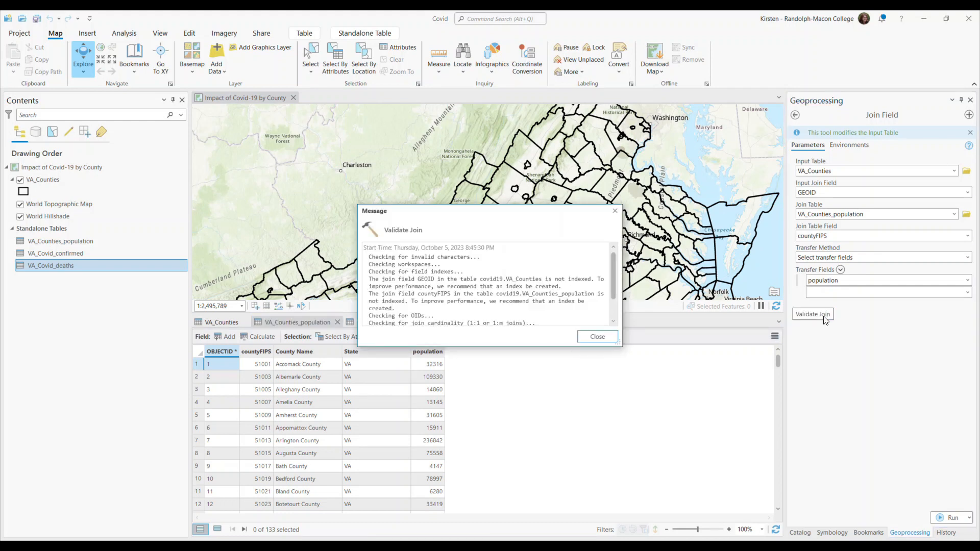
{"action": "left_click_drag", "start_coordinate": [619, 345], "coordinate": [731, 397]}
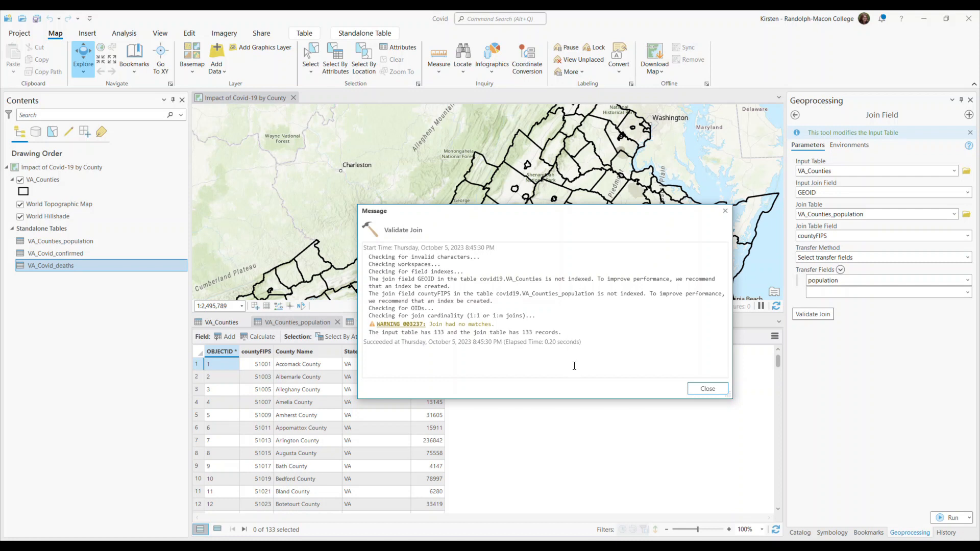
{"action": "left_click", "coordinate": [725, 211]}
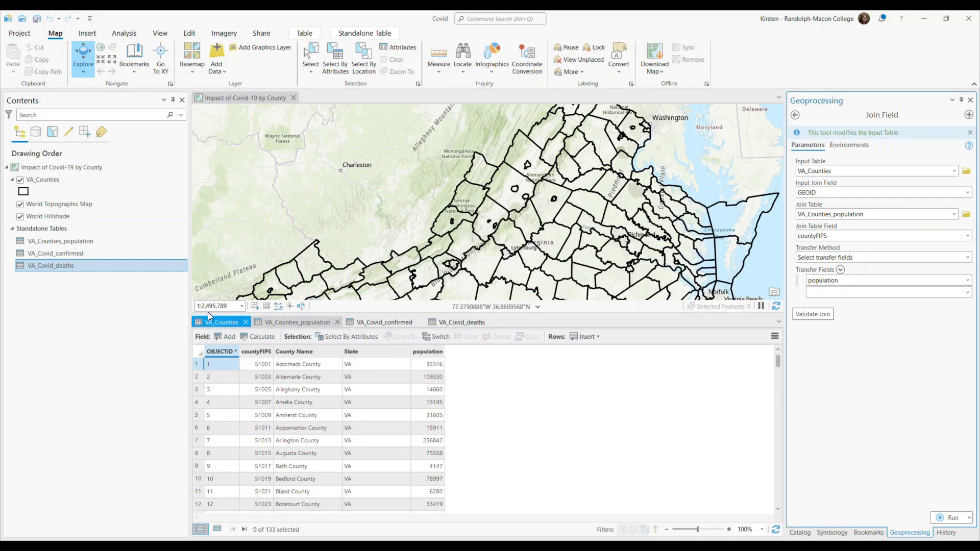
Step: Open the fields view of the VA_Counties table and check the data type of the GEOID field
{"action": "left_click", "coordinate": [217, 323]}
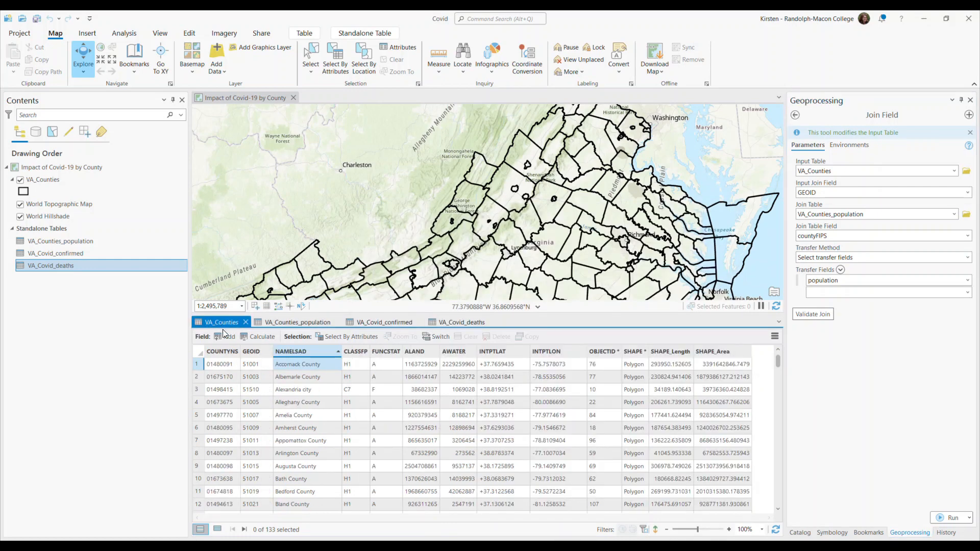
{"action": "left_click", "coordinate": [775, 336]}
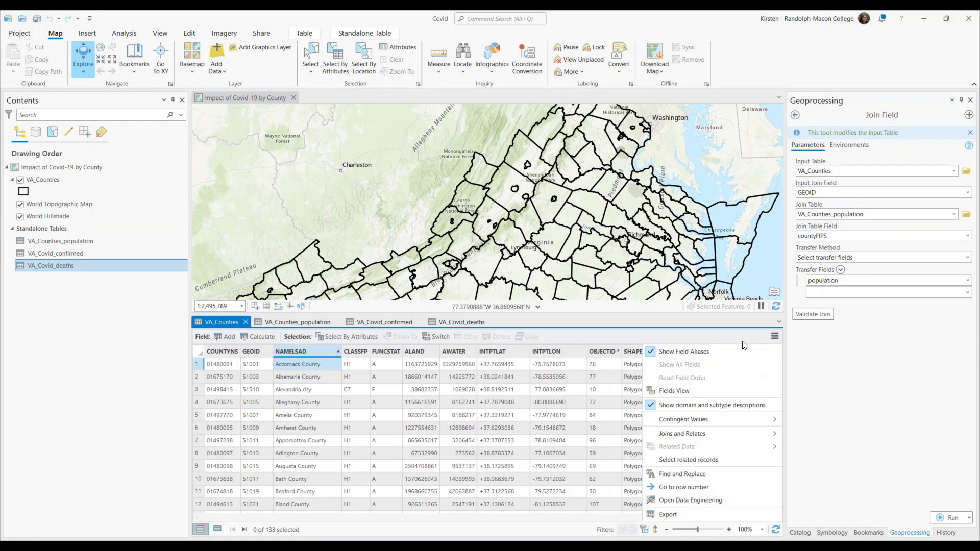
{"action": "left_click", "coordinate": [671, 392]}
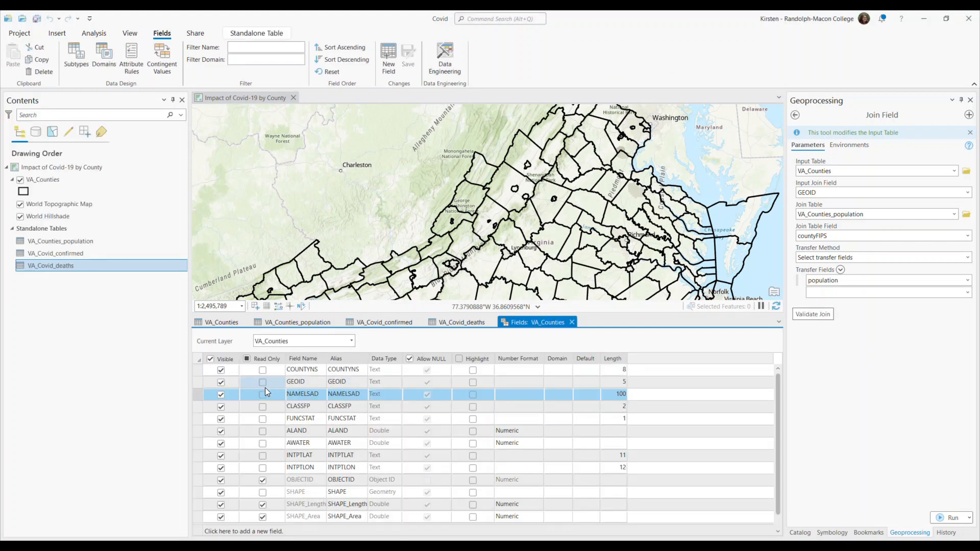
{"action": "left_click", "coordinate": [196, 383]}
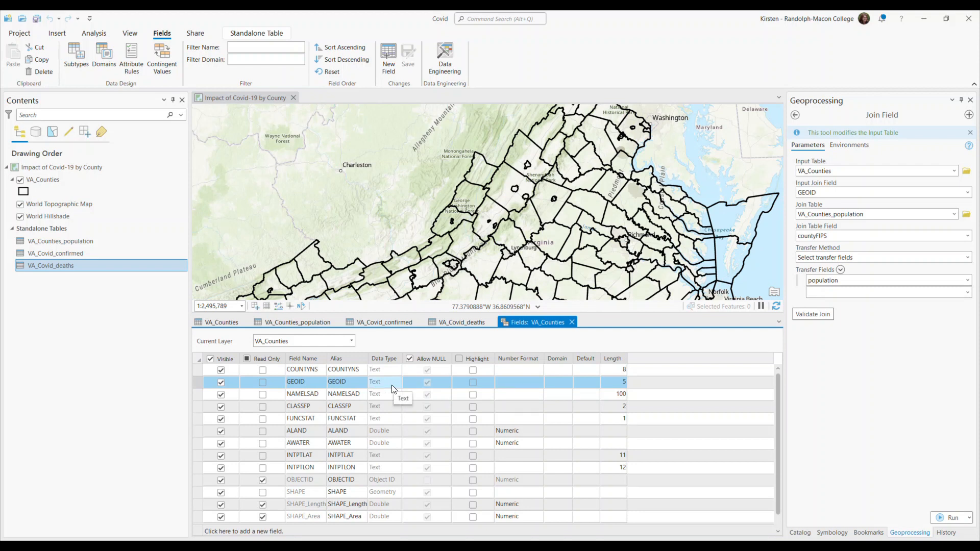
Step: Open the fields view of the VA_Counties_population table and check the data type of the countyFIPS field
{"action": "left_click", "coordinate": [301, 322]}
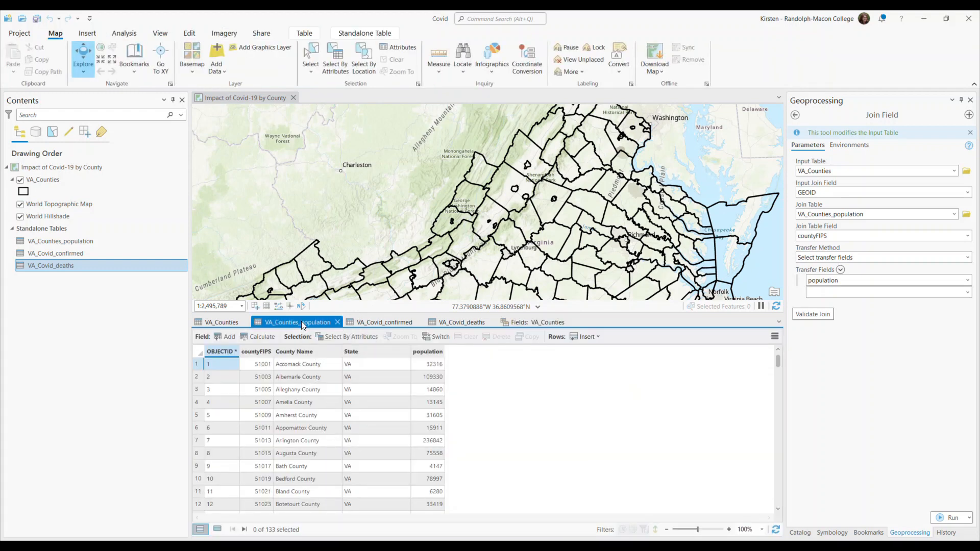
{"action": "left_click", "coordinate": [775, 336]}
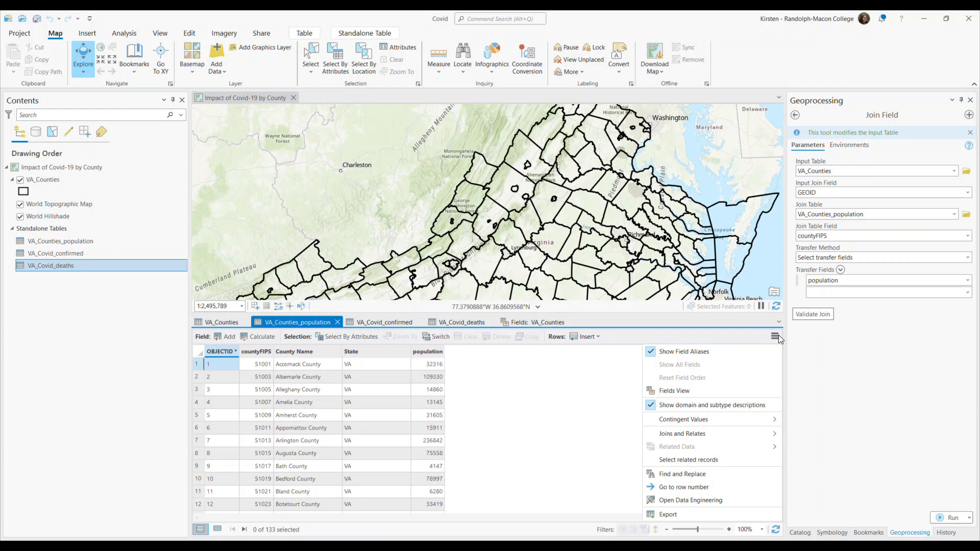
{"action": "left_click", "coordinate": [681, 390]}
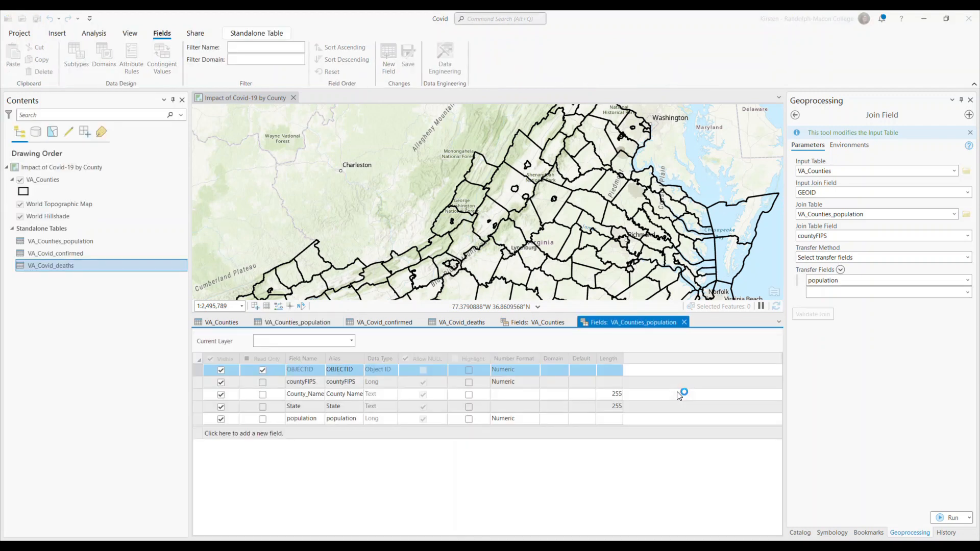
{"action": "left_click", "coordinate": [197, 382]}
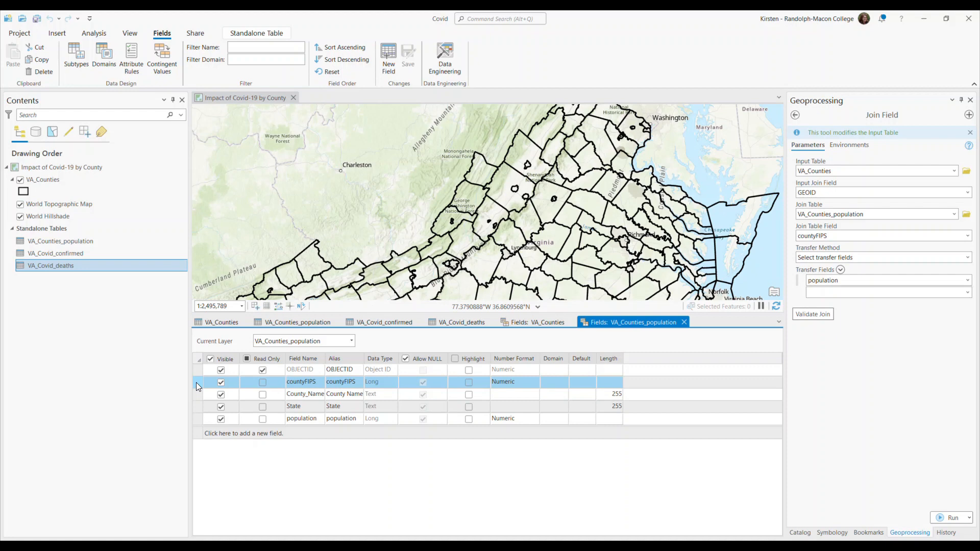
Step: Compare how the GEOID values in VA_Counties and the countyFIPS values in VA_Counties_population are stored
{"action": "left_click", "coordinate": [281, 323]}
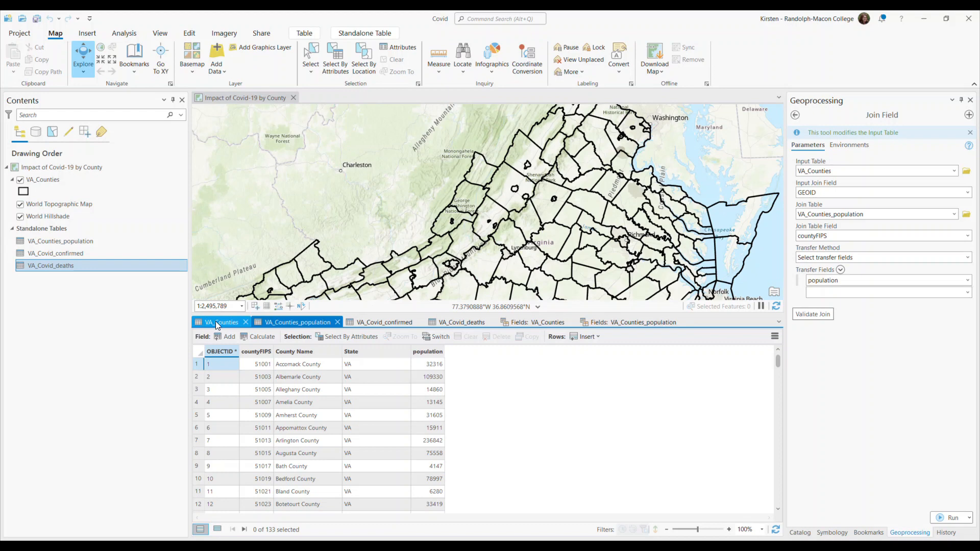
{"action": "left_click", "coordinate": [215, 322]}
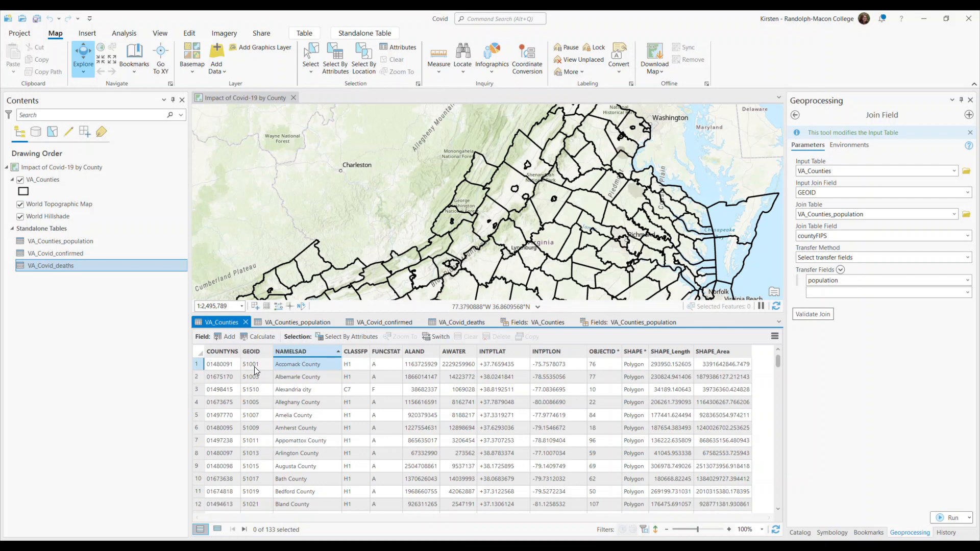
{"action": "left_click", "coordinate": [289, 320]}
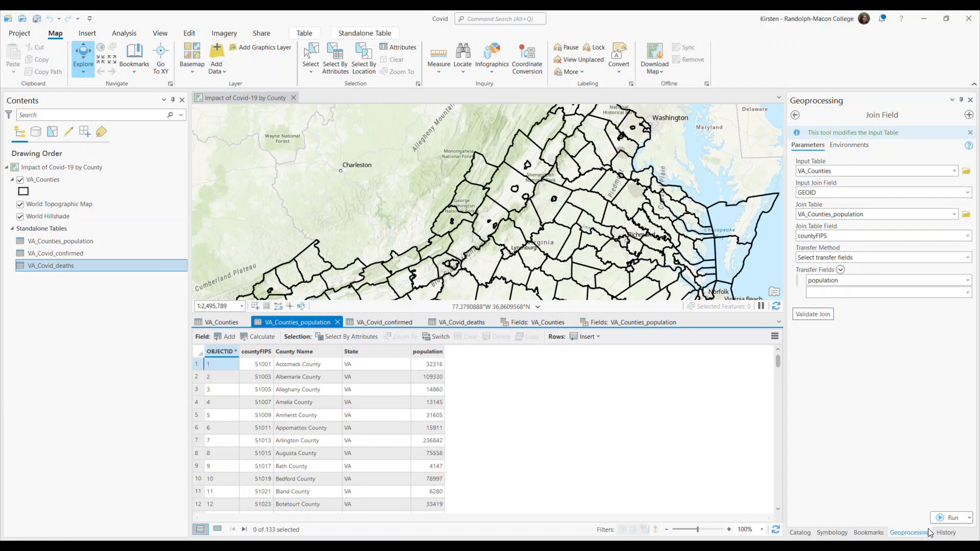
Step: Search the geoprocessing tools for "calculate field", open the Data Management Calculate Field tool and set VA_Counties_population as its input table
{"action": "left_click", "coordinate": [795, 115]}
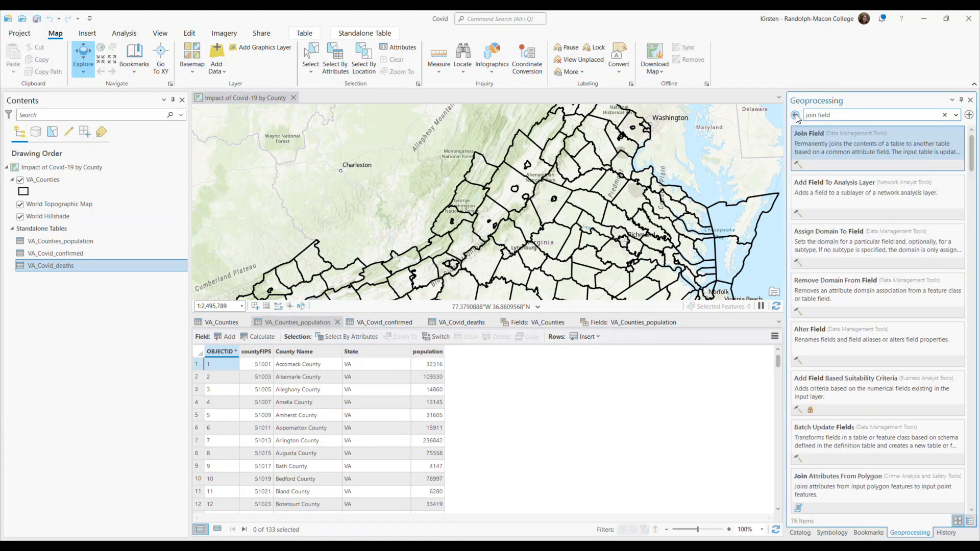
{"action": "left_click_drag", "start_coordinate": [853, 115], "coordinate": [804, 116]}
{"action": "type", "text": "calculate field"}
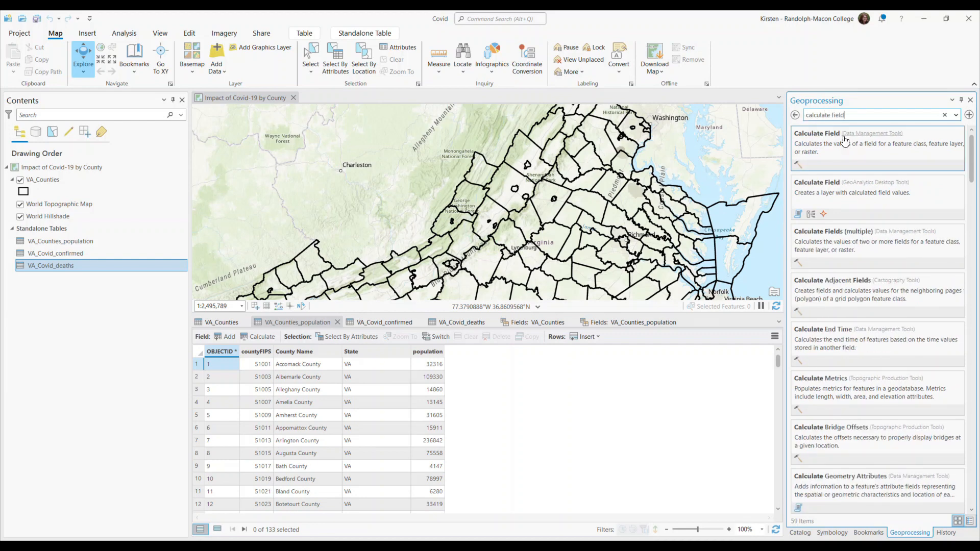
{"action": "left_click", "coordinate": [844, 139]}
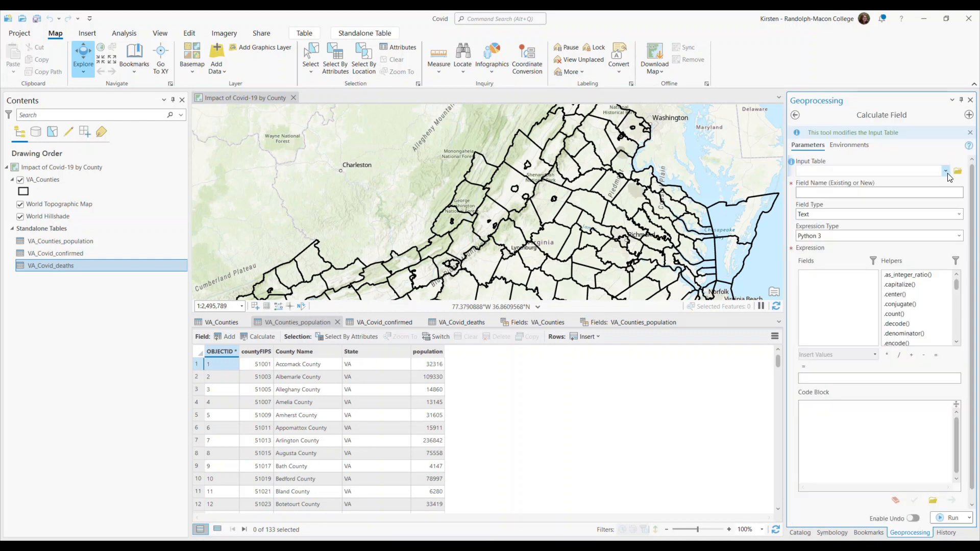
{"action": "left_click", "coordinate": [302, 324]}
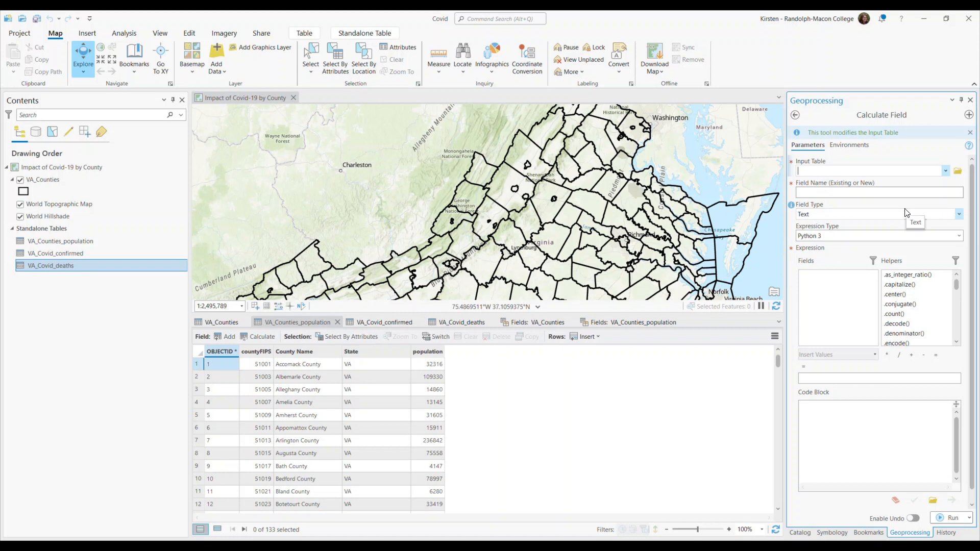
{"action": "left_click", "coordinate": [946, 171]}
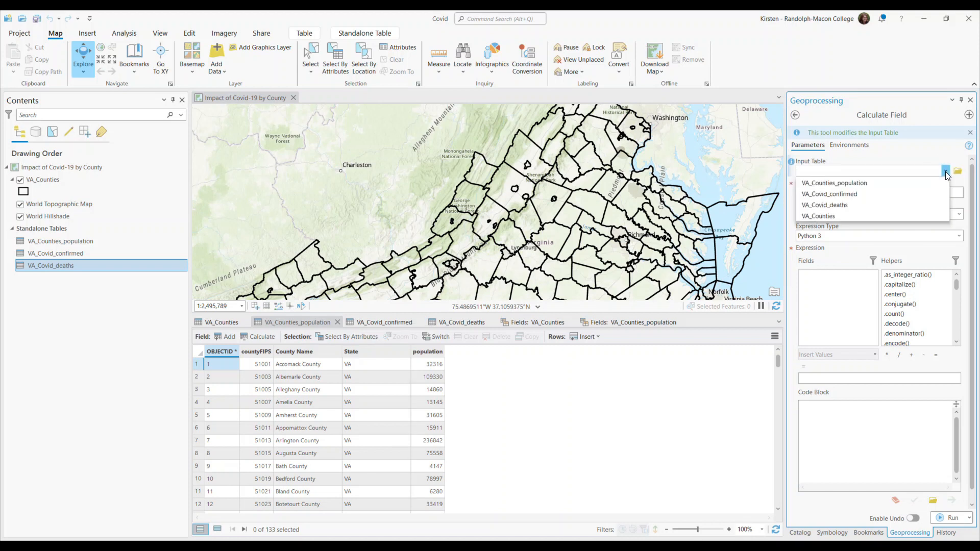
{"action": "left_click", "coordinate": [847, 182]}
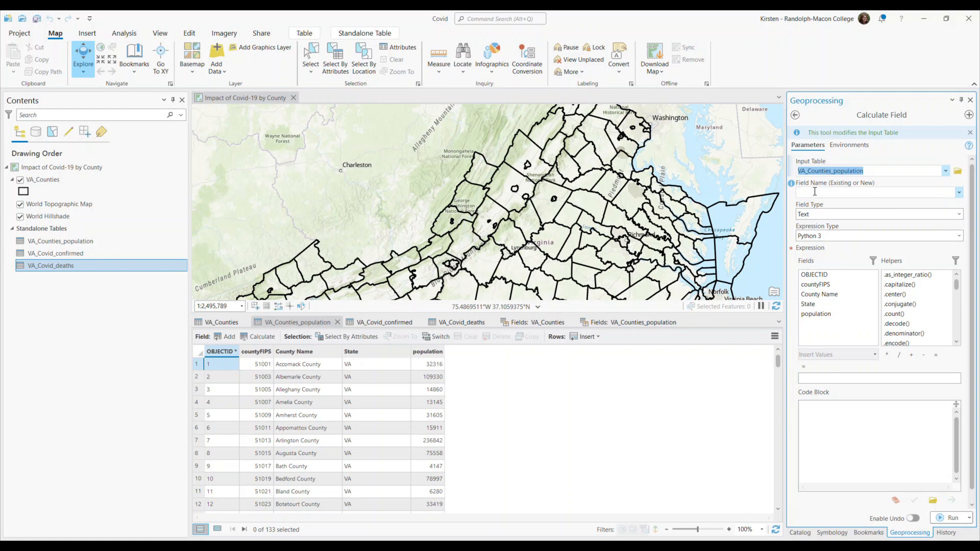
Step: Name the field to calculate in VA_Counties_population GEOID, keeping Text as its field type
{"action": "left_click", "coordinate": [213, 320]}
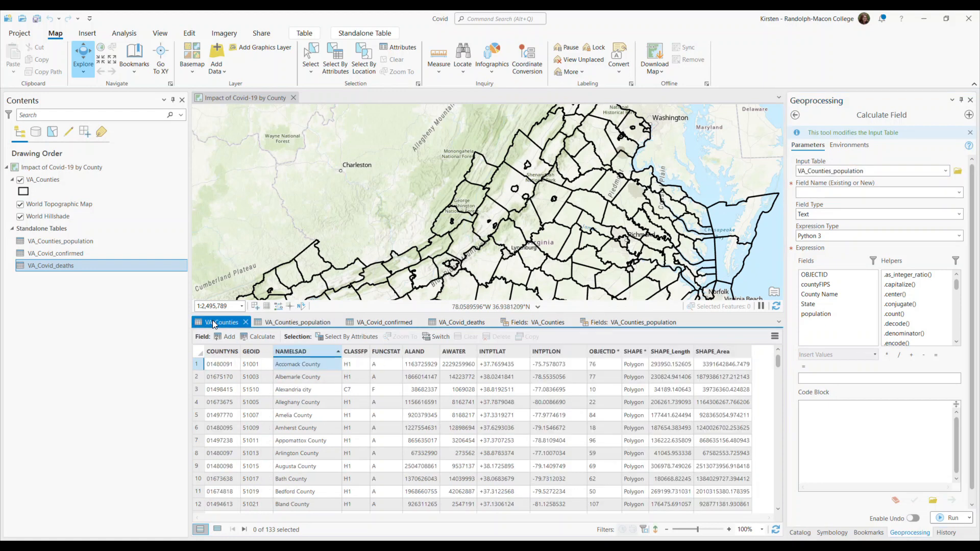
{"action": "left_click", "coordinate": [292, 320]}
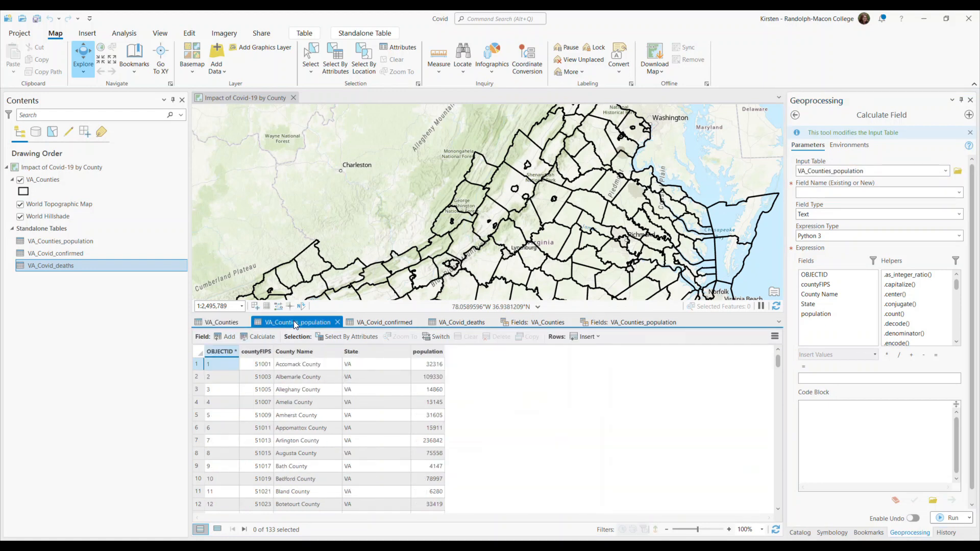
{"action": "left_click", "coordinate": [844, 192]}
{"action": "type", "text": "GEOID"}
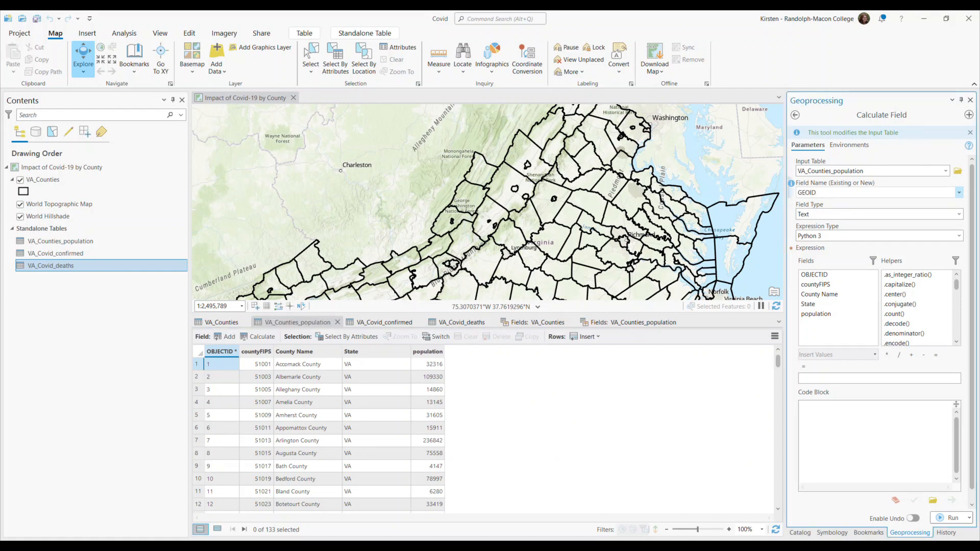
{"action": "left_click", "coordinate": [839, 214]}
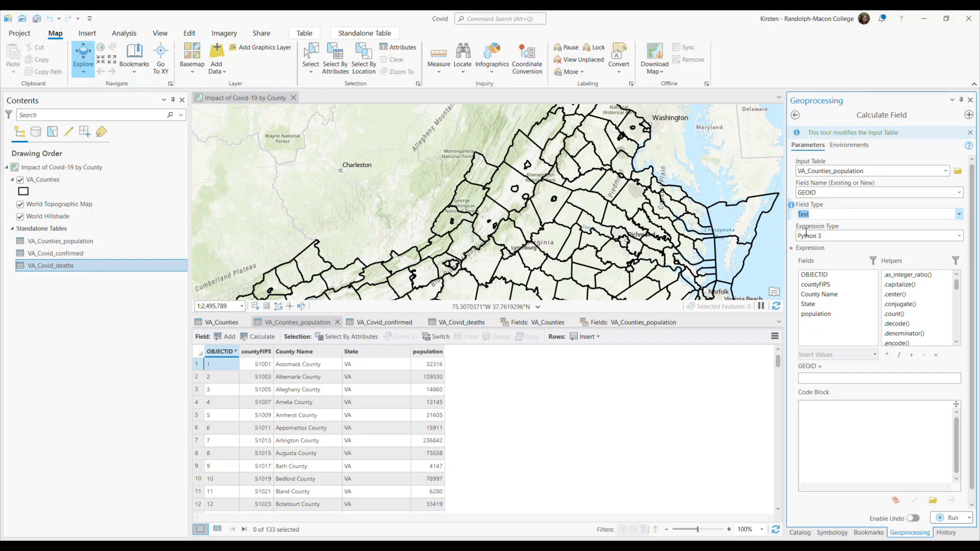
Step: Set the GEOID expression to !countyFIPS! and run Calculate Field on VA_Counties_population
{"action": "left_click", "coordinate": [220, 323]}
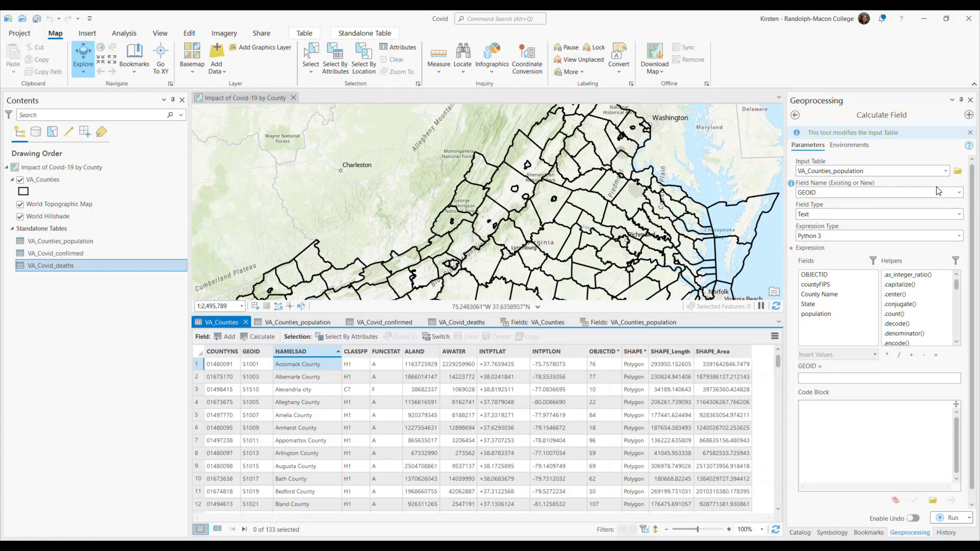
{"action": "left_click", "coordinate": [287, 323]}
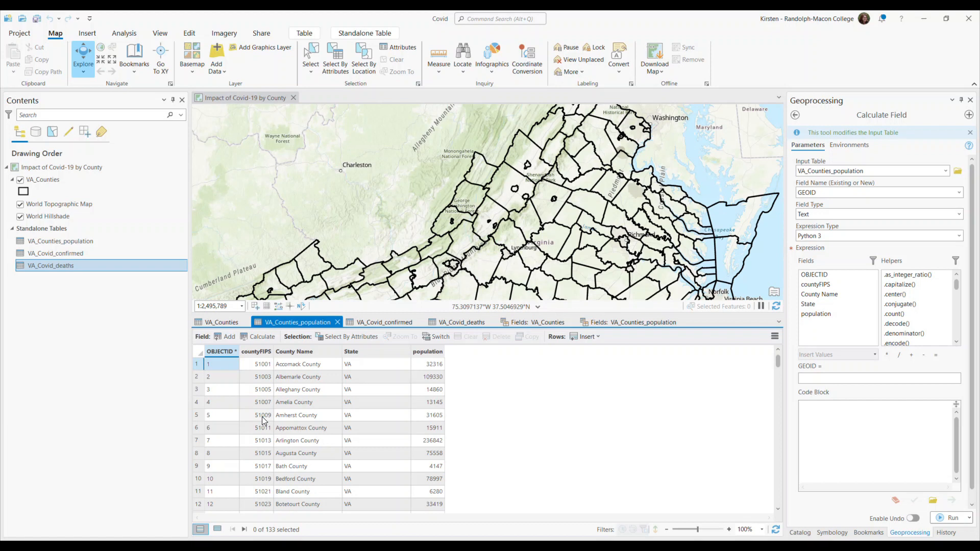
{"action": "left_click", "coordinate": [811, 378]}
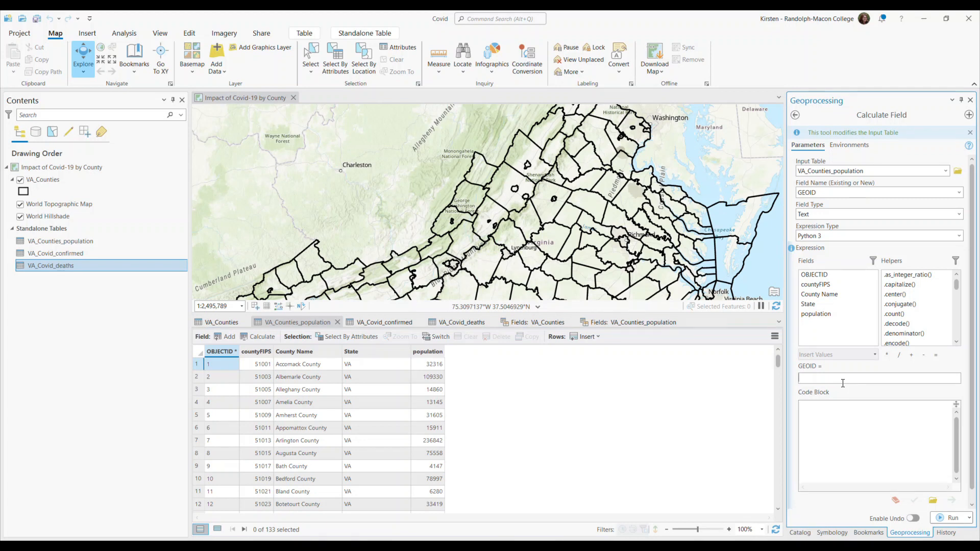
{"action": "double_click", "coordinate": [822, 285]}
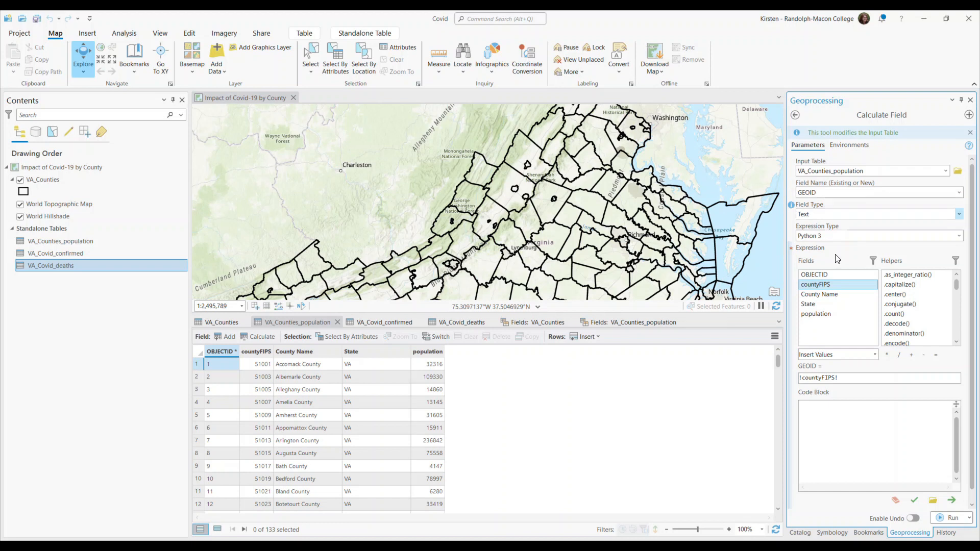
{"action": "left_click", "coordinate": [946, 521]}
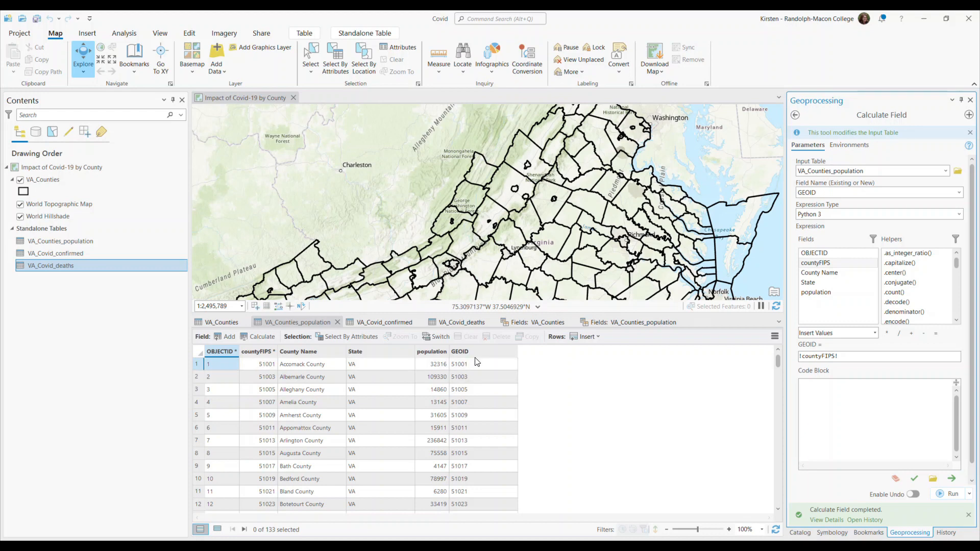
{"action": "mouse_move", "coordinate": [486, 356]}
{"action": "mouse_move", "coordinate": [269, 354]}
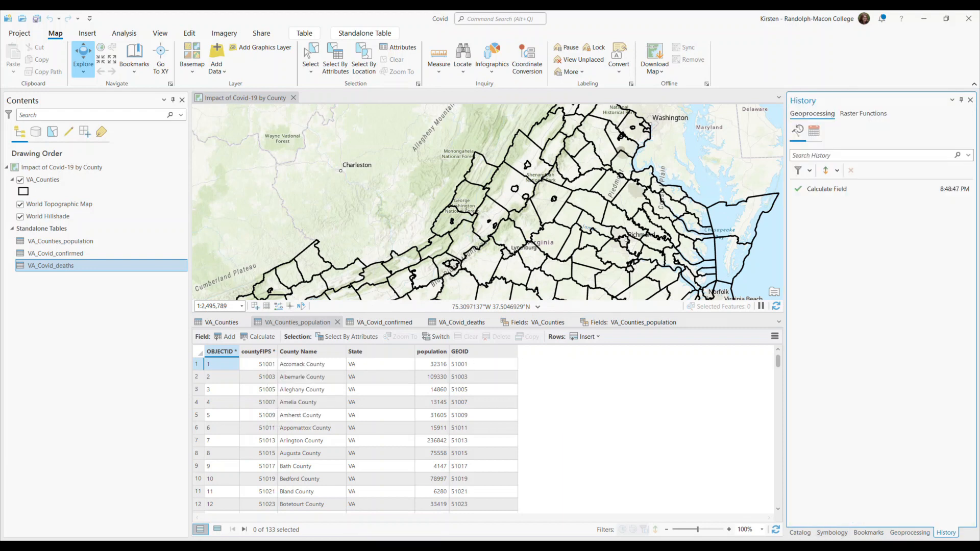
Step: Return to the geoprocessing tool search, search for "join field" and open the Data Management Join Field tool
{"action": "left_click", "coordinate": [907, 533]}
{"action": "left_click", "coordinate": [796, 116]}
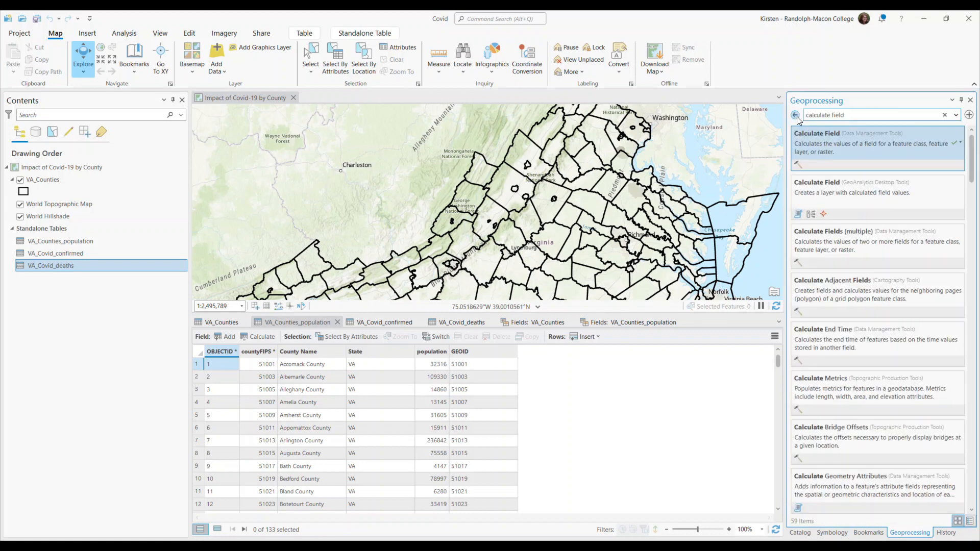
{"action": "left_click_drag", "start_coordinate": [850, 116], "coordinate": [803, 117]}
{"action": "key", "text": "BackSpace"}
{"action": "type", "text": "join field"}
{"action": "left_click", "coordinate": [847, 157]}
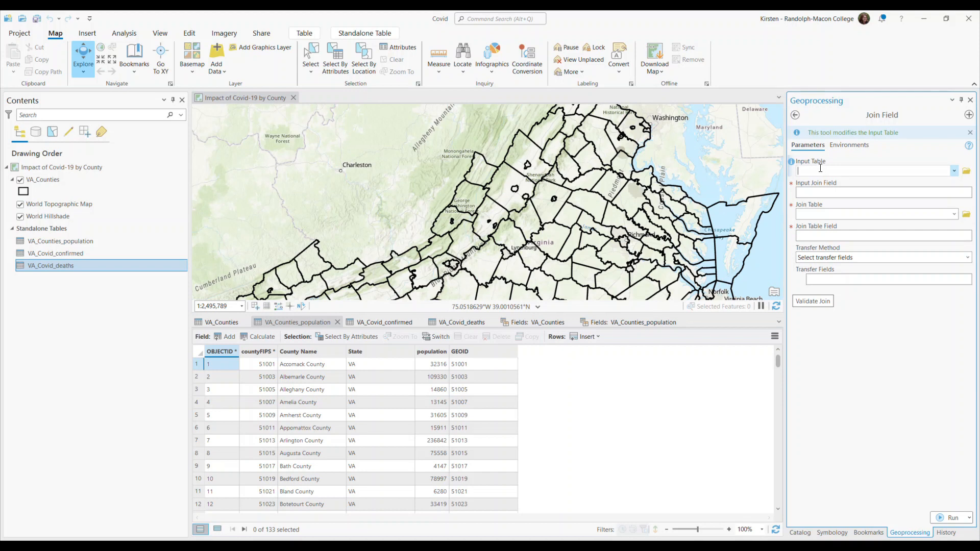
Step: Set VA_Counties as the input table of Join Field and GEOID as its input join field
{"action": "left_click", "coordinate": [954, 171]}
{"action": "left_click", "coordinate": [819, 217]}
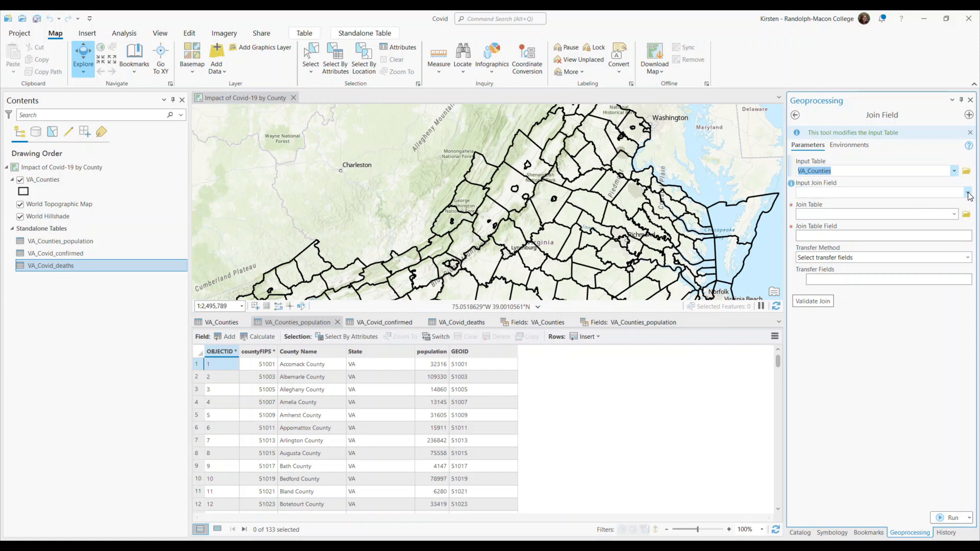
{"action": "left_click", "coordinate": [809, 192]}
{"action": "left_click", "coordinate": [810, 214]}
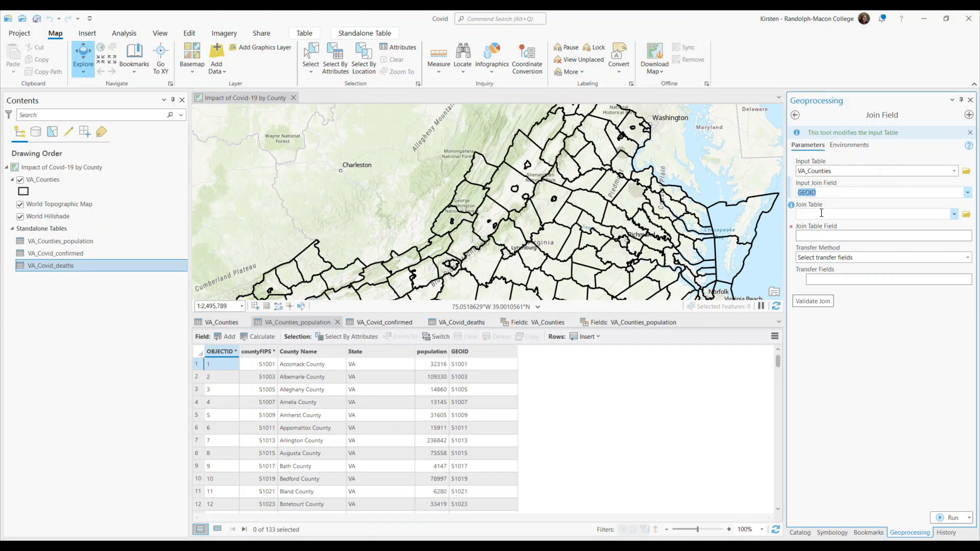
Step: Set VA_Counties_population as the join table with GEOID as its join field, and choose population as the transfer field
{"action": "left_click", "coordinate": [954, 214]}
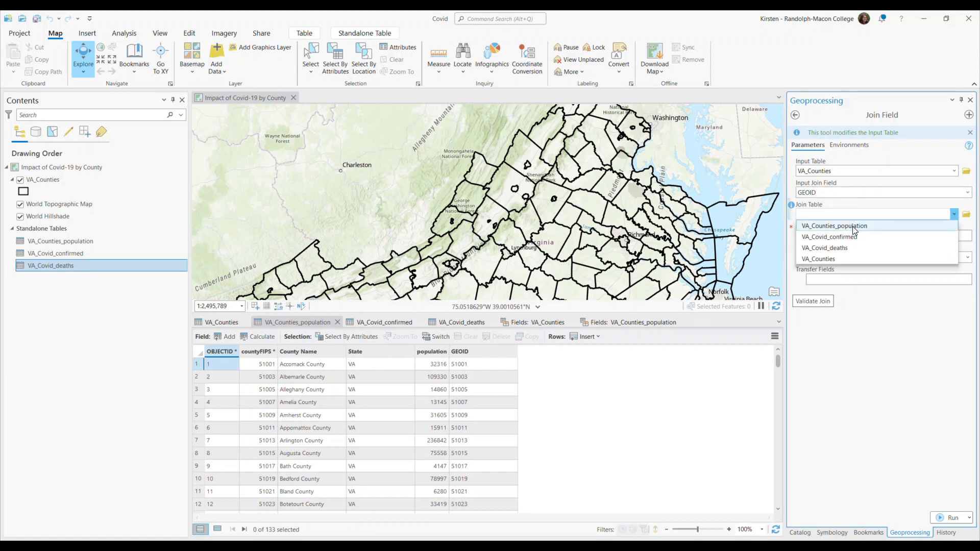
{"action": "left_click", "coordinate": [852, 225]}
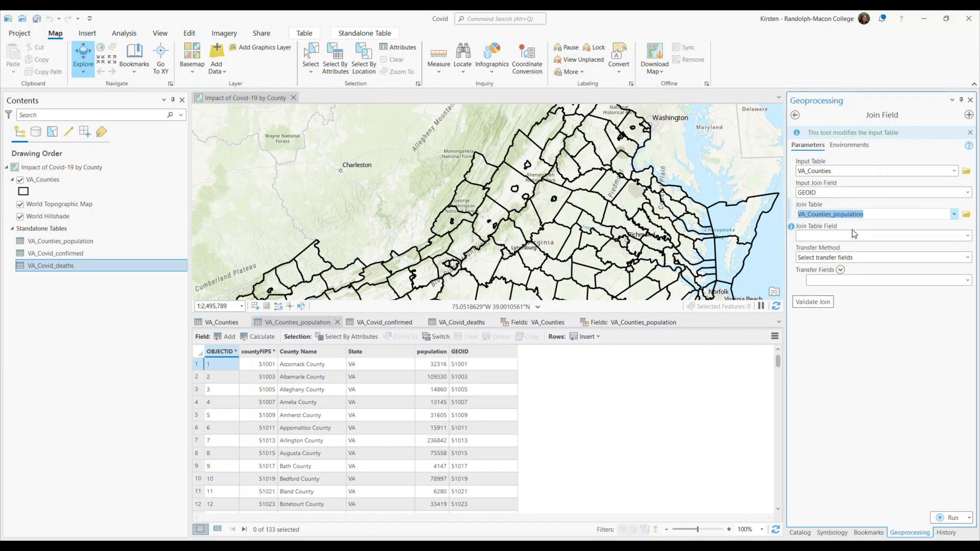
{"action": "left_click", "coordinate": [804, 236]}
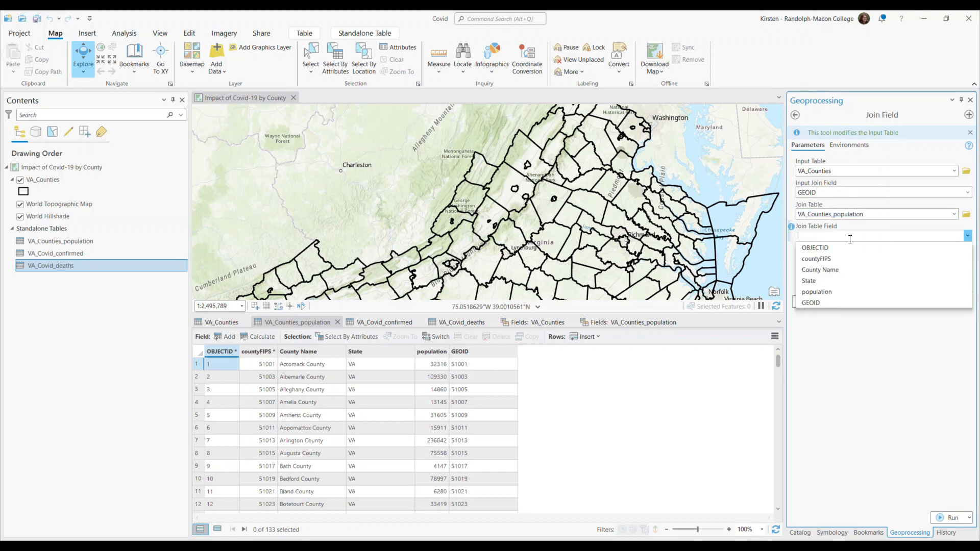
{"action": "left_click", "coordinate": [815, 303]}
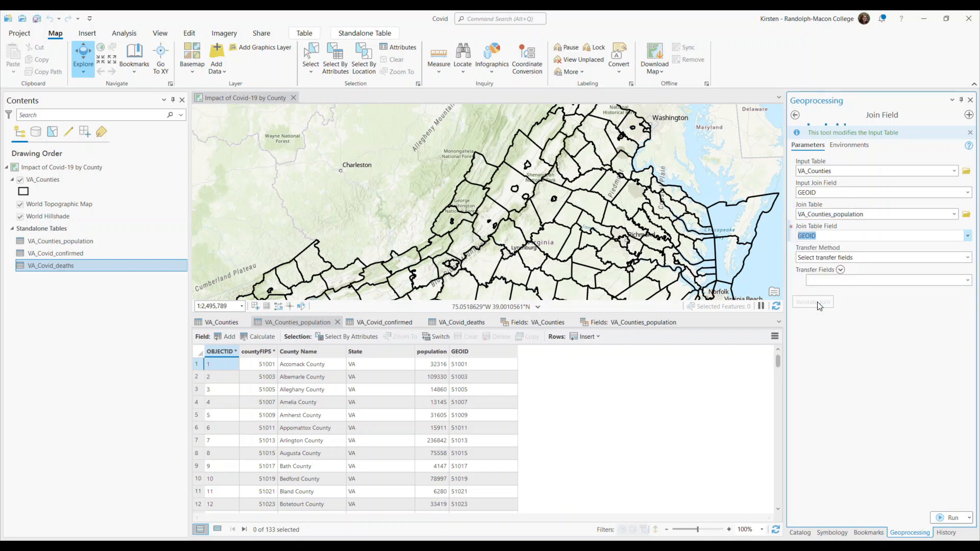
{"action": "left_click", "coordinate": [967, 280]}
{"action": "left_click", "coordinate": [840, 326]}
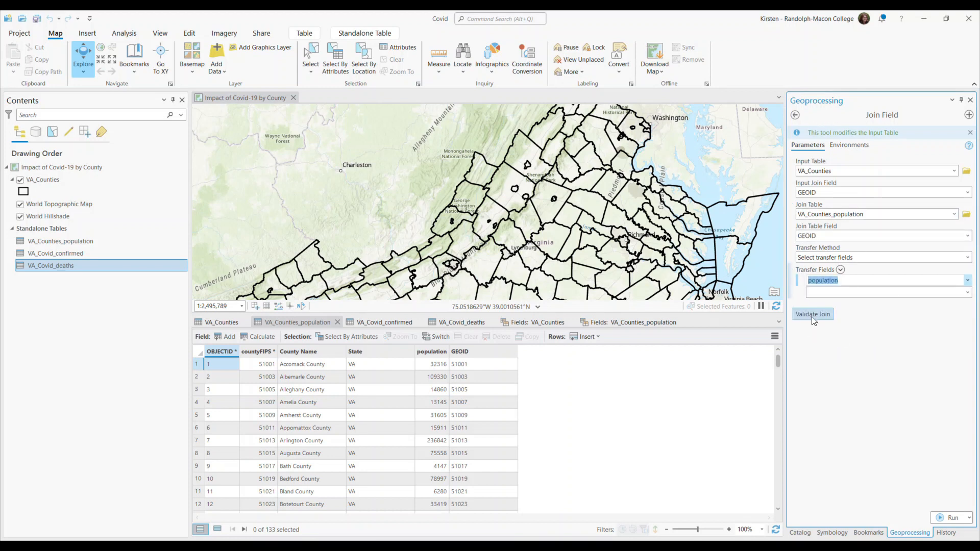
Step: Validate the join between VA_Counties and VA_Counties_population, read the full validation report and close it
{"action": "left_click", "coordinate": [812, 315]}
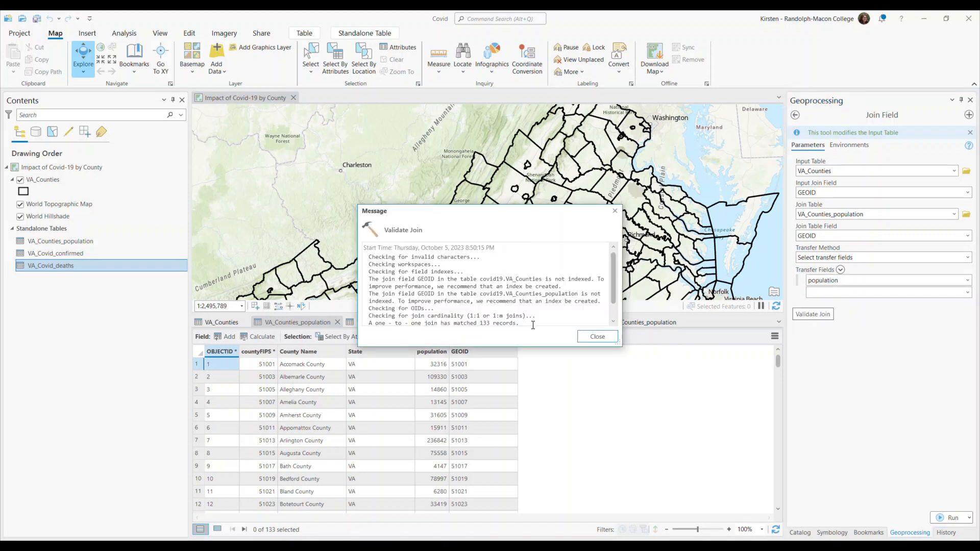
{"action": "scroll", "coordinate": [612, 290], "scroll_direction": "down", "scroll_amount": 1}
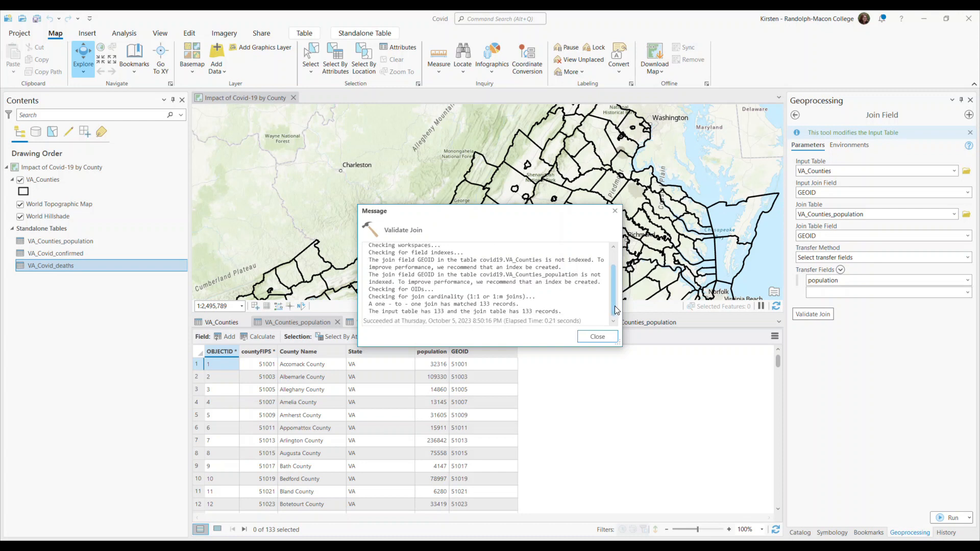
{"action": "left_click_drag", "start_coordinate": [625, 351], "coordinate": [638, 402]}
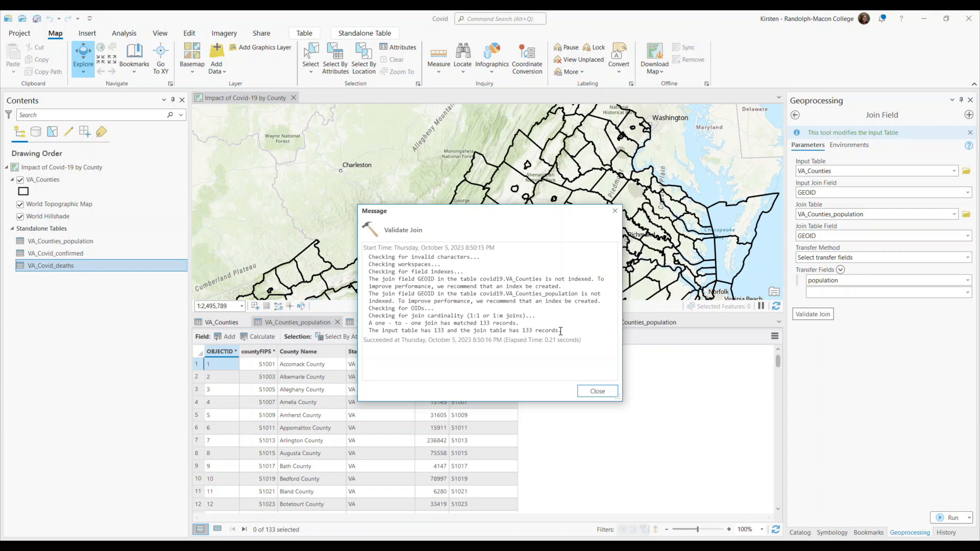
{"action": "left_click", "coordinate": [595, 391]}
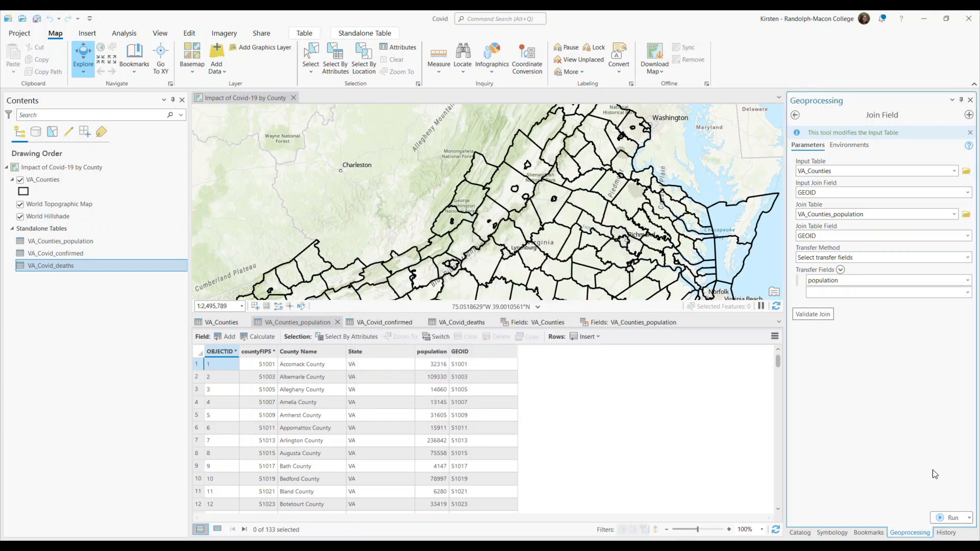
Step: Run Join Field and check the population column at the end of the VA_Counties table
{"action": "left_click", "coordinate": [948, 519]}
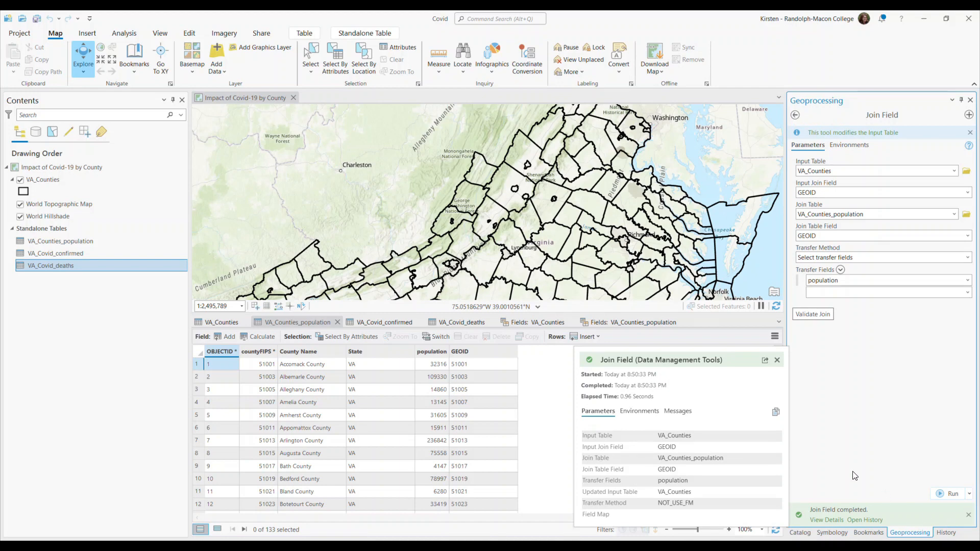
{"action": "left_click", "coordinate": [213, 323]}
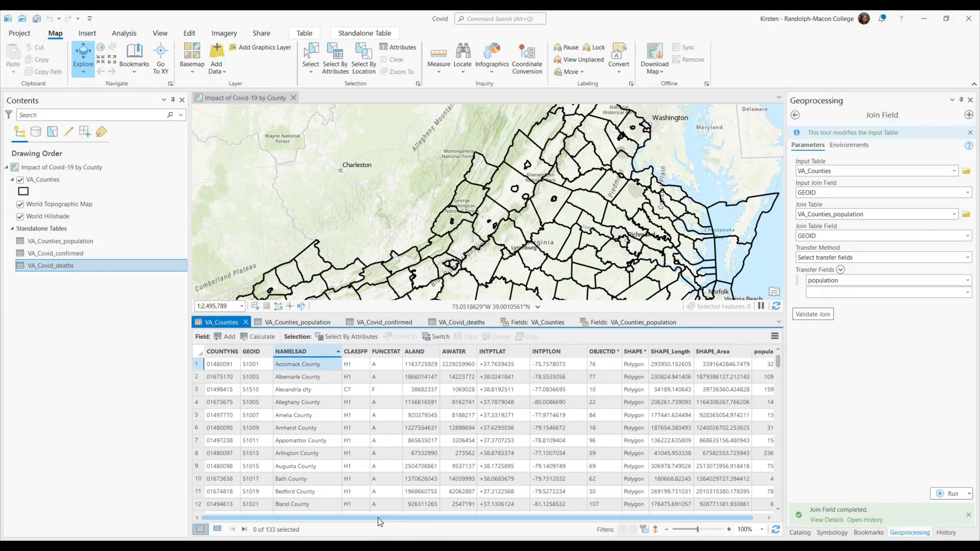
{"action": "left_click_drag", "start_coordinate": [378, 518], "coordinate": [391, 518]}
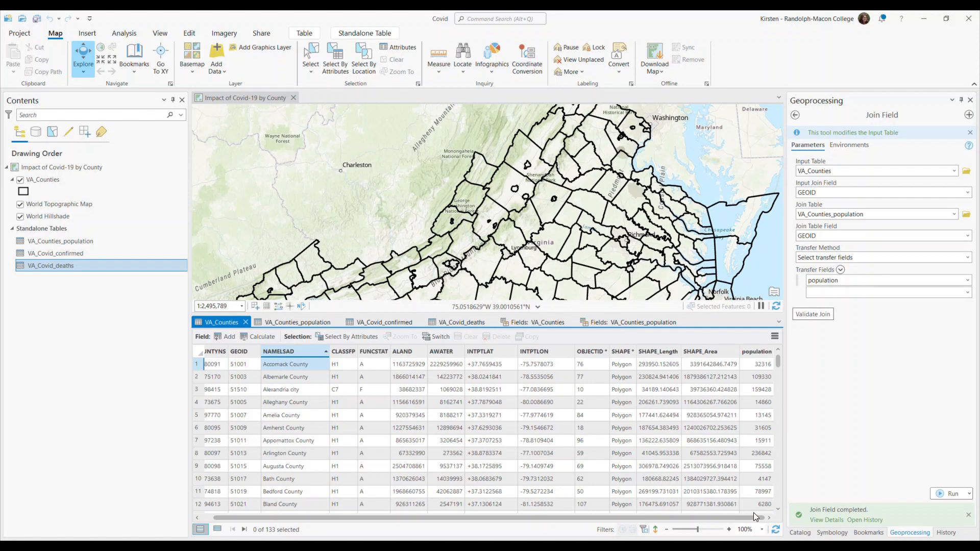
Step: Return to the geoprocessing tool search, search for "ca" and open the Data Management Calculate Field tool
{"action": "left_click", "coordinate": [372, 323]}
{"action": "left_click", "coordinate": [796, 115]}
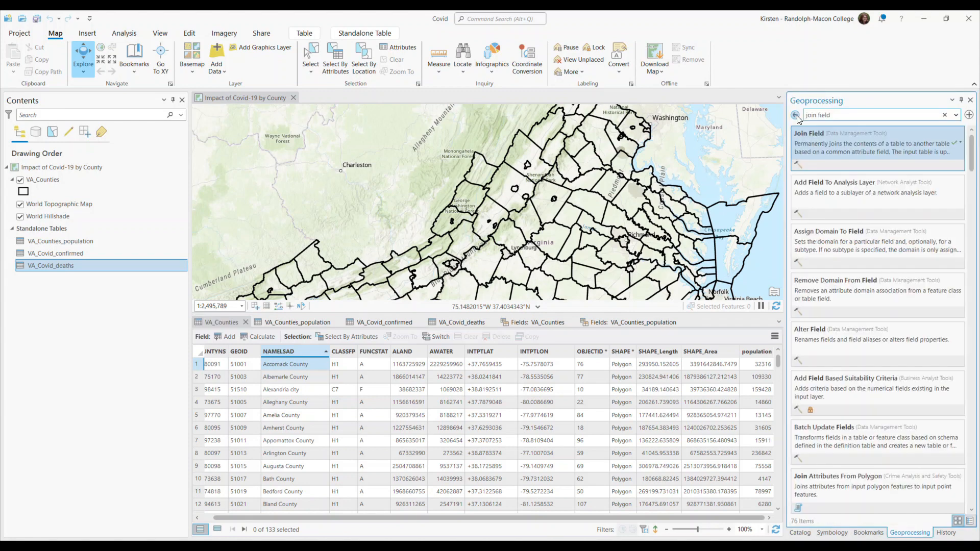
{"action": "triple_click", "coordinate": [844, 115]}
{"action": "type", "text": "ca"}
{"action": "key", "text": "BackSpace"}
{"action": "key", "text": "BackSpace"}
{"action": "key", "text": "BackSpace"}
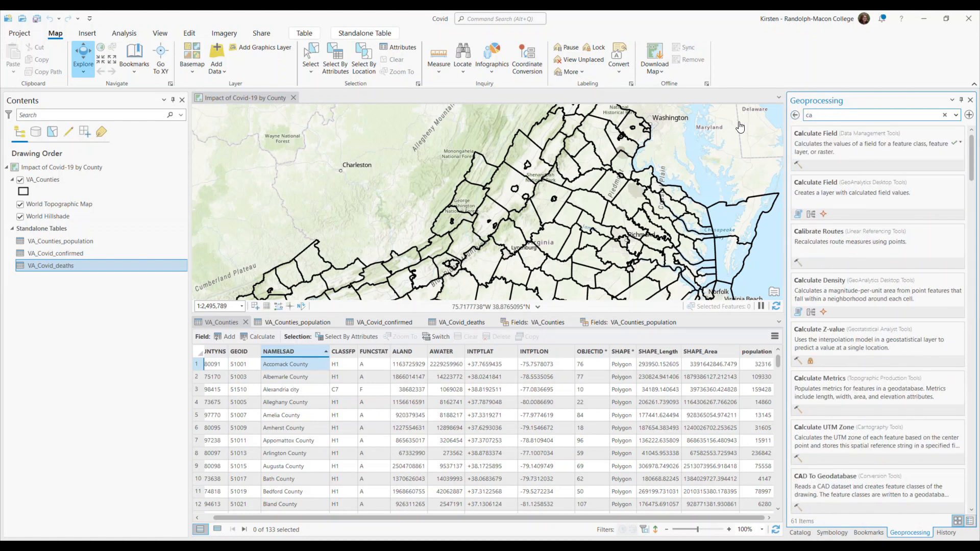
{"action": "left_click", "coordinate": [807, 147]}
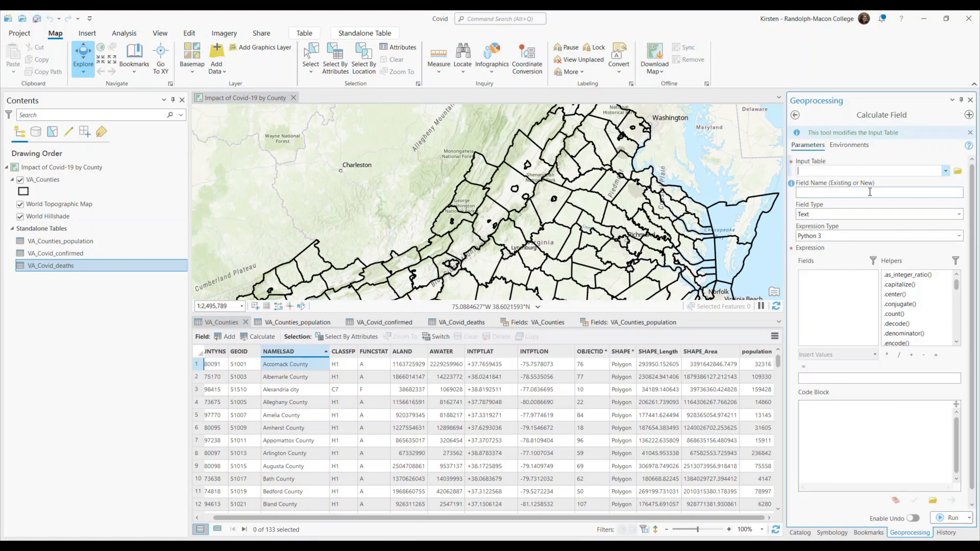
Step: Set VA_Covid_confirmed as the input table of Calculate Field and name the field to calculate GEOID
{"action": "left_click", "coordinate": [851, 170]}
{"action": "left_click", "coordinate": [944, 170]}
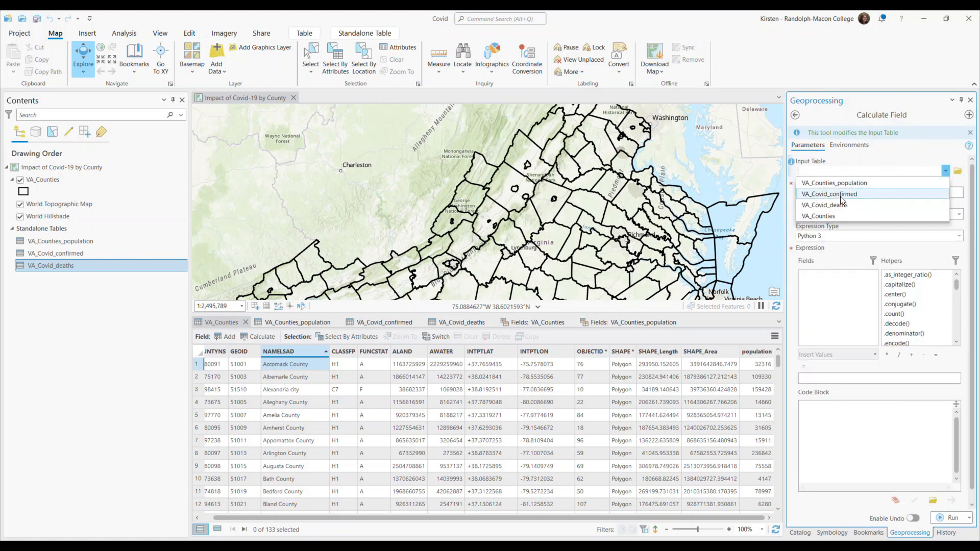
{"action": "left_click", "coordinate": [840, 194]}
{"action": "left_click", "coordinate": [933, 191]}
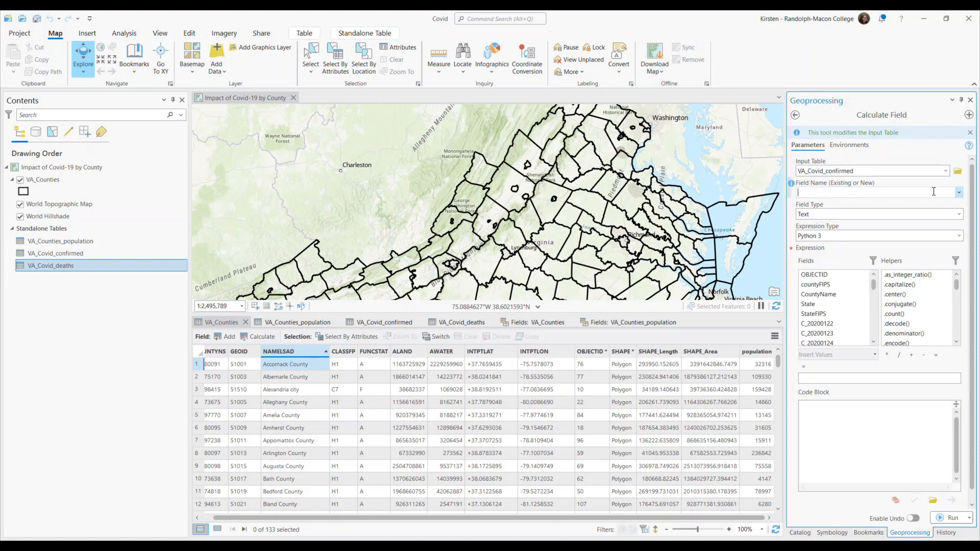
{"action": "type", "text": "GEOID"}
{"action": "key", "text": "Tab"}
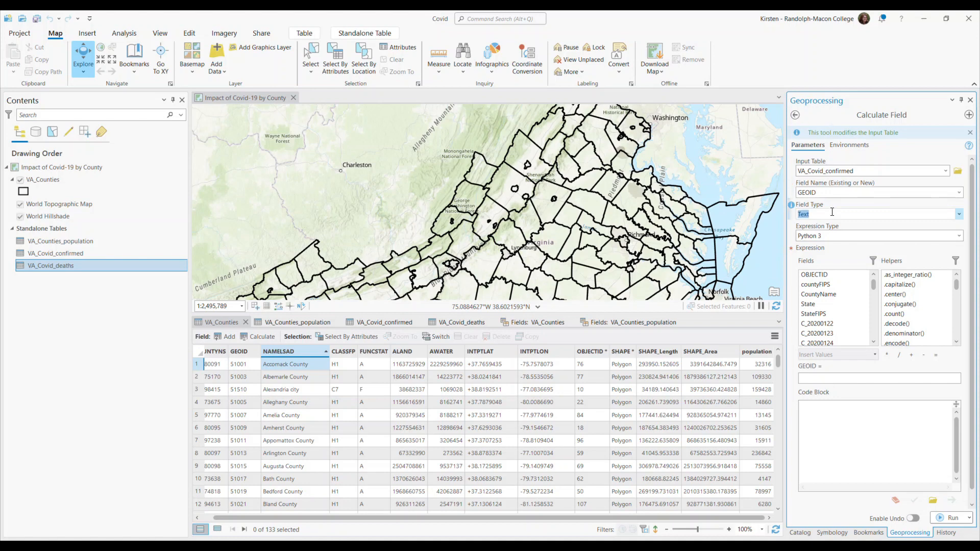
Step: Set the GEOID expression to !countyFIPS! and run Calculate Field on VA_Covid_confirmed
{"action": "left_click", "coordinate": [837, 382]}
{"action": "double_click", "coordinate": [824, 285]}
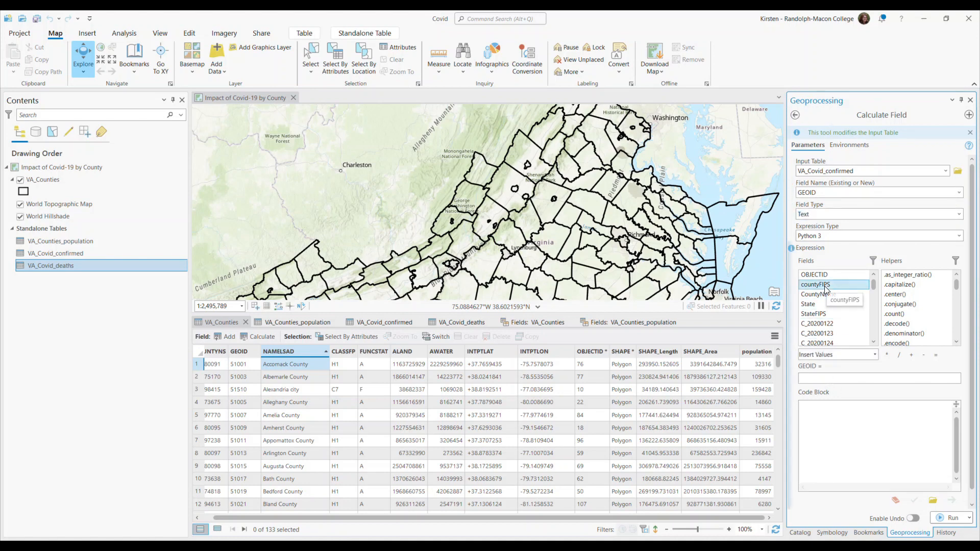
{"action": "left_click", "coordinate": [949, 518]}
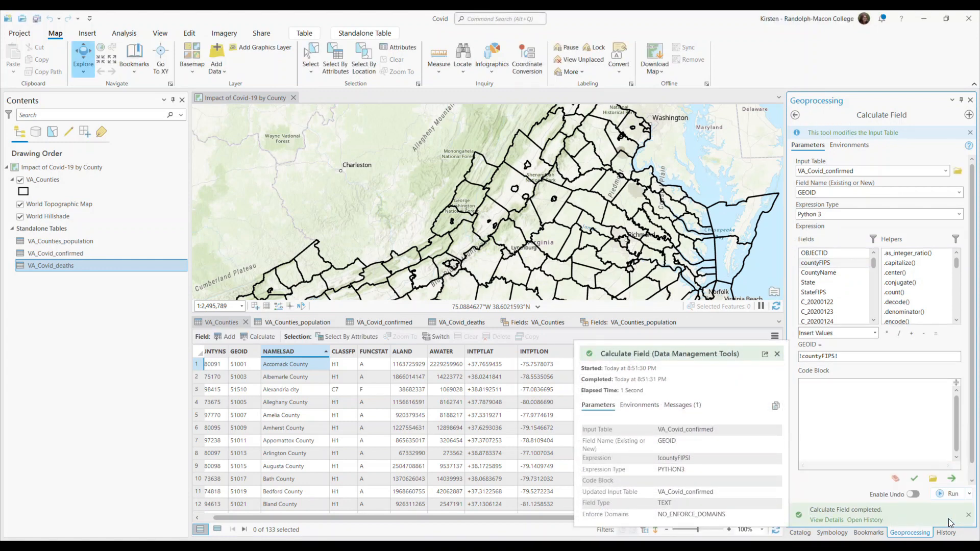
Step: Switch the Calculate Field input table to VA_Covid_deaths and run it with the same GEOID field and expression
{"action": "left_click", "coordinate": [945, 171]}
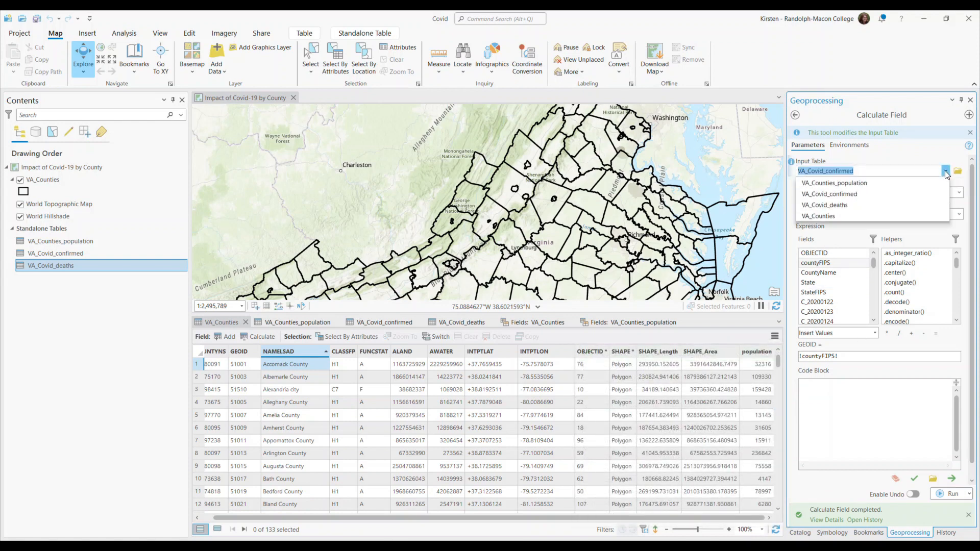
{"action": "left_click", "coordinate": [842, 205]}
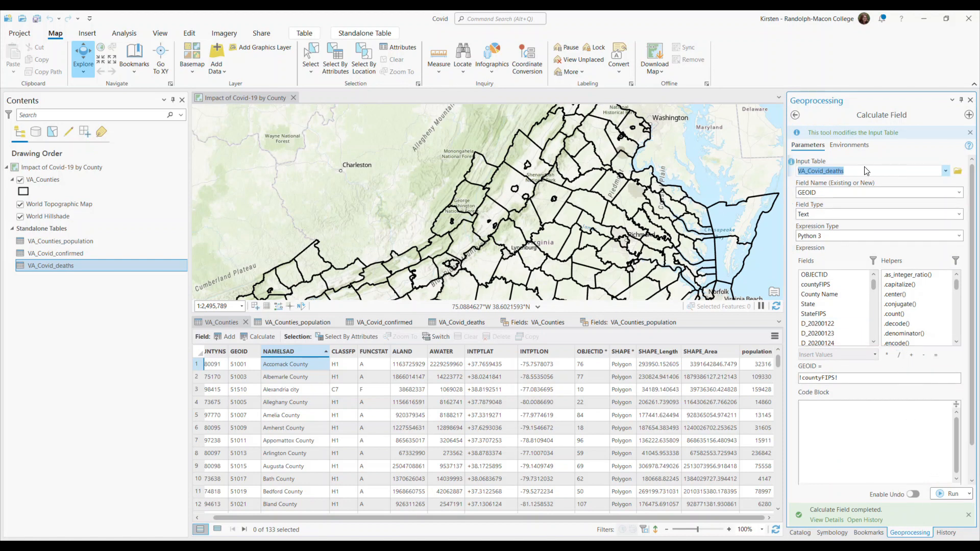
{"action": "left_click", "coordinate": [947, 494]}
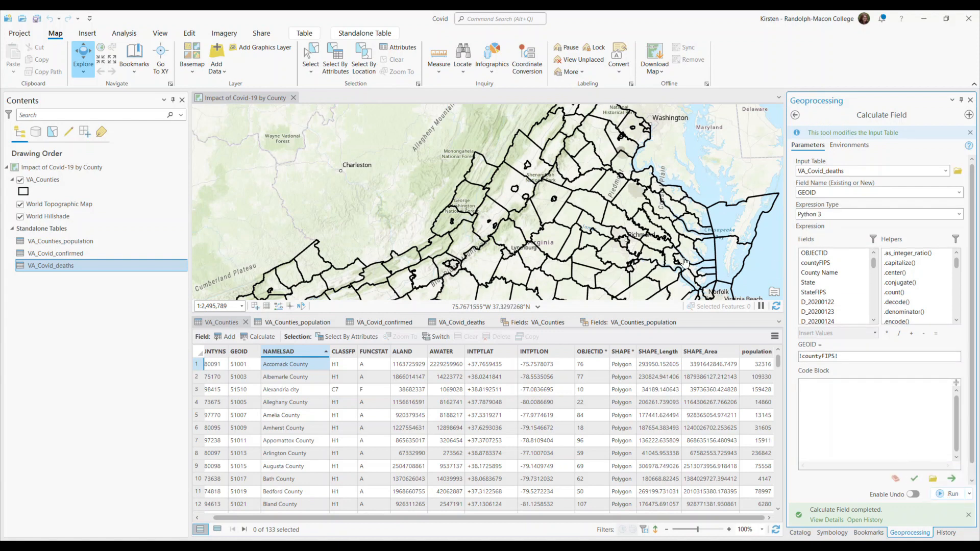
Step: Check the GEOID column at the end of the VA_Covid_confirmed and VA_Covid_deaths tables
{"action": "left_click", "coordinate": [376, 320]}
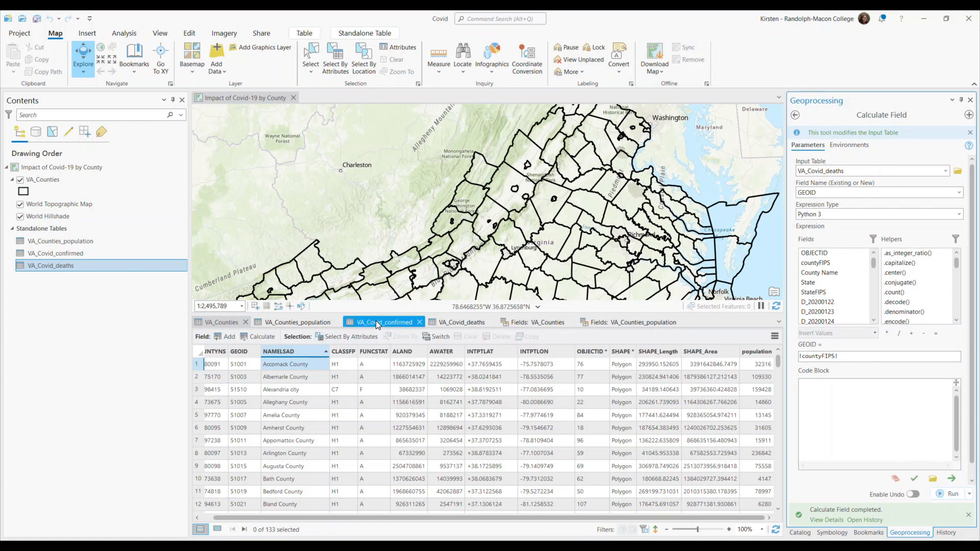
{"action": "left_click", "coordinate": [204, 517]}
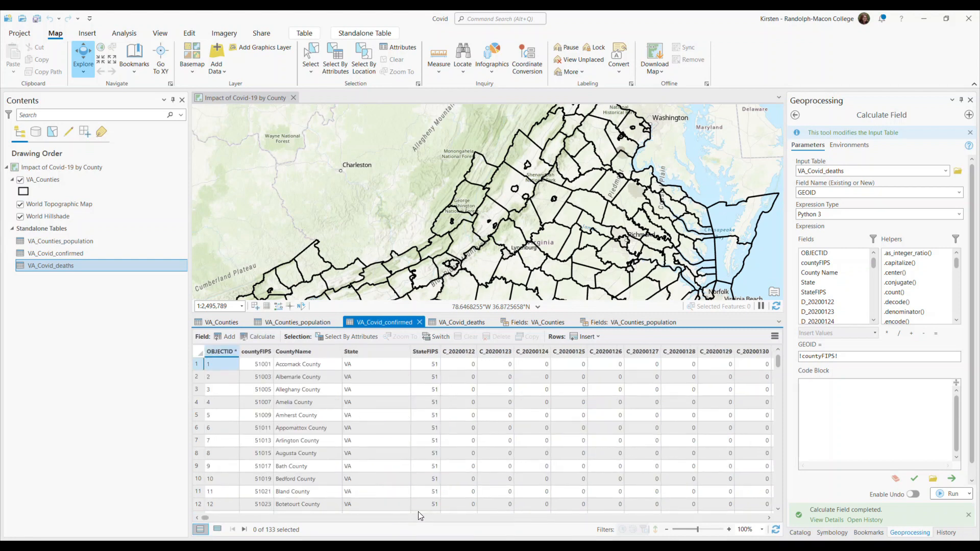
{"action": "left_click_drag", "start_coordinate": [205, 518], "coordinate": [792, 524]}
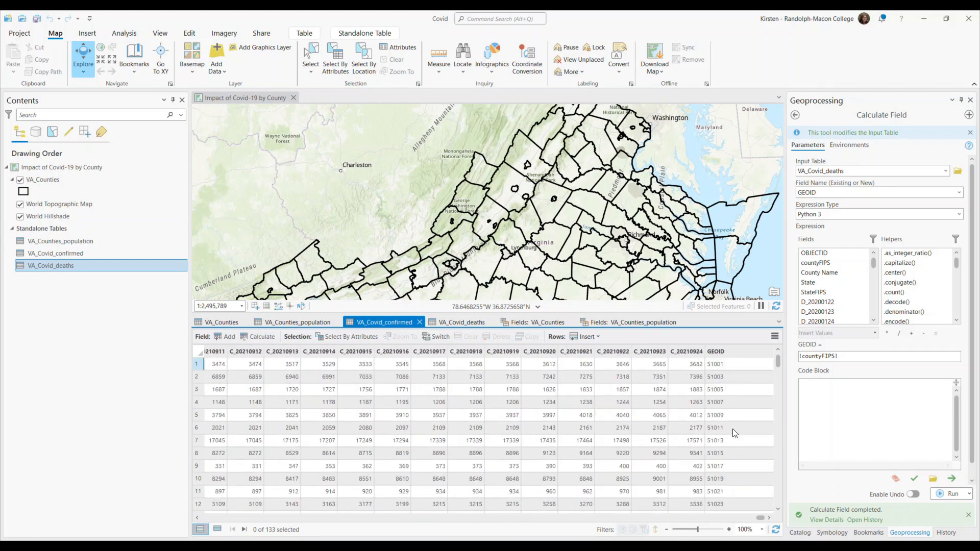
{"action": "left_click", "coordinate": [460, 322]}
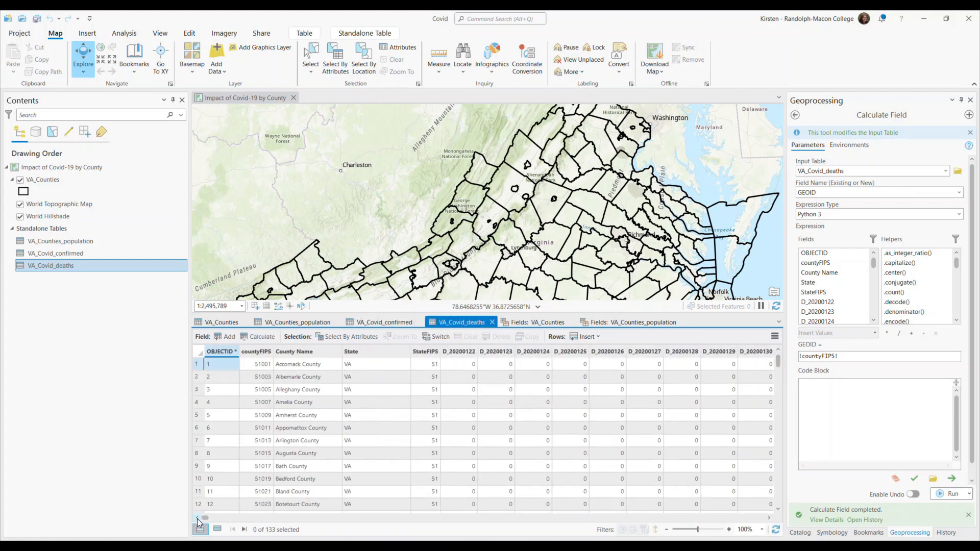
{"action": "left_click_drag", "start_coordinate": [204, 518], "coordinate": [781, 515]}
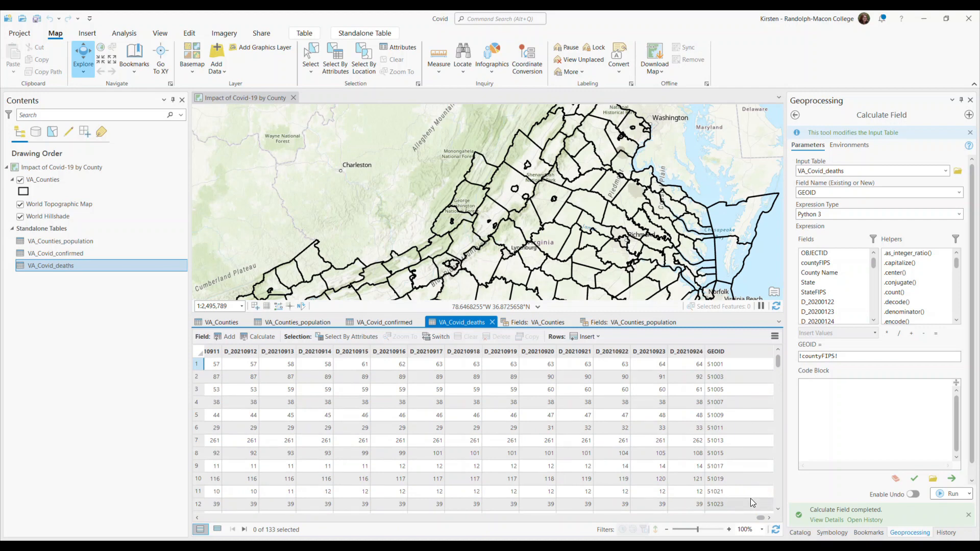
Step: Search the geoprocessing tools for "join", open Join Field, and set VA_Counties as input table with GEOID as input join field
{"action": "left_click", "coordinate": [795, 115]}
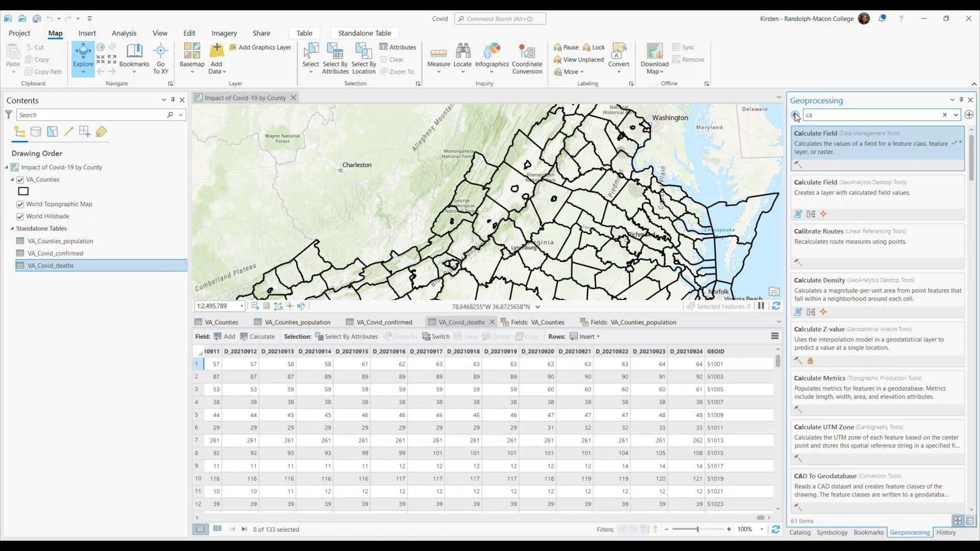
{"action": "left_click", "coordinate": [802, 117]}
{"action": "type", "text": "join"}
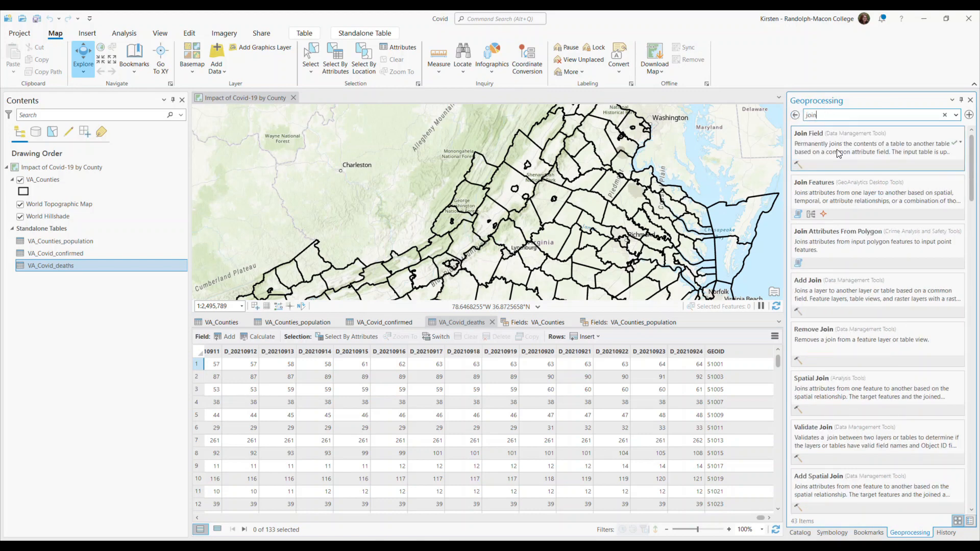
{"action": "left_click", "coordinate": [838, 153]}
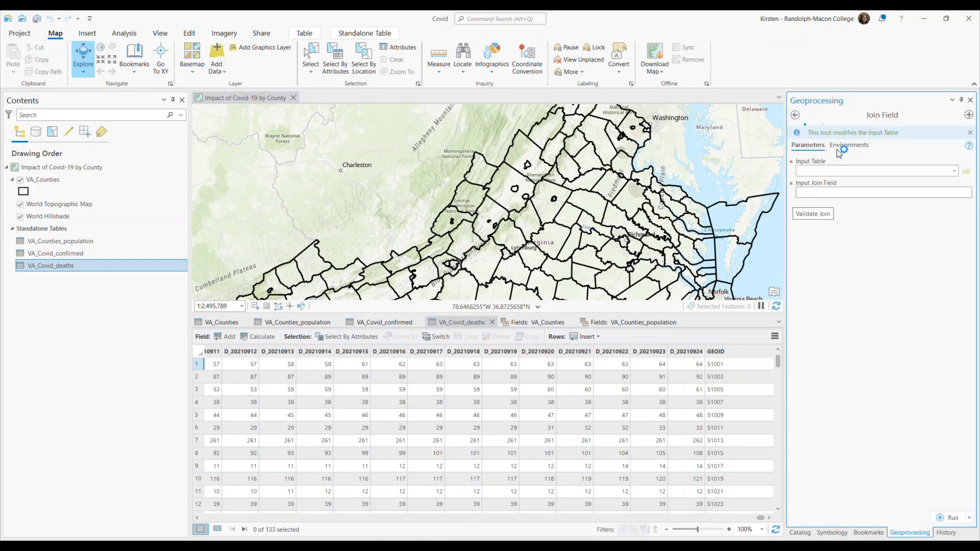
{"action": "left_click", "coordinate": [953, 171]}
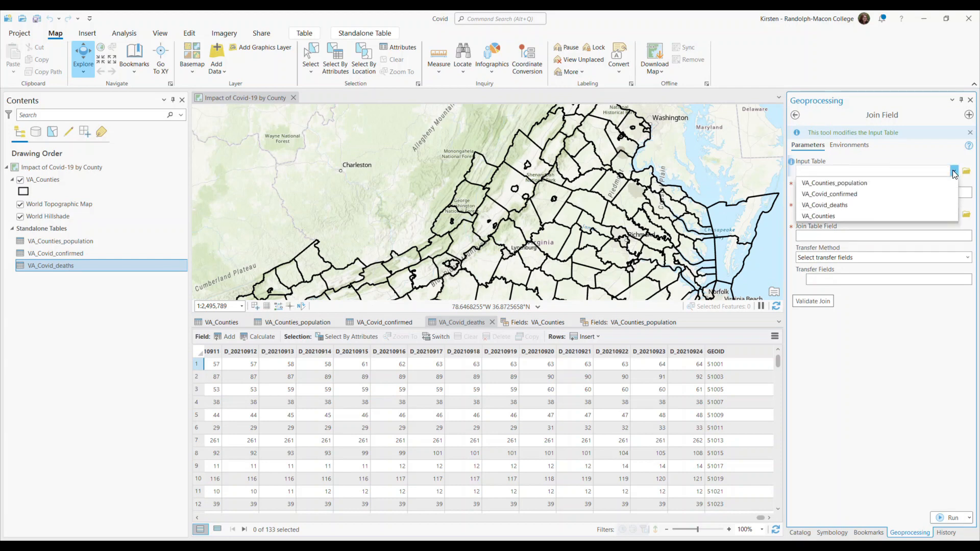
{"action": "left_click", "coordinate": [839, 215]}
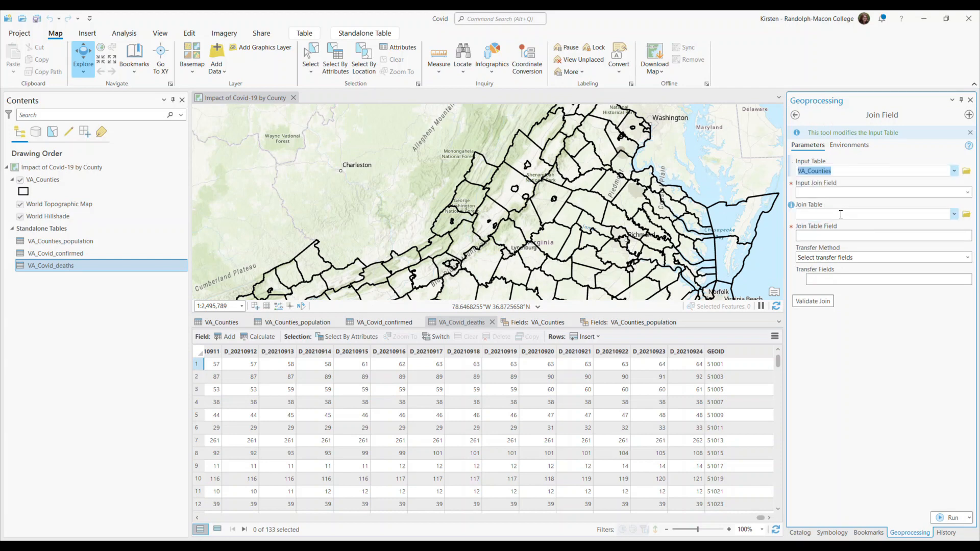
{"action": "left_click", "coordinate": [967, 193]}
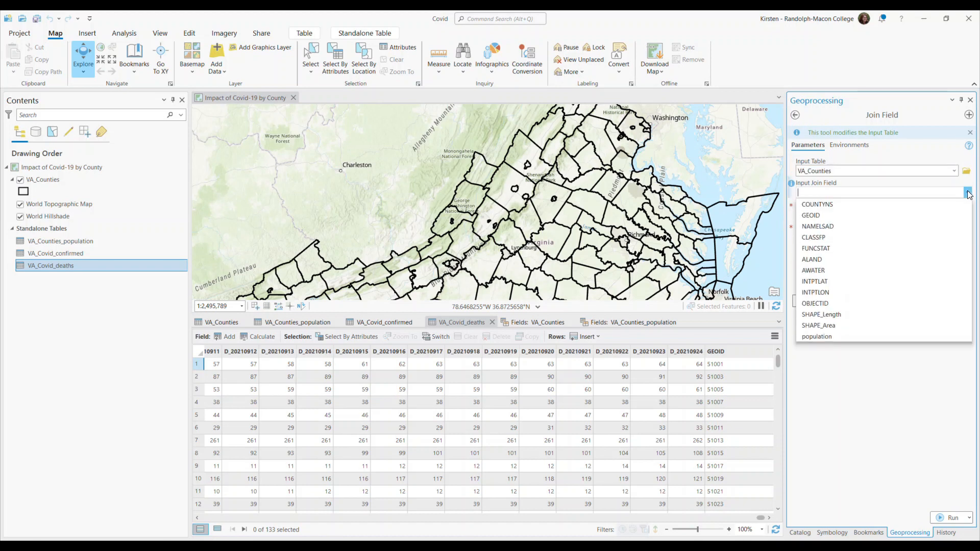
{"action": "left_click", "coordinate": [811, 215]}
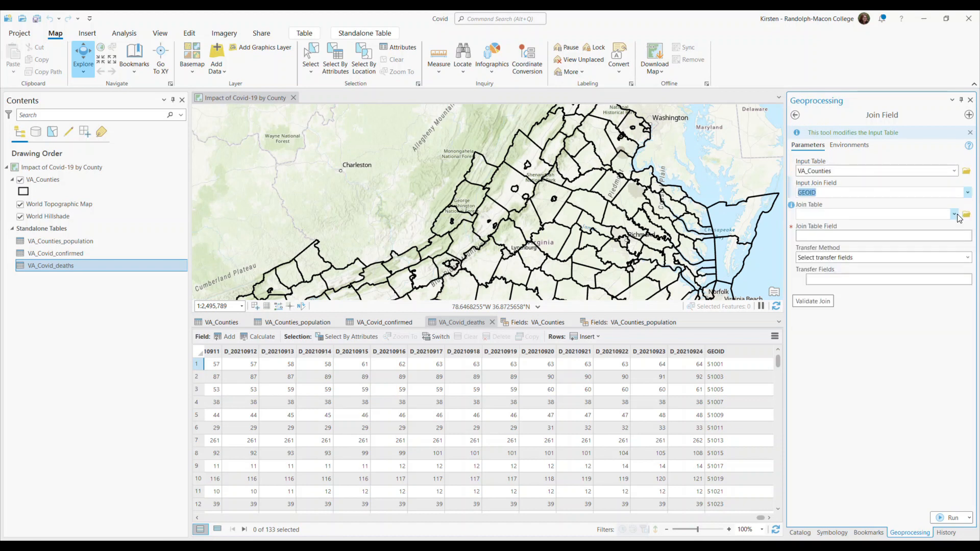
Step: Set VA_Covid_confirmed as the join table and GEOID as the join table field
{"action": "left_click", "coordinate": [953, 215]}
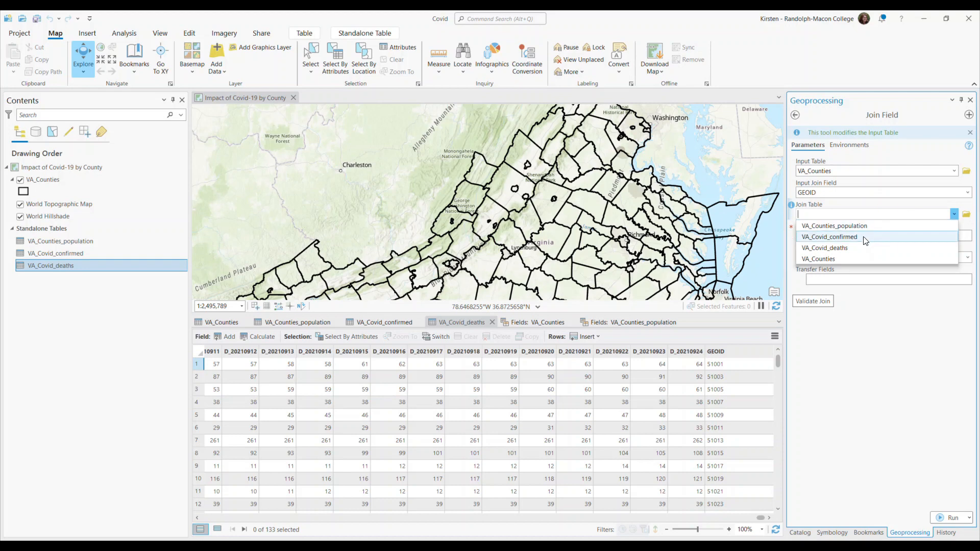
{"action": "left_click", "coordinate": [847, 238]}
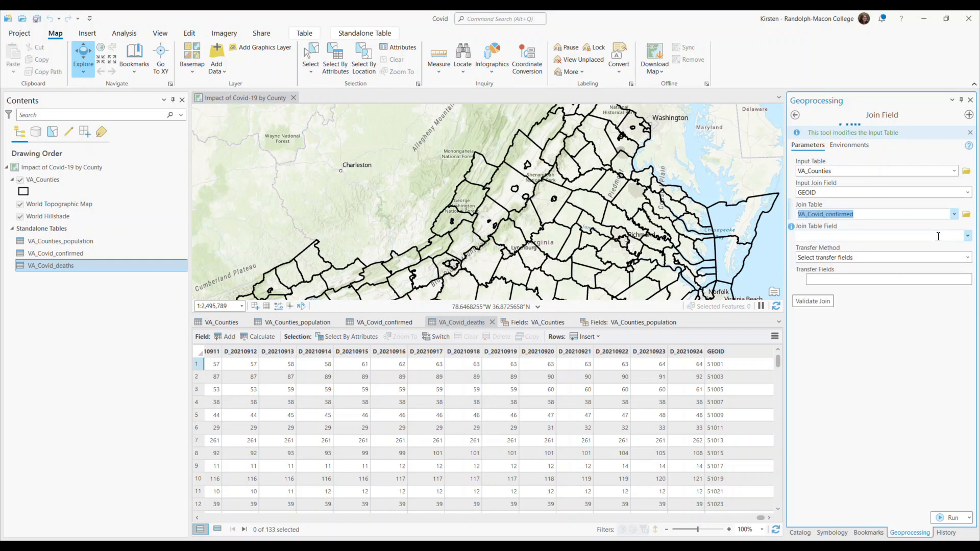
{"action": "left_click", "coordinate": [967, 236]}
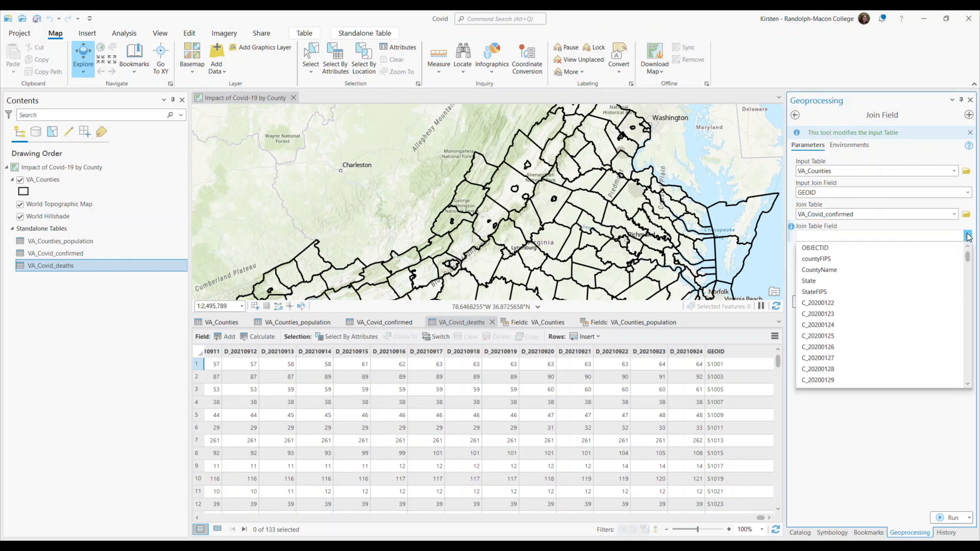
{"action": "left_click_drag", "start_coordinate": [967, 258], "coordinate": [966, 389]}
{"action": "left_click", "coordinate": [837, 380]}
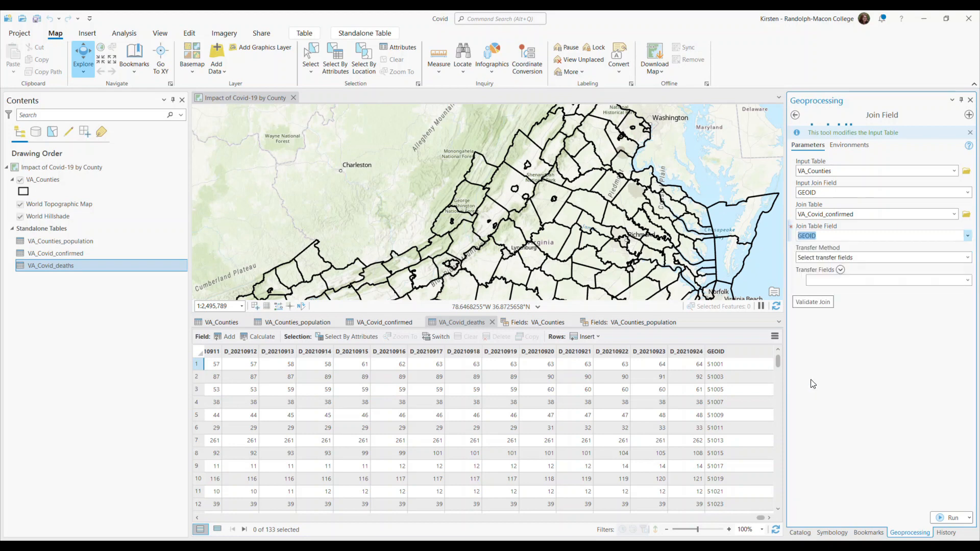
Step: Choose C_20210924 as the only transfer field and run Join Field
{"action": "left_click", "coordinate": [968, 281]}
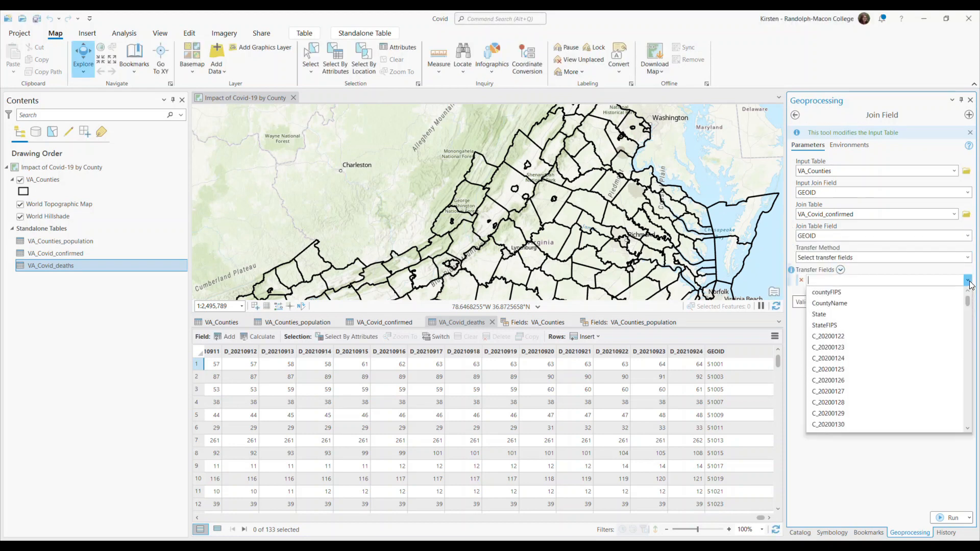
{"action": "left_click_drag", "start_coordinate": [969, 305], "coordinate": [967, 419]}
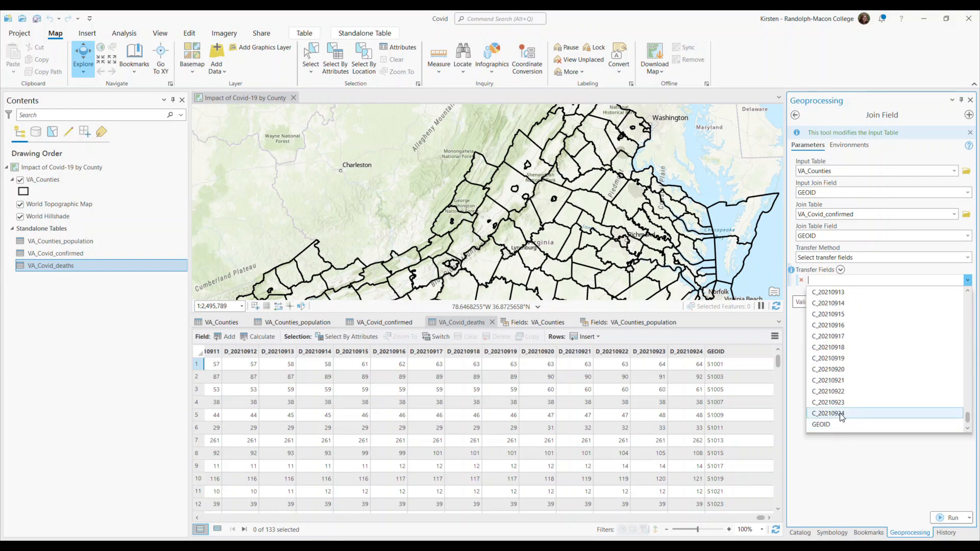
{"action": "left_click", "coordinate": [843, 417]}
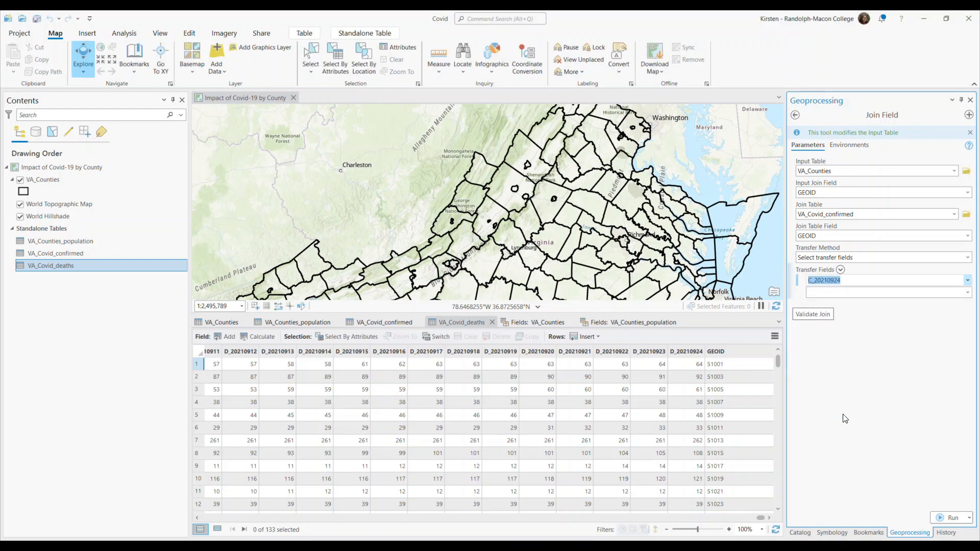
{"action": "left_click", "coordinate": [959, 518]}
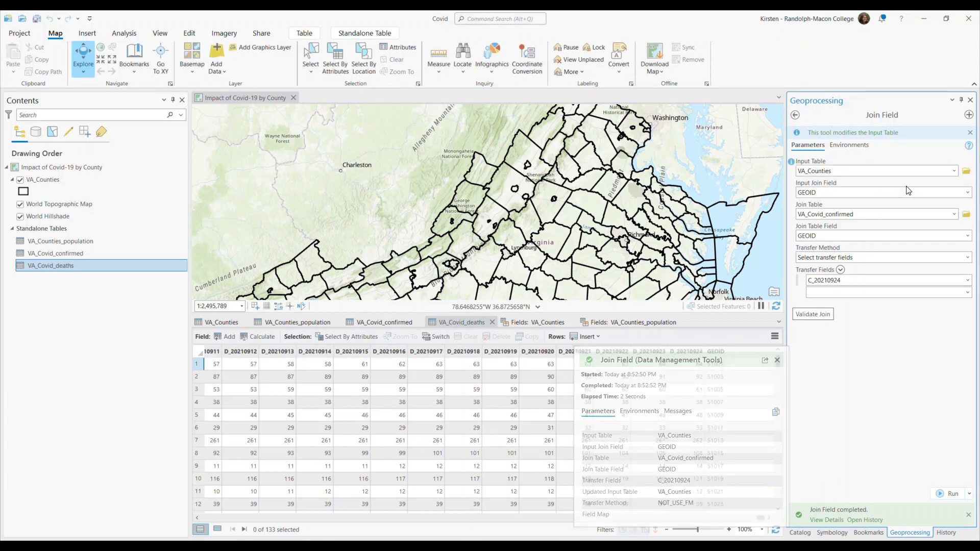
Step: Change the join table to VA_Covid_deaths and the transfer field to D_20210924, and run Join Field again
{"action": "left_click", "coordinate": [953, 214]}
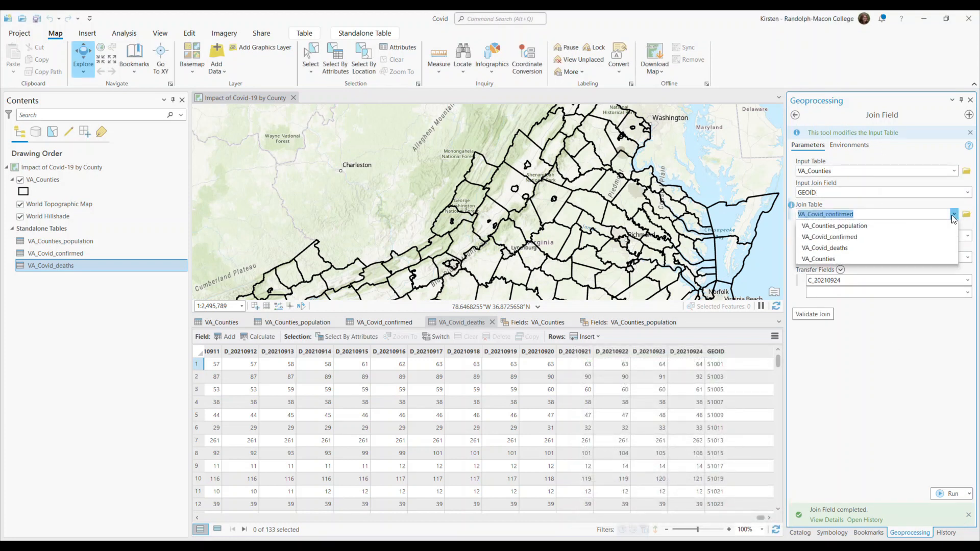
{"action": "left_click", "coordinate": [843, 248]}
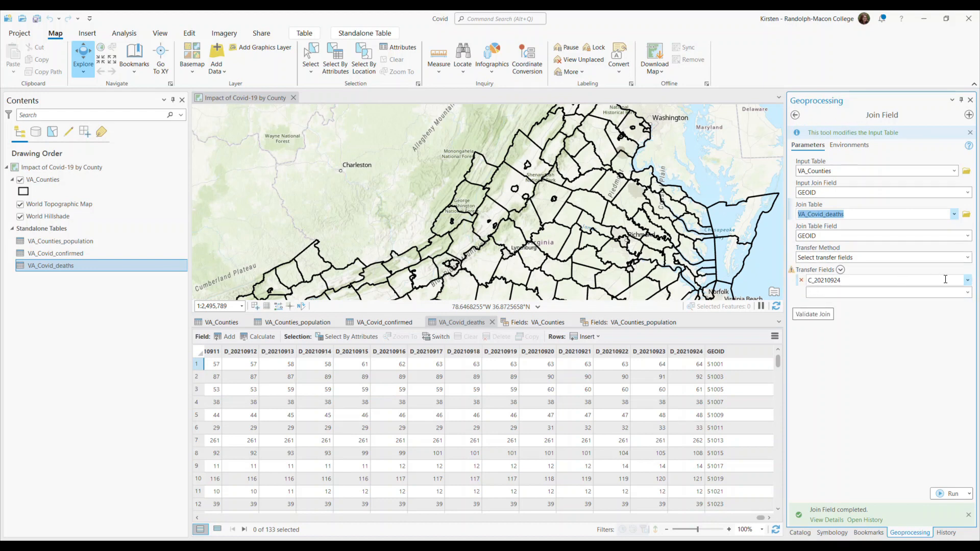
{"action": "left_click", "coordinate": [968, 282]}
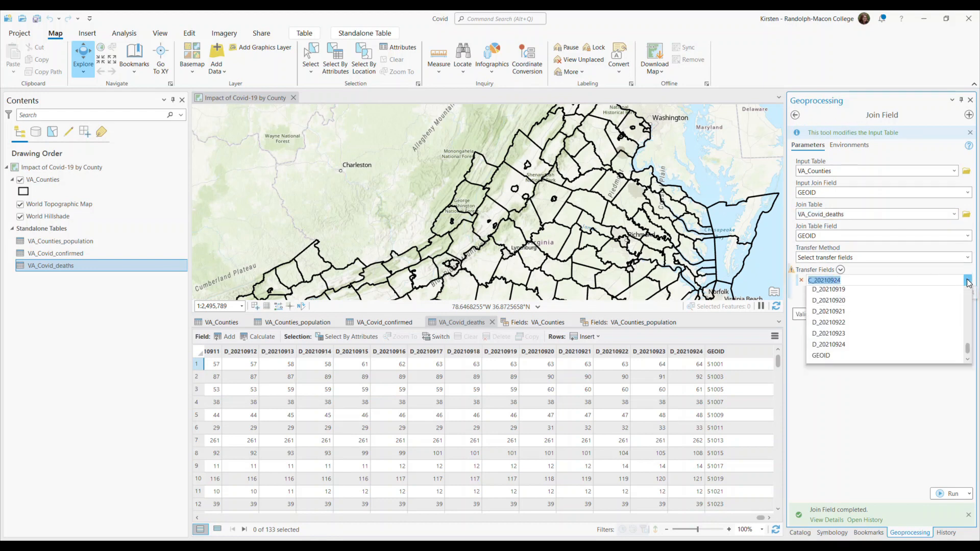
{"action": "scroll", "coordinate": [969, 379], "scroll_direction": "down", "scroll_amount": 5}
{"action": "left_click", "coordinate": [822, 415]}
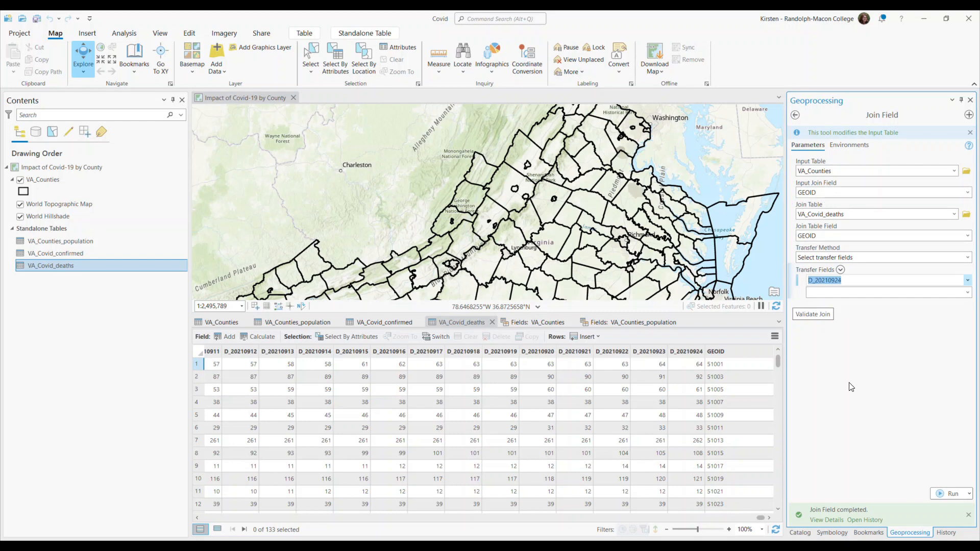
{"action": "left_click", "coordinate": [948, 494]}
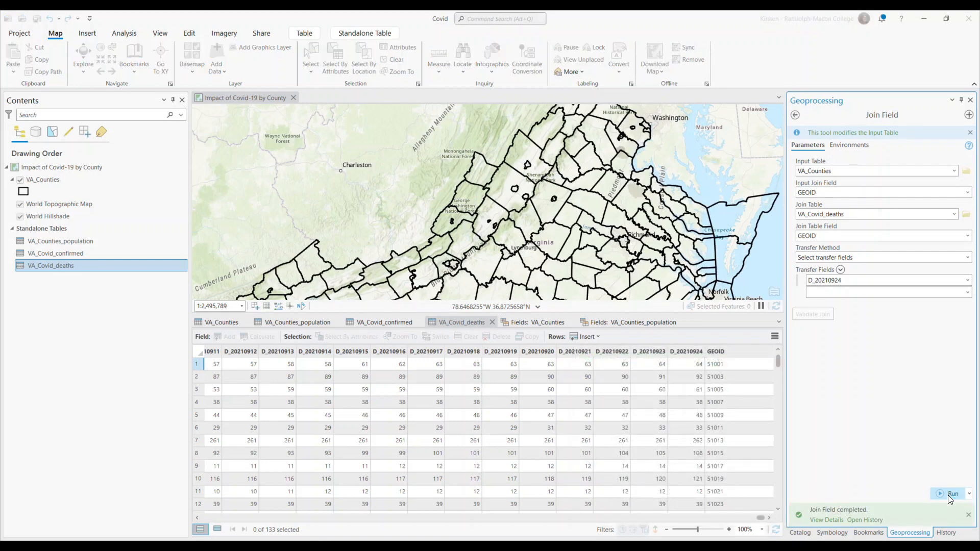
Step: Check the joined case and death columns at the end of the VA_Counties table and close all other open tables and field views
{"action": "left_click", "coordinate": [212, 322]}
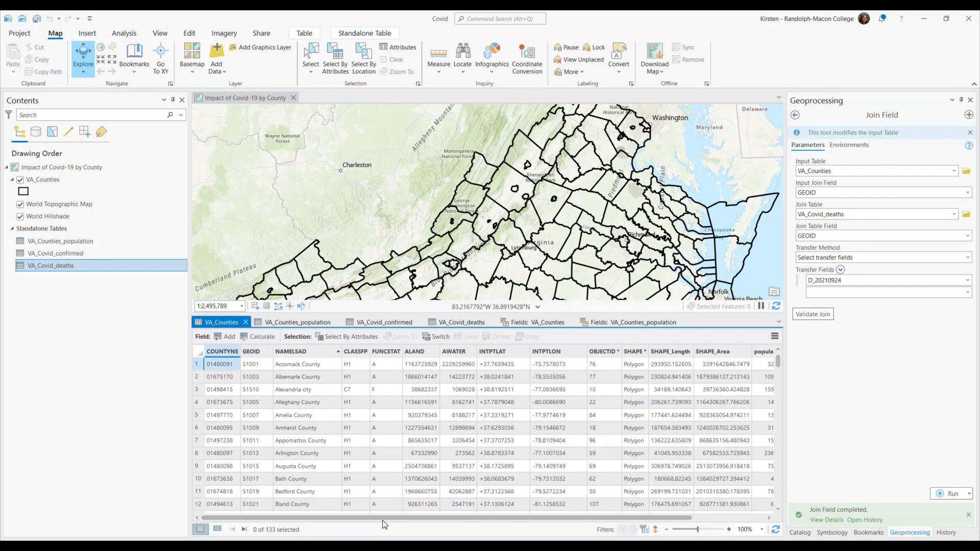
{"action": "left_click_drag", "start_coordinate": [383, 516], "coordinate": [595, 507]}
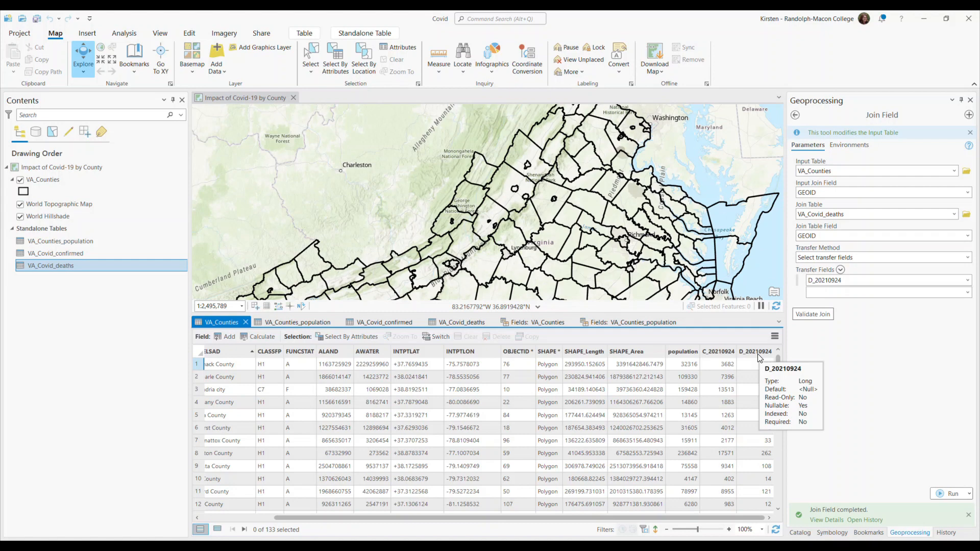
{"action": "left_click", "coordinate": [684, 322]}
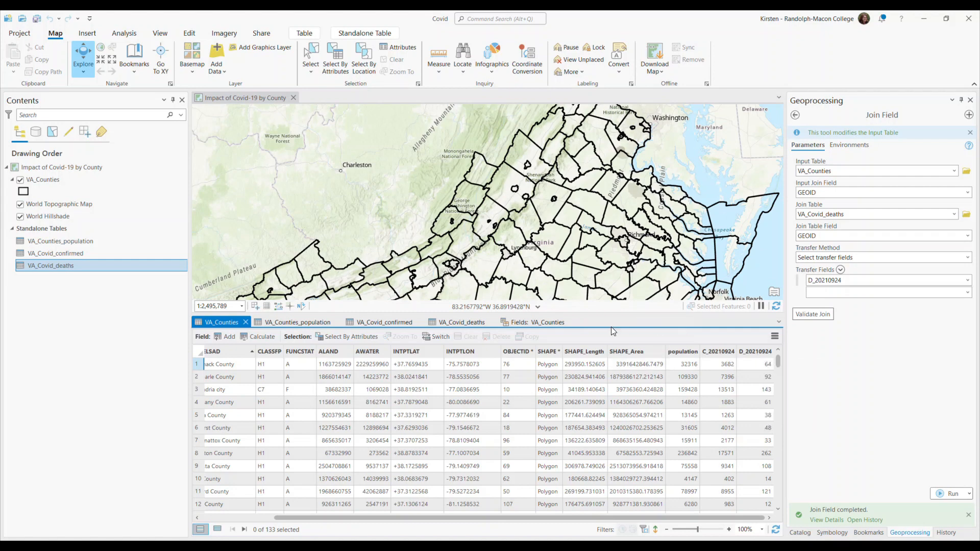
{"action": "left_click", "coordinate": [572, 321]}
{"action": "left_click", "coordinate": [417, 322]}
{"action": "left_click", "coordinate": [339, 322]}
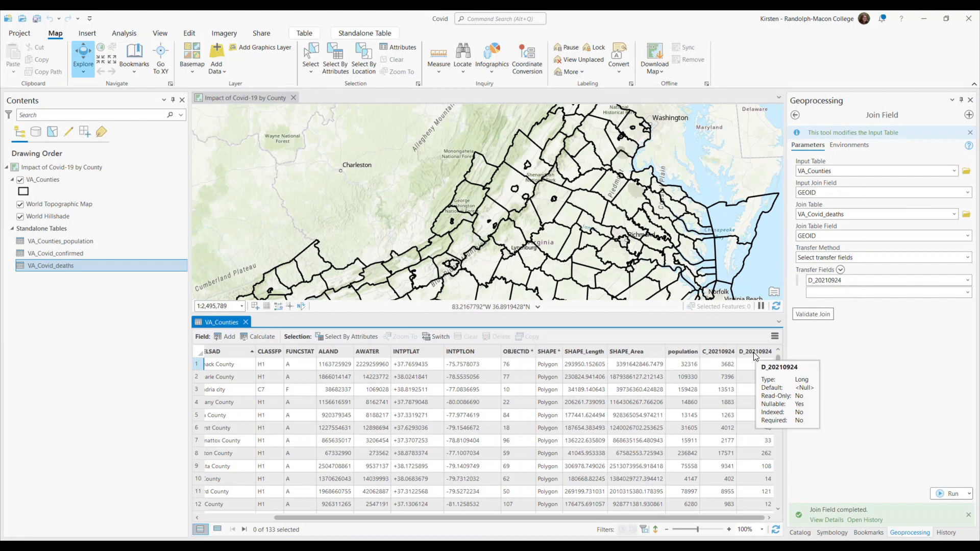
Step: Find the Calculate Field tool and set VA_Counties as its input table
{"action": "left_click", "coordinate": [794, 115]}
{"action": "type", "text": "calc"}
{"action": "left_click", "coordinate": [850, 148]}
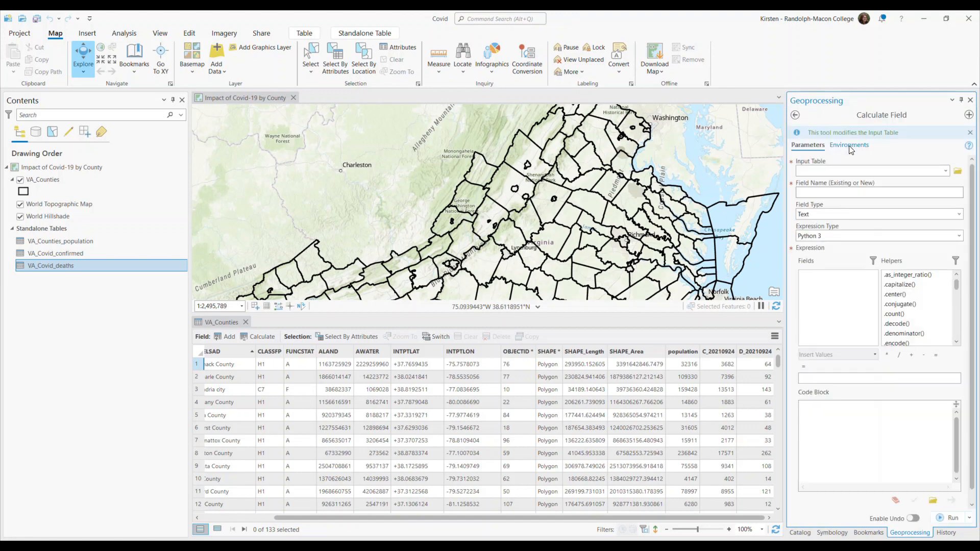
{"action": "left_click", "coordinate": [946, 171]}
{"action": "left_click", "coordinate": [837, 215]}
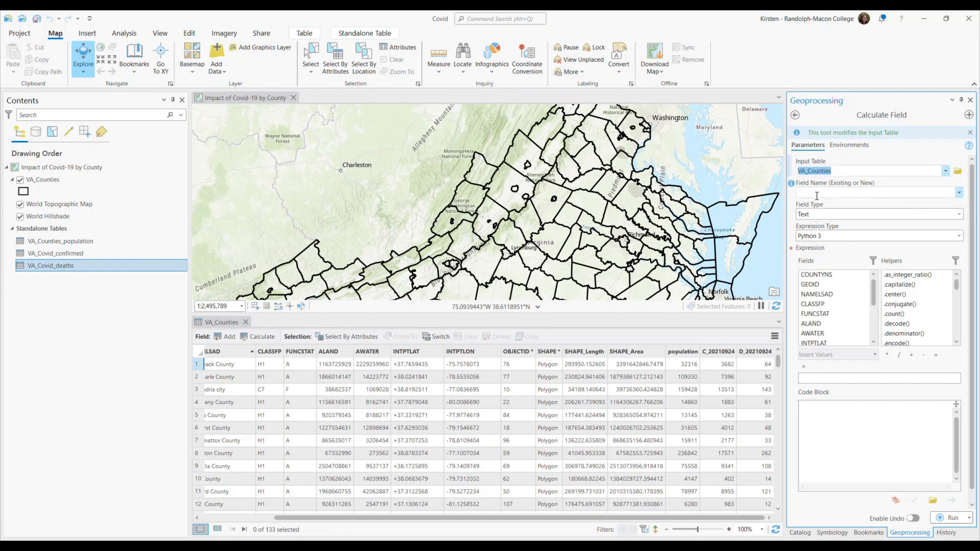
Step: Name the new field CasesPer100K and set its field type to Long (32-bit integer)
{"action": "left_click", "coordinate": [833, 193]}
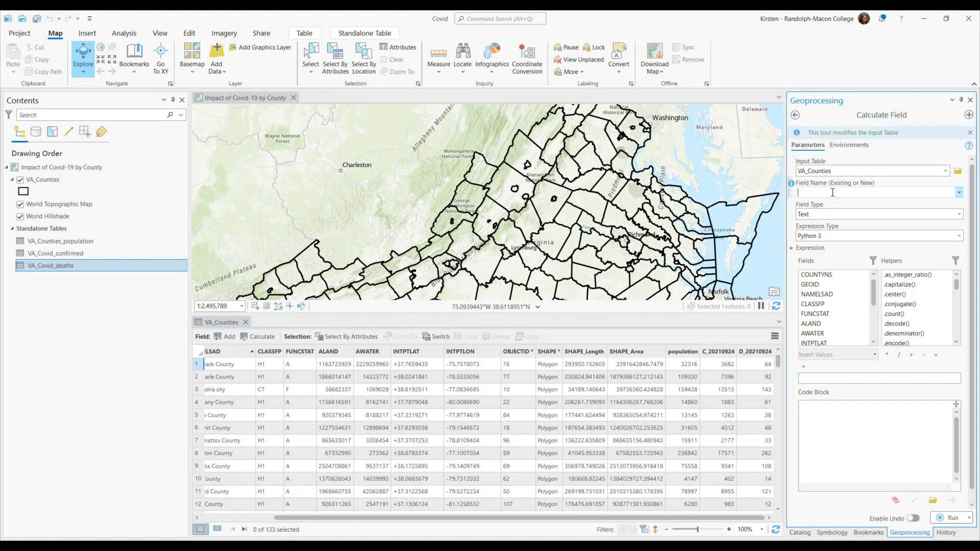
{"action": "type", "text": "CasesPer100K"}
{"action": "left_click", "coordinate": [816, 215]}
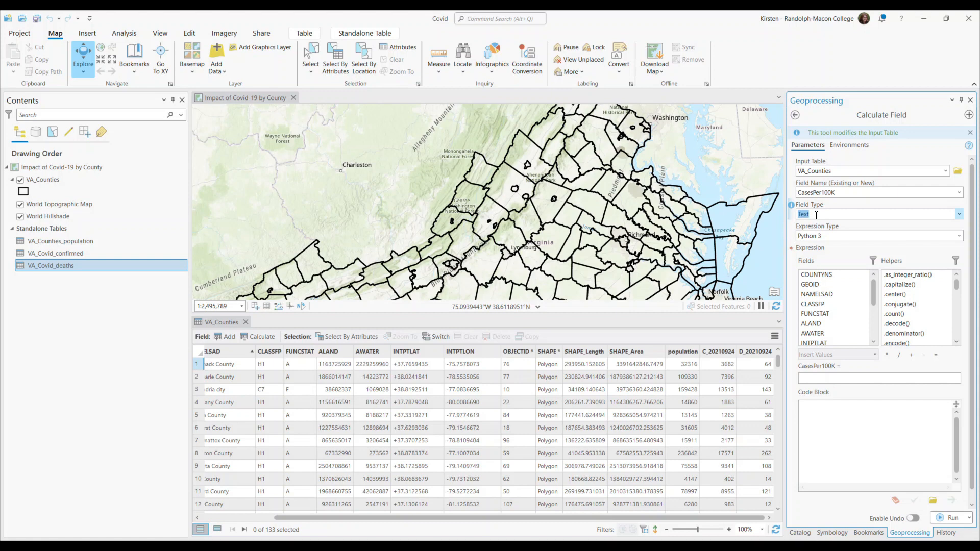
{"action": "left_click", "coordinate": [960, 215]}
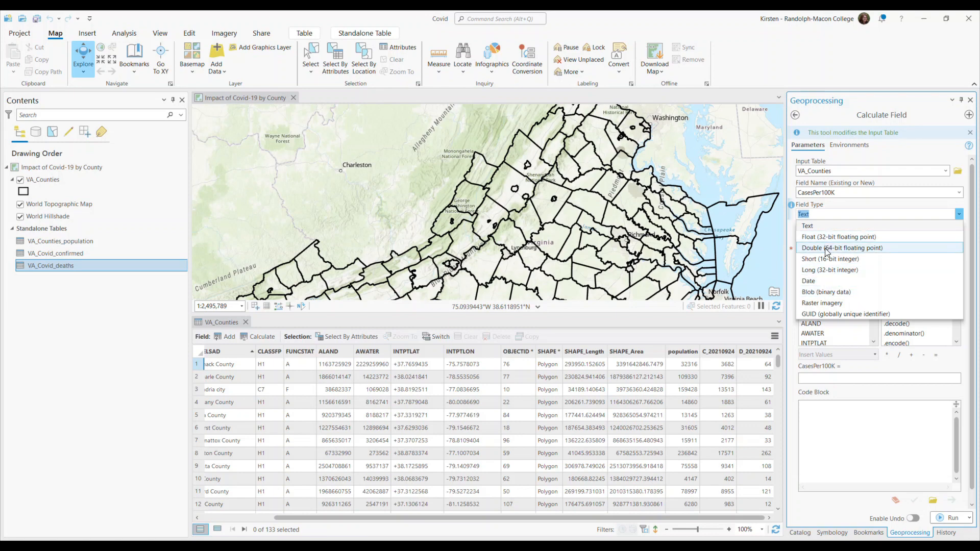
{"action": "left_click", "coordinate": [827, 275]}
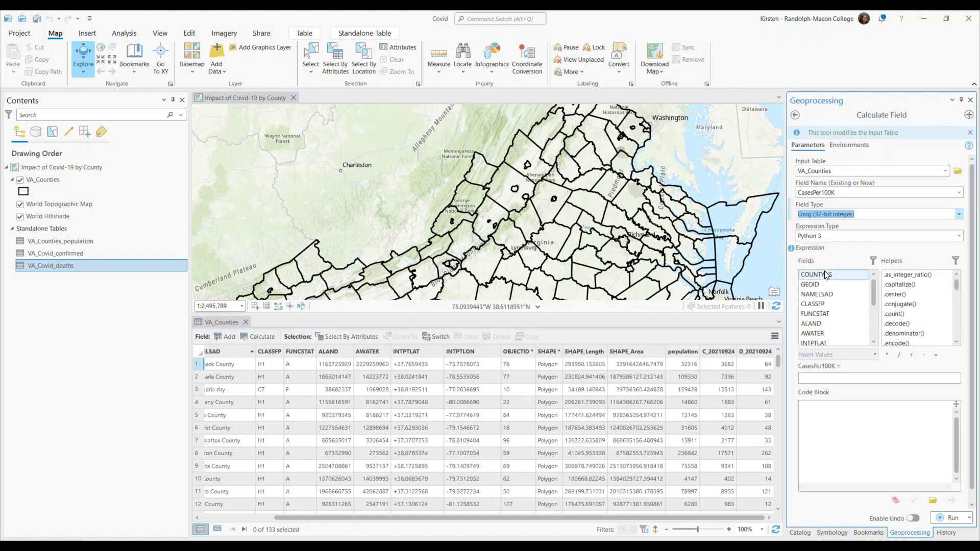
Step: Calculate CasesPer100K with the expression 100000*!C_20210924!/!population! and check the new column at the end of the VA_Counties table
{"action": "left_click", "coordinate": [803, 378]}
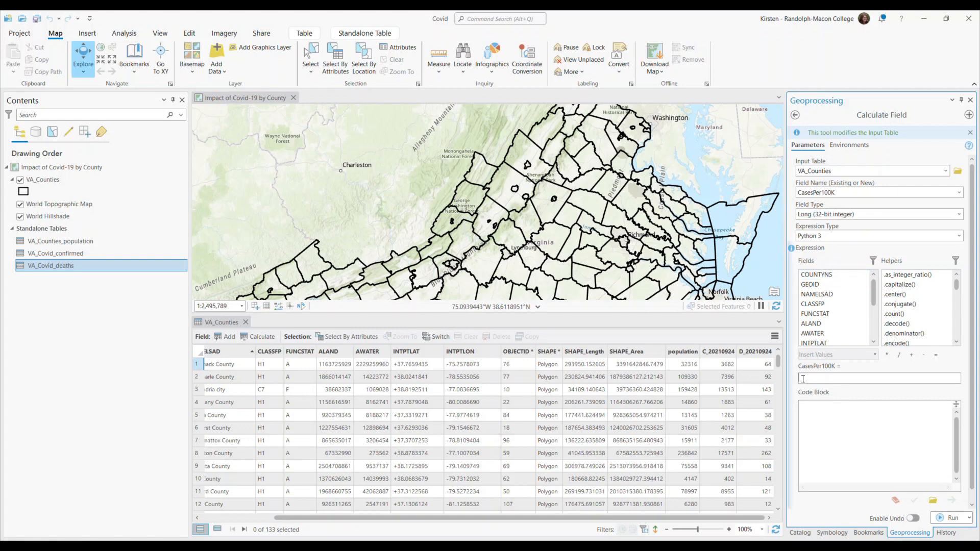
{"action": "type", "text": "100000*"}
{"action": "left_click_drag", "start_coordinate": [874, 294], "coordinate": [873, 333]}
{"action": "left_click", "coordinate": [815, 332]}
{"action": "double_click", "coordinate": [815, 332]}
{"action": "left_click", "coordinate": [874, 379]}
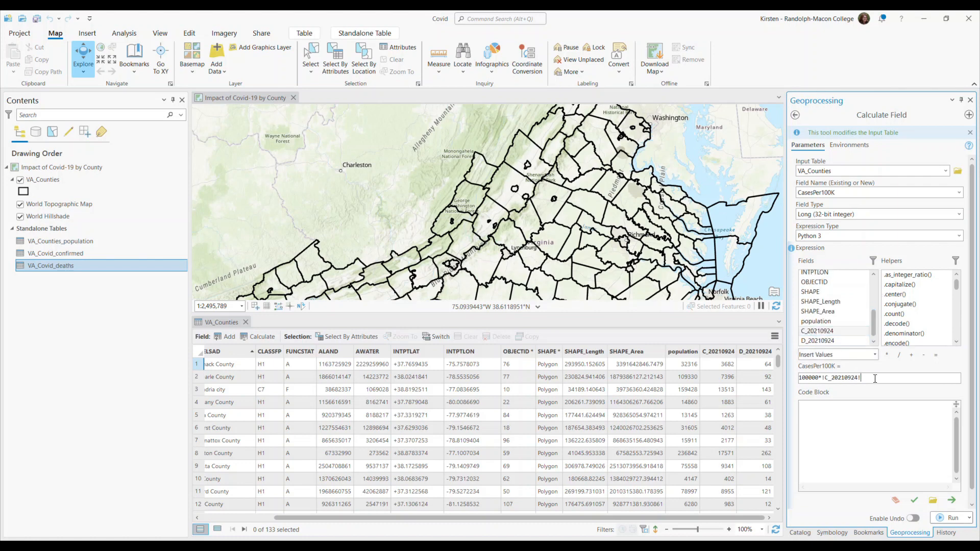
{"action": "type", "text": "/"}
{"action": "double_click", "coordinate": [816, 323]}
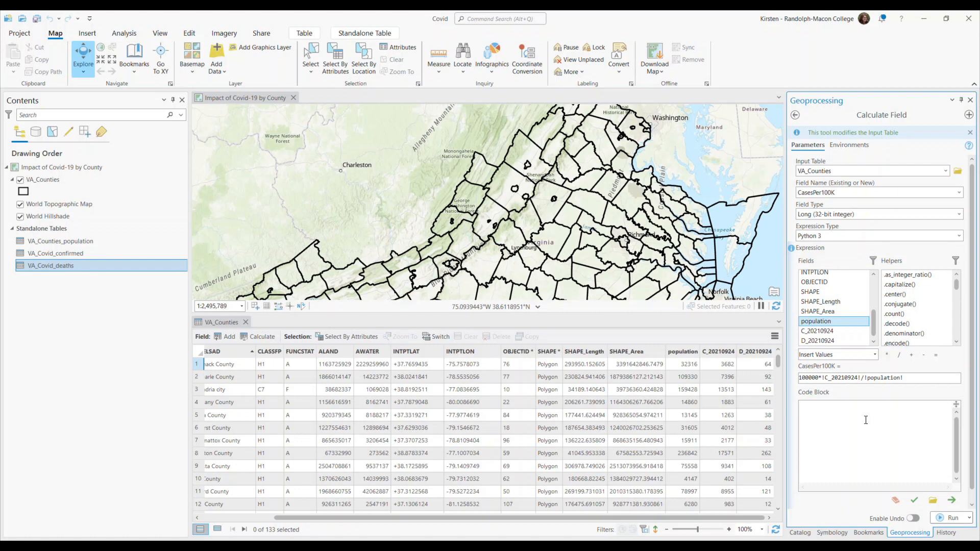
{"action": "left_click", "coordinate": [949, 518]}
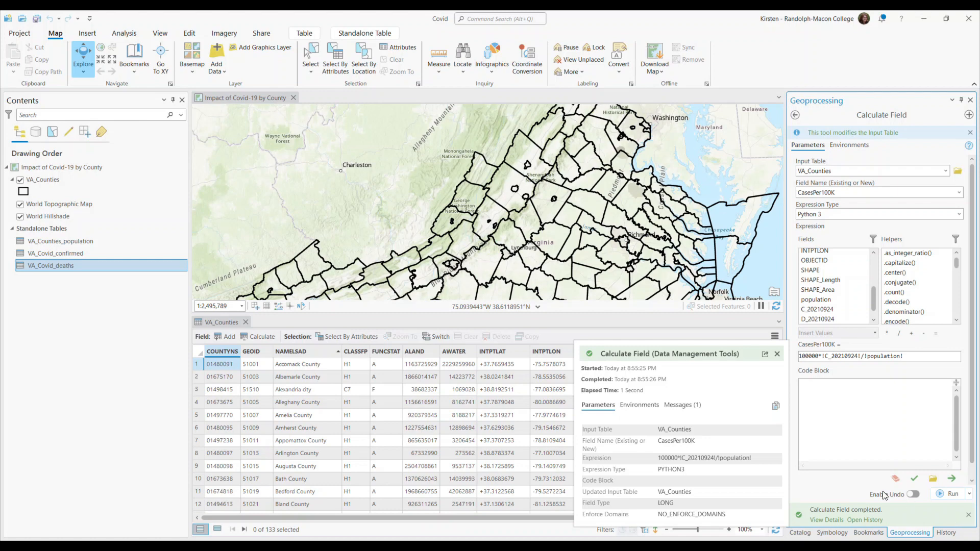
{"action": "left_click", "coordinate": [779, 353]}
{"action": "left_click_drag", "start_coordinate": [639, 518], "coordinate": [775, 518]}
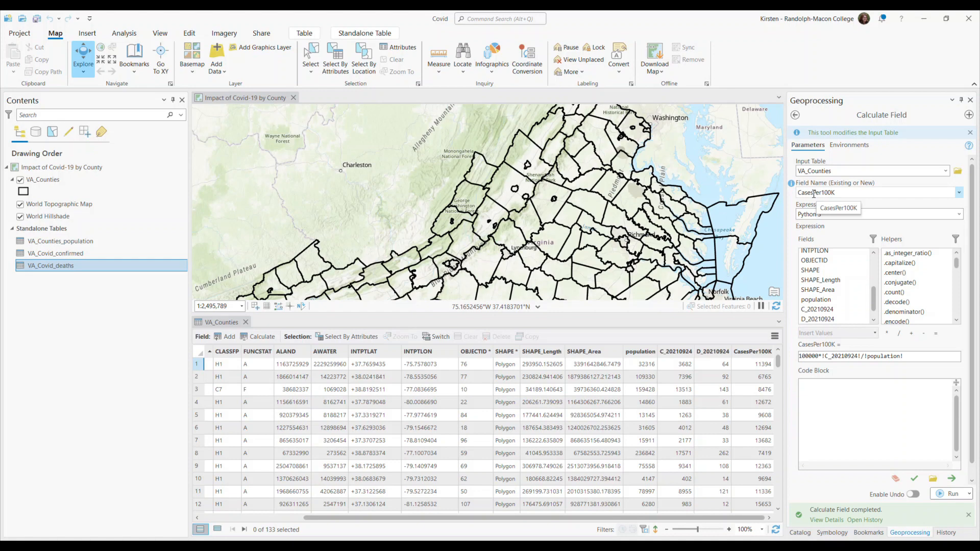
Step: Calculate a DeathsPer100K field with the expression 100000*!D_20210924!/!population!, and close the VA_Counties table after checking the new column
{"action": "left_click_drag", "start_coordinate": [814, 194], "coordinate": [797, 194]}
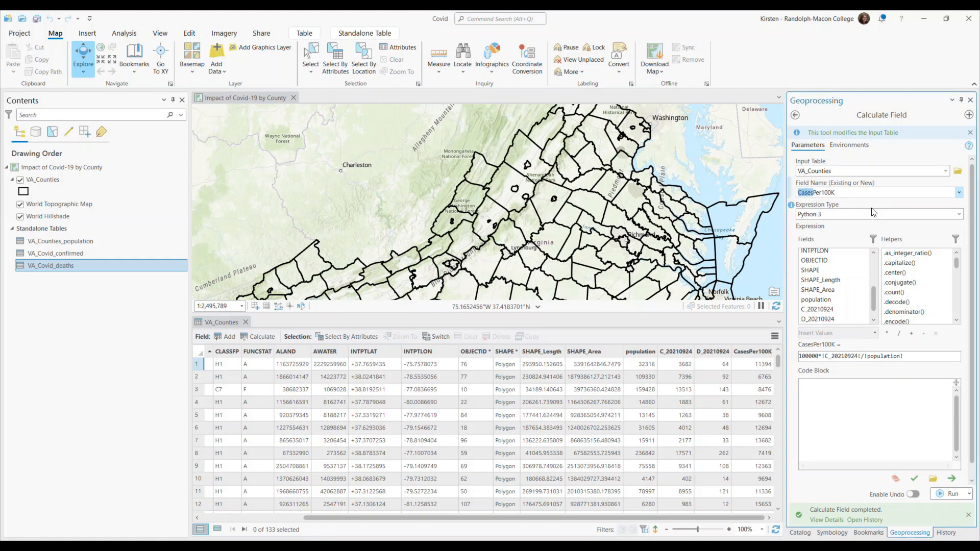
{"action": "type", "text": "Deaths"}
{"action": "key", "text": "Tab"}
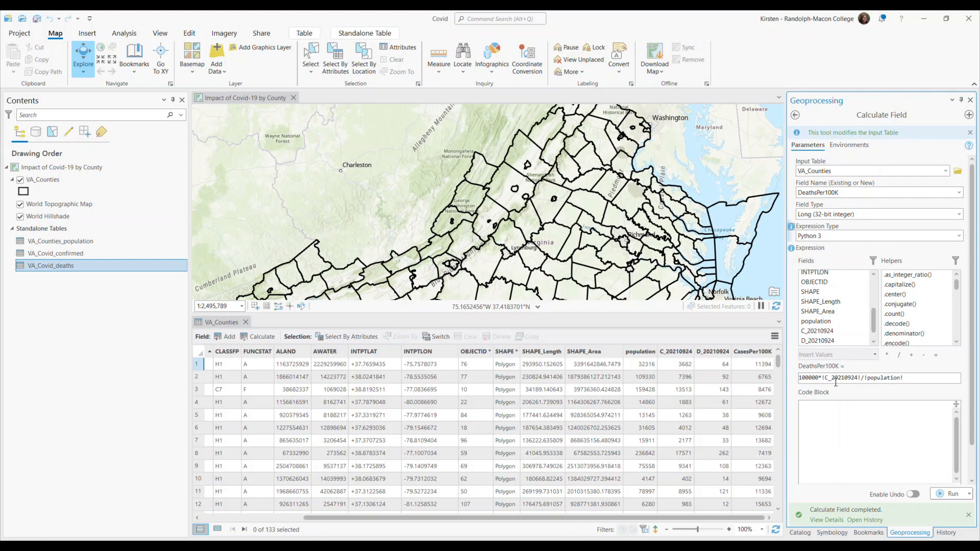
{"action": "key", "text": "BackSpace"}
{"action": "type", "text": "D"}
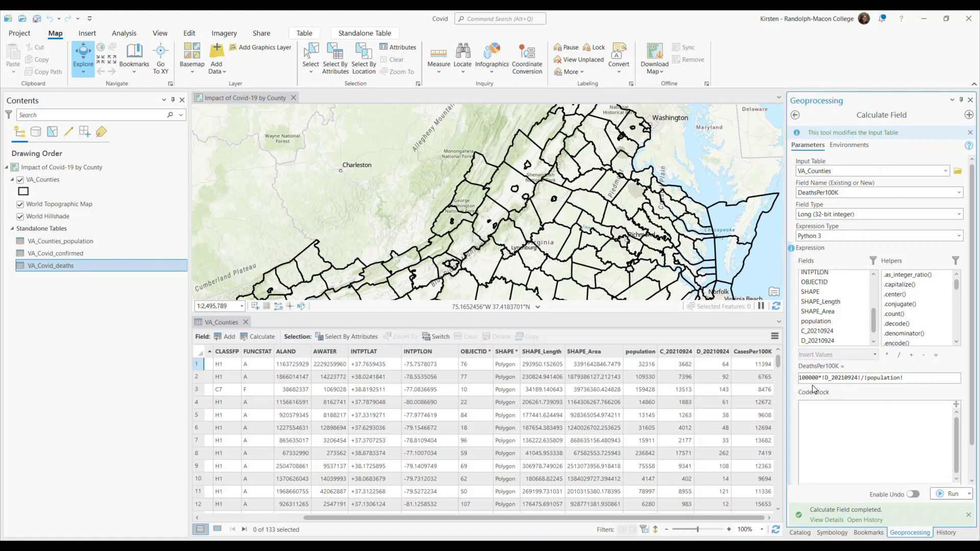
{"action": "left_click", "coordinate": [944, 495]}
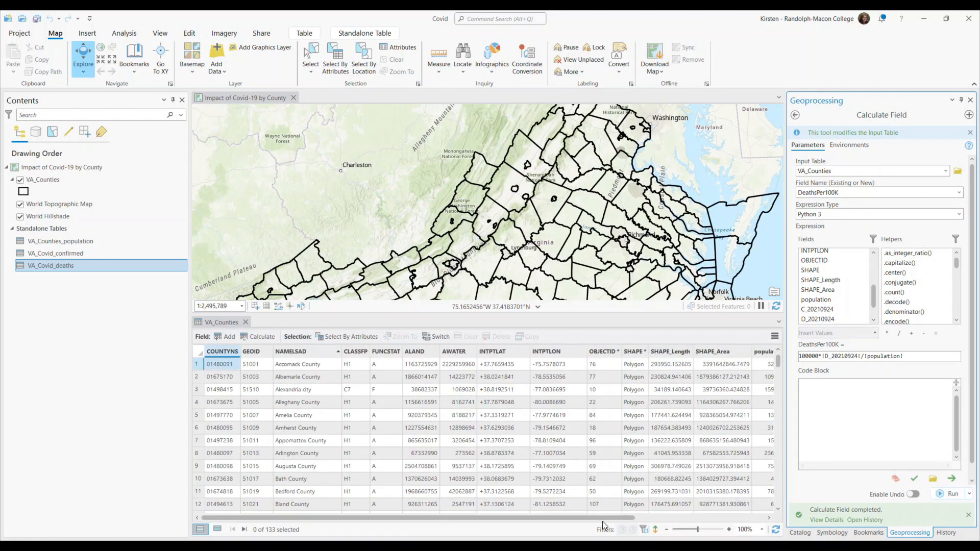
{"action": "left_click_drag", "start_coordinate": [600, 519], "coordinate": [776, 510]}
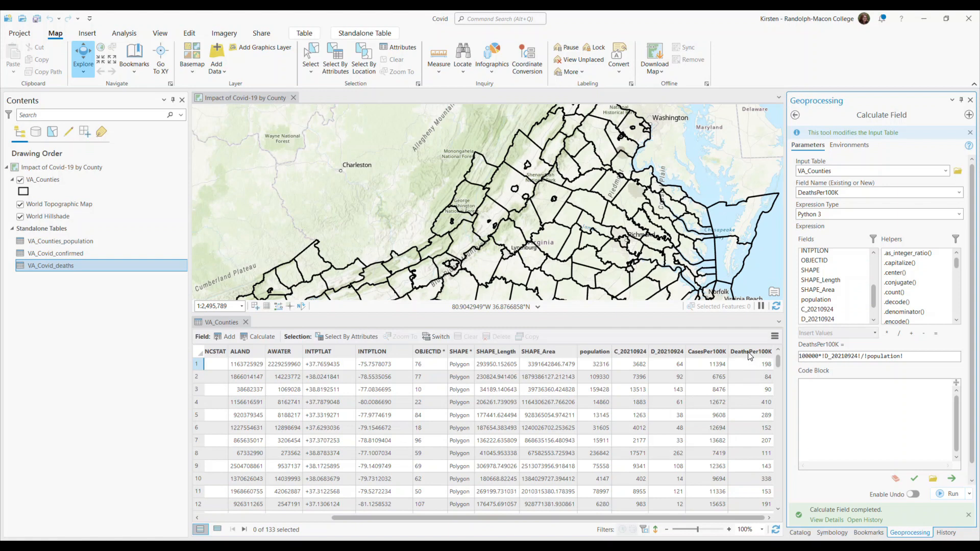
{"action": "left_click", "coordinate": [246, 322]}
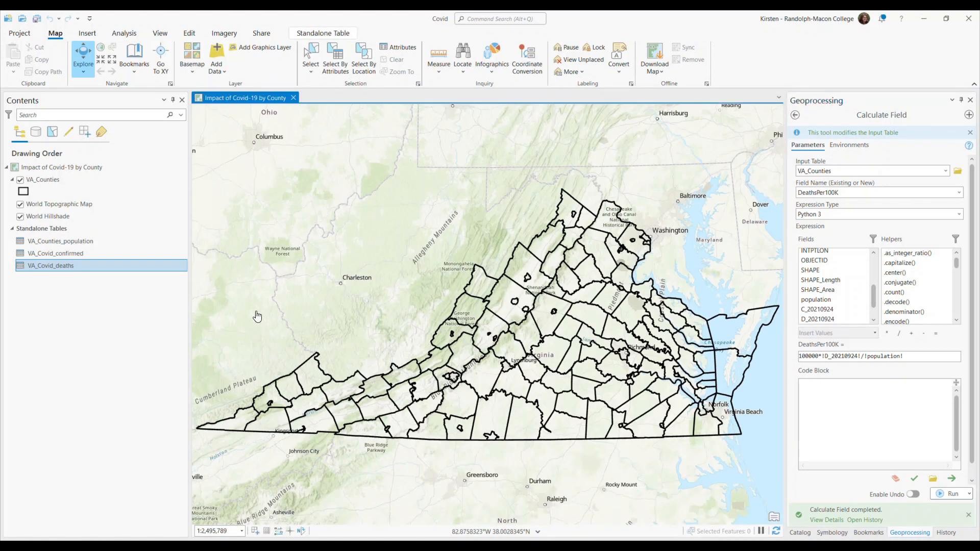
Step: Copy the VA_Counties layer and paste three duplicates of it into the Impact of Covid-19 by County map
{"action": "right_click", "coordinate": [37, 180]}
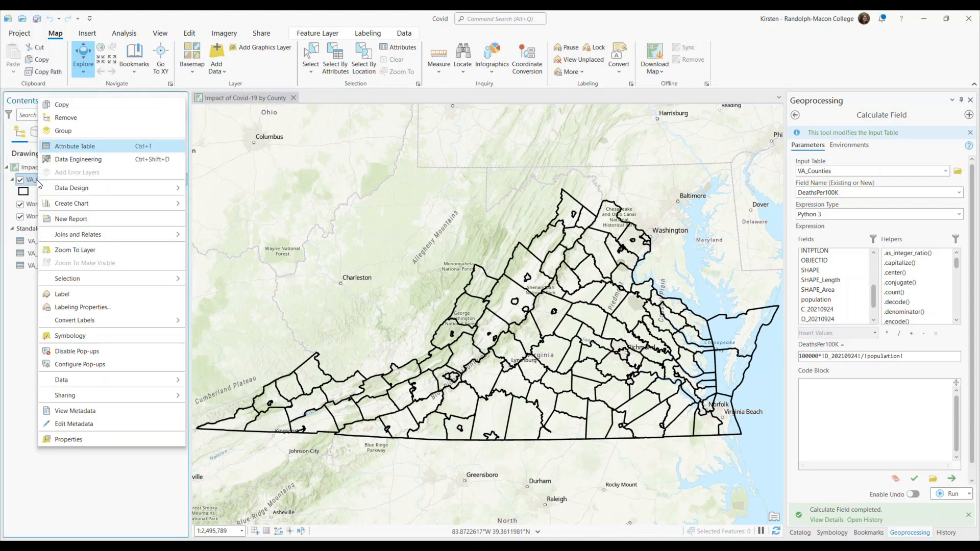
{"action": "left_click", "coordinate": [67, 104]}
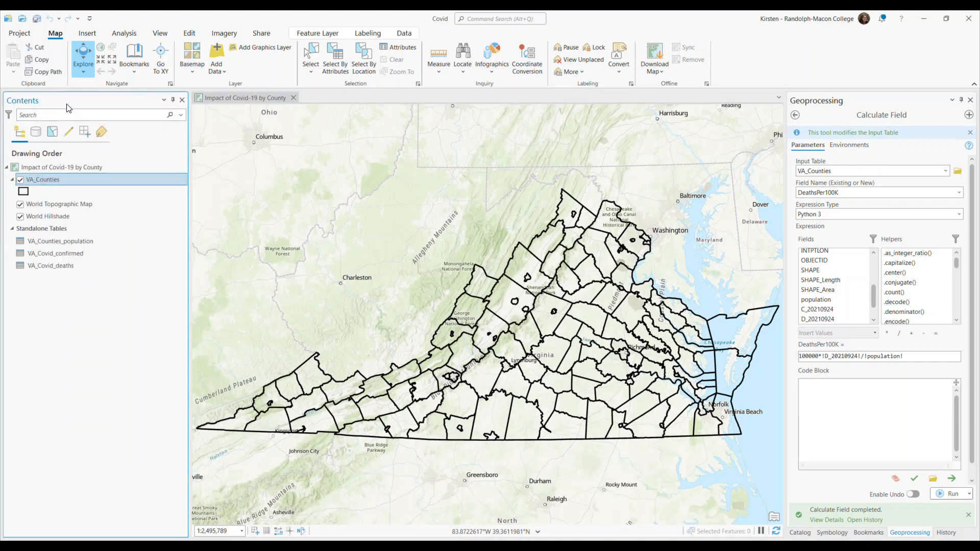
{"action": "left_click", "coordinate": [54, 166]}
{"action": "right_click", "coordinate": [55, 167]}
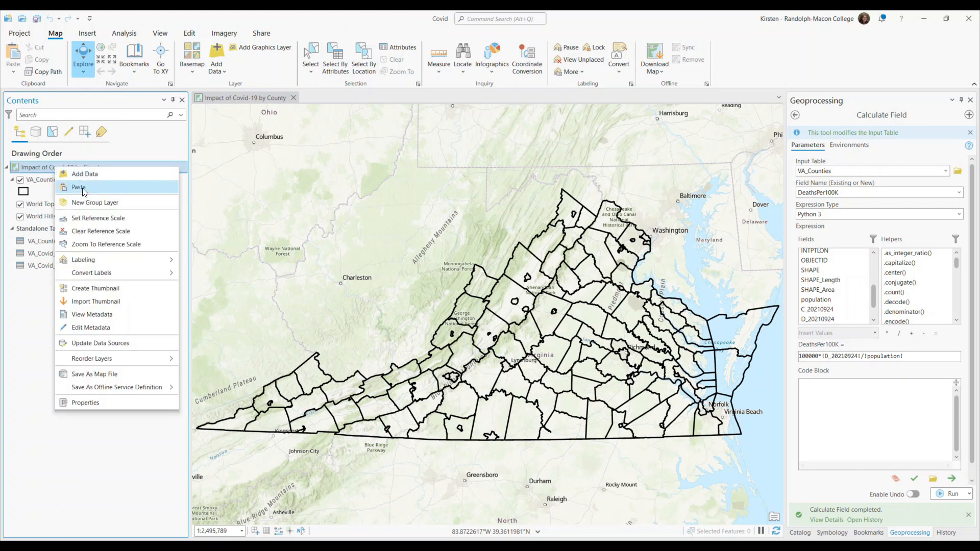
{"action": "left_click", "coordinate": [80, 187]}
{"action": "left_click", "coordinate": [68, 167]}
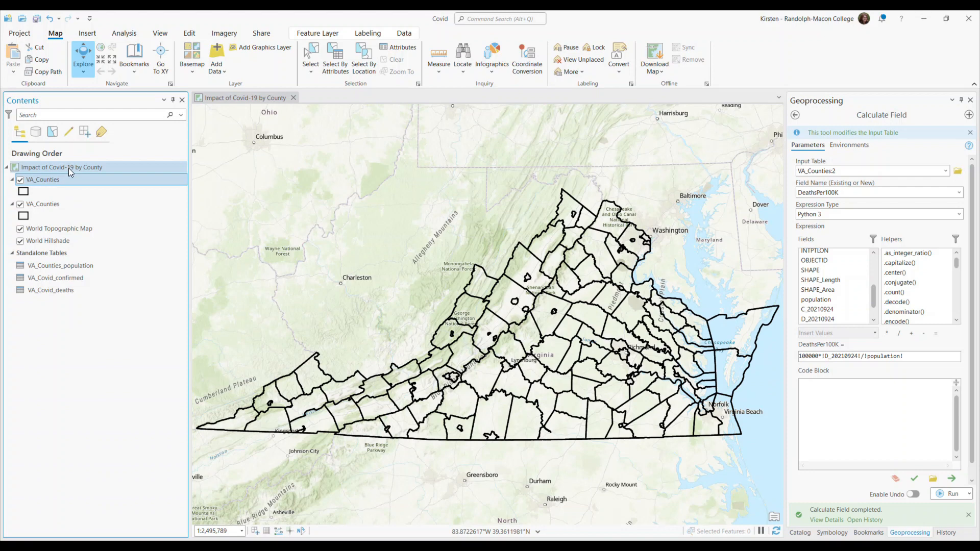
{"action": "right_click", "coordinate": [69, 168]}
{"action": "left_click", "coordinate": [99, 170]}
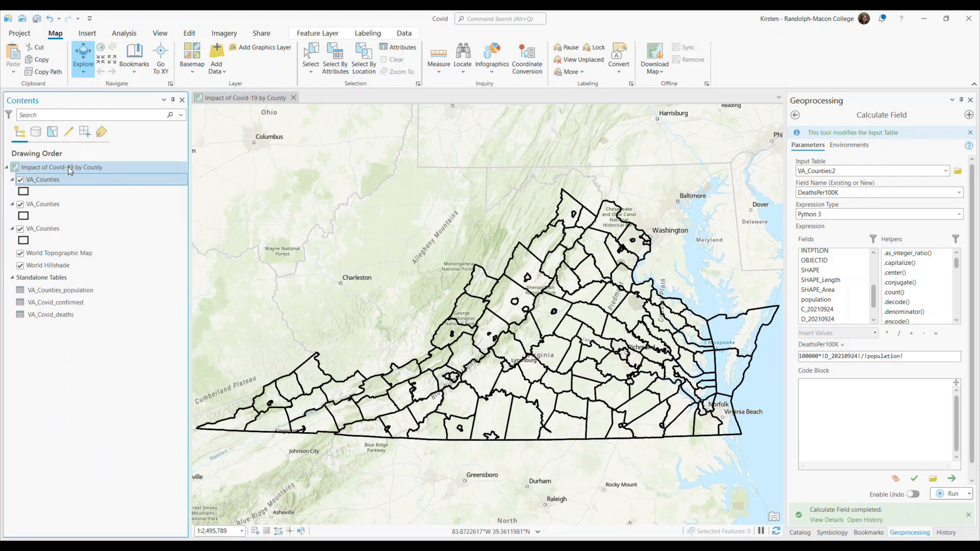
{"action": "right_click", "coordinate": [69, 167]}
{"action": "left_click", "coordinate": [99, 167]}
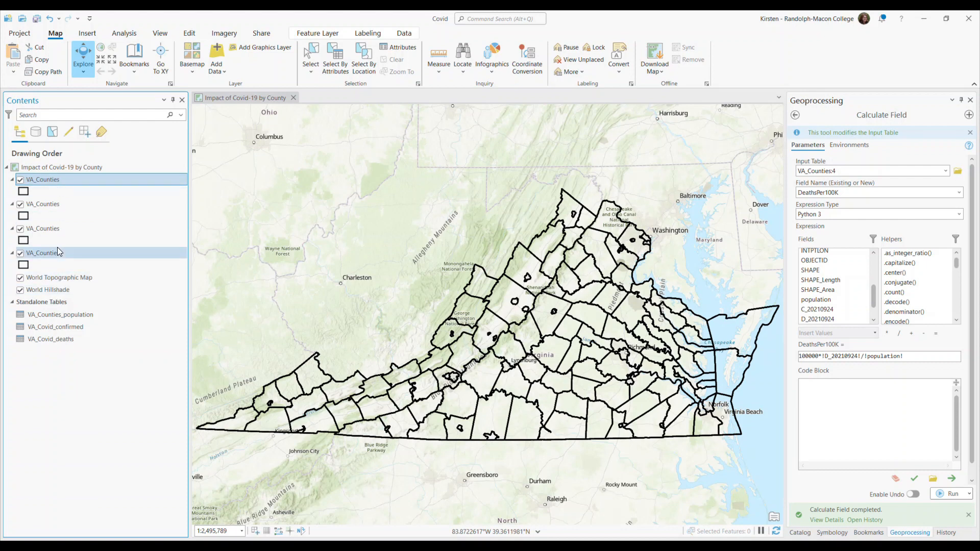
Step: Symbolize the topmost VA_Counties layer with Graduated Colors based on the C_20210924 field
{"action": "right_click", "coordinate": [45, 181]}
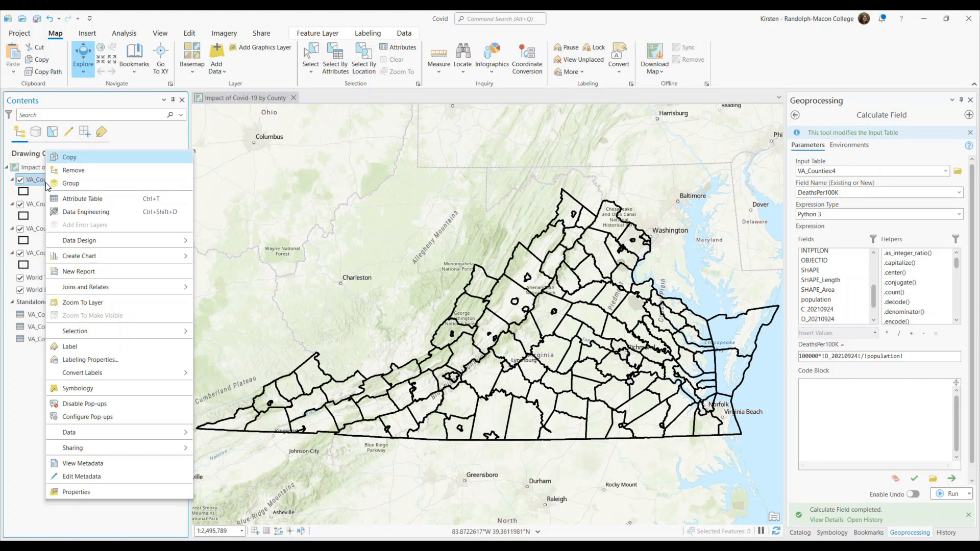
{"action": "left_click", "coordinate": [93, 389]}
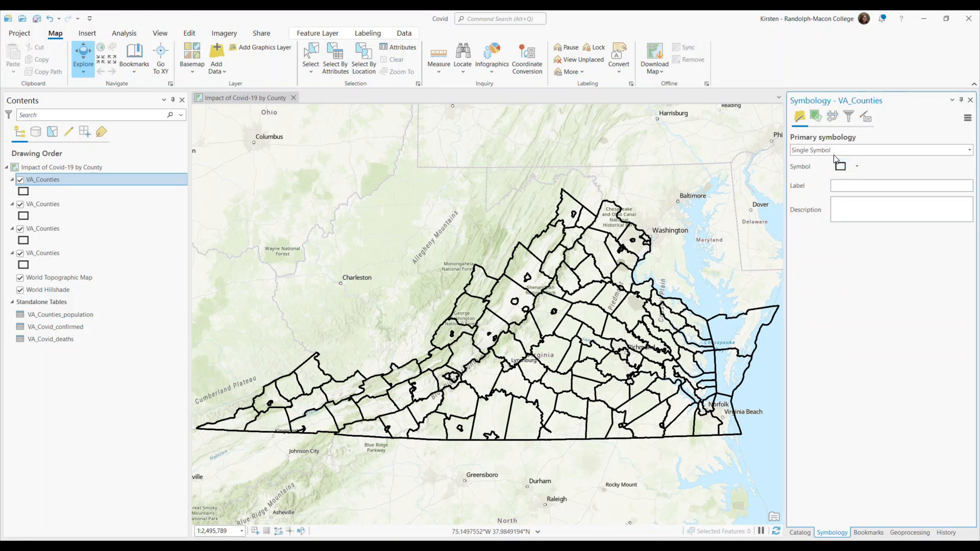
{"action": "left_click", "coordinate": [966, 153]}
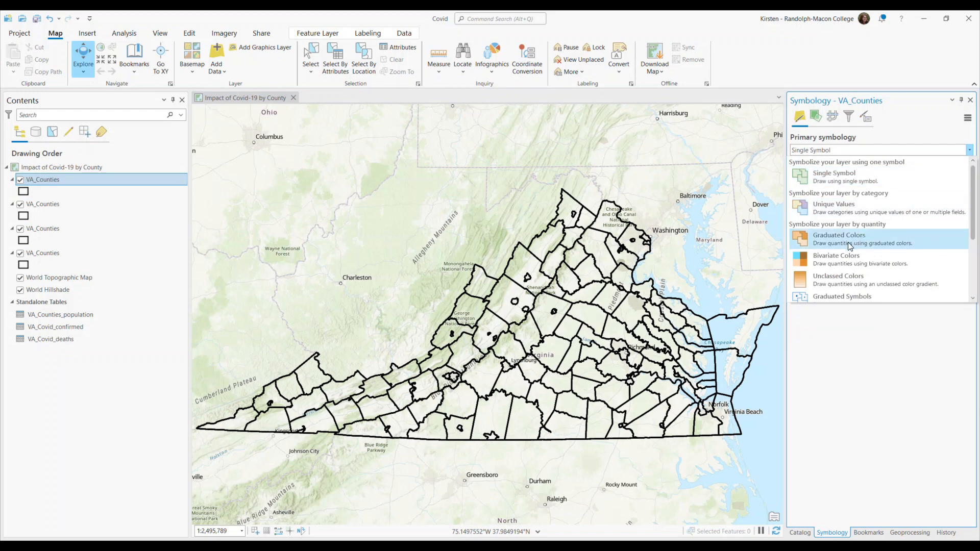
{"action": "left_click", "coordinate": [849, 247]}
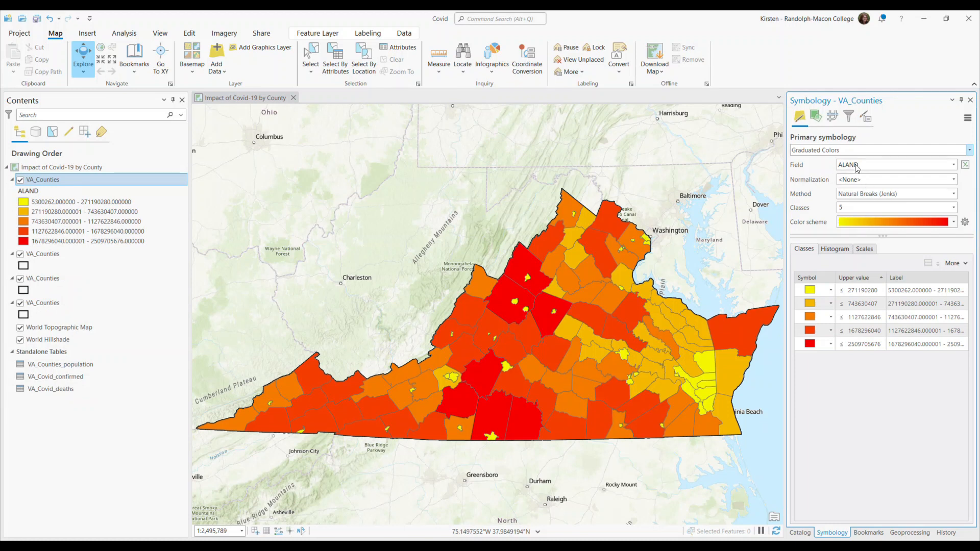
{"action": "left_click", "coordinate": [953, 165]}
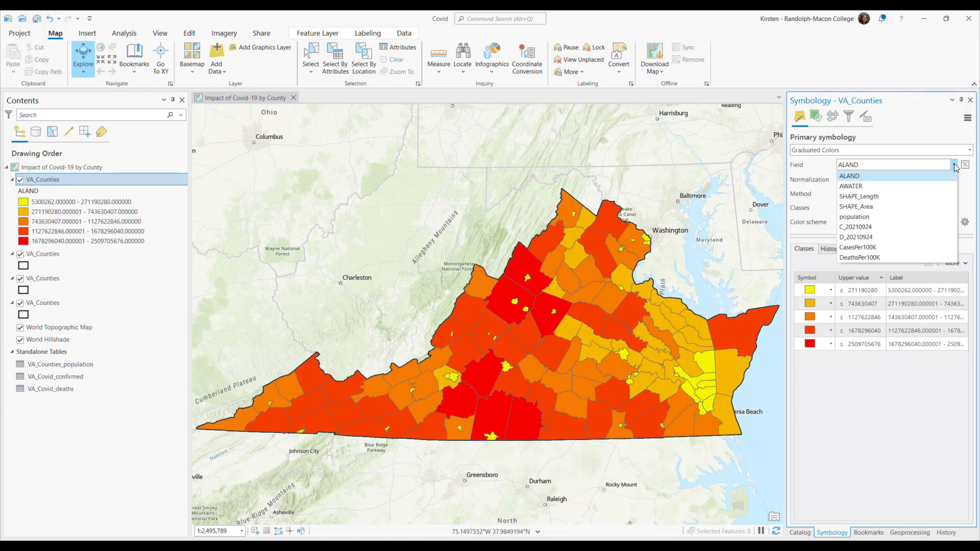
{"action": "left_click", "coordinate": [849, 227]}
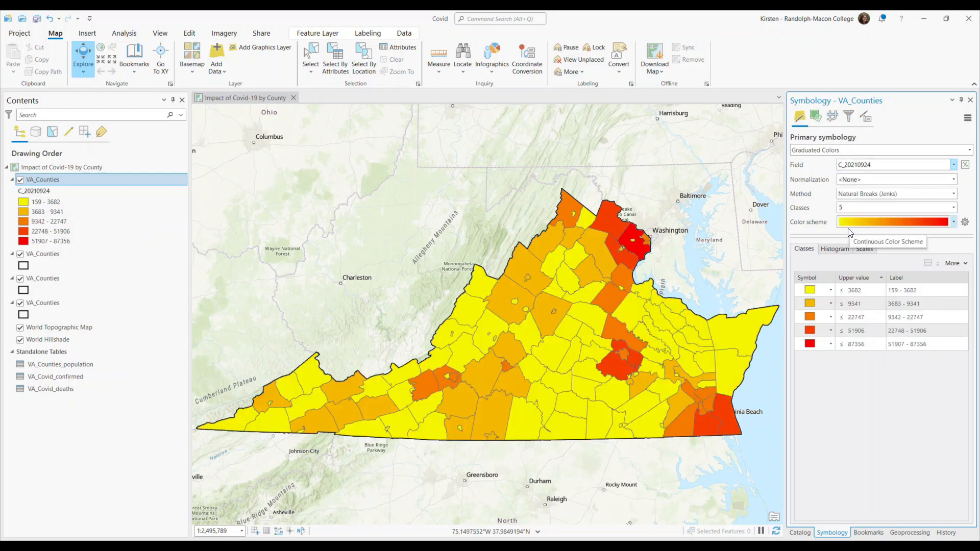
Step: Apply the Blue-Purple (5 Classes) color scheme to the topmost VA_Counties layer
{"action": "left_click", "coordinate": [953, 222]}
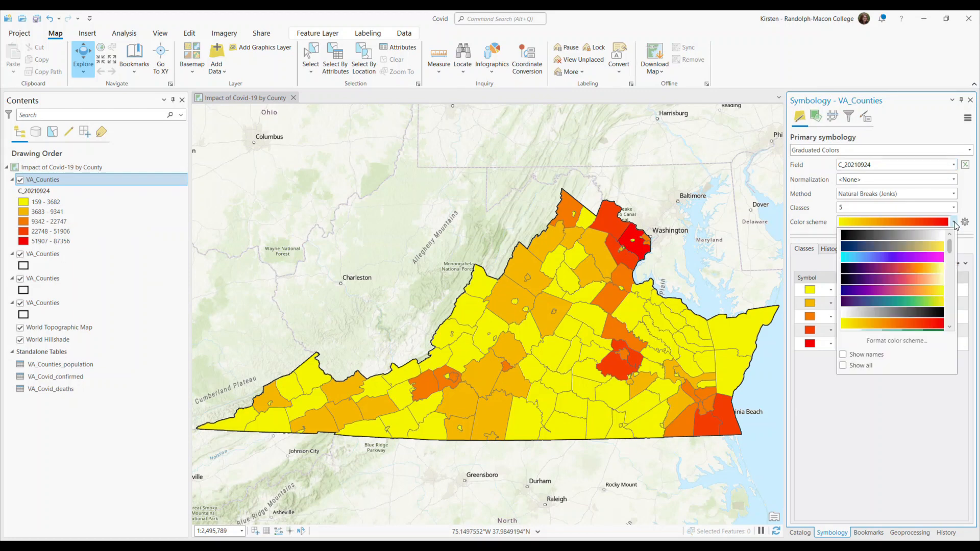
{"action": "scroll", "coordinate": [931, 283], "scroll_direction": "down", "scroll_amount": 3}
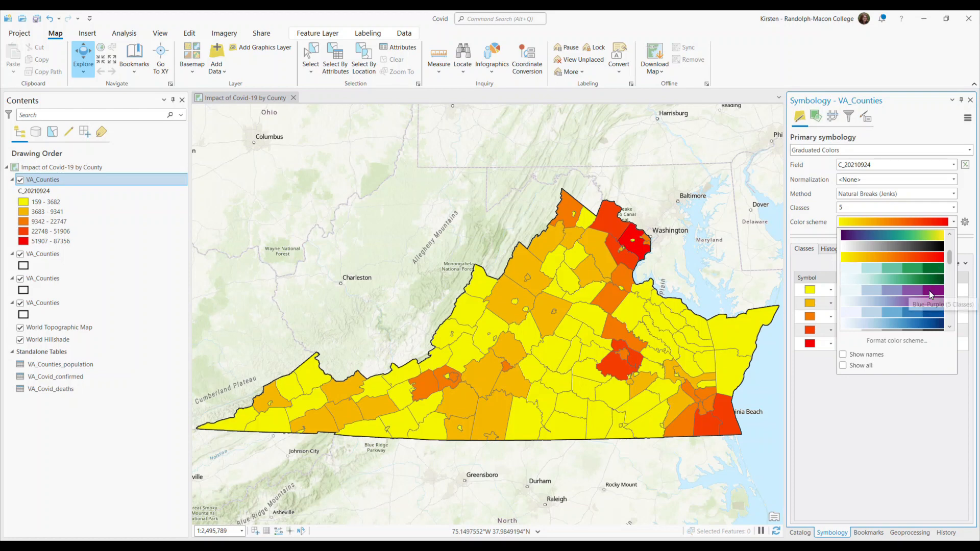
{"action": "left_click", "coordinate": [929, 290]}
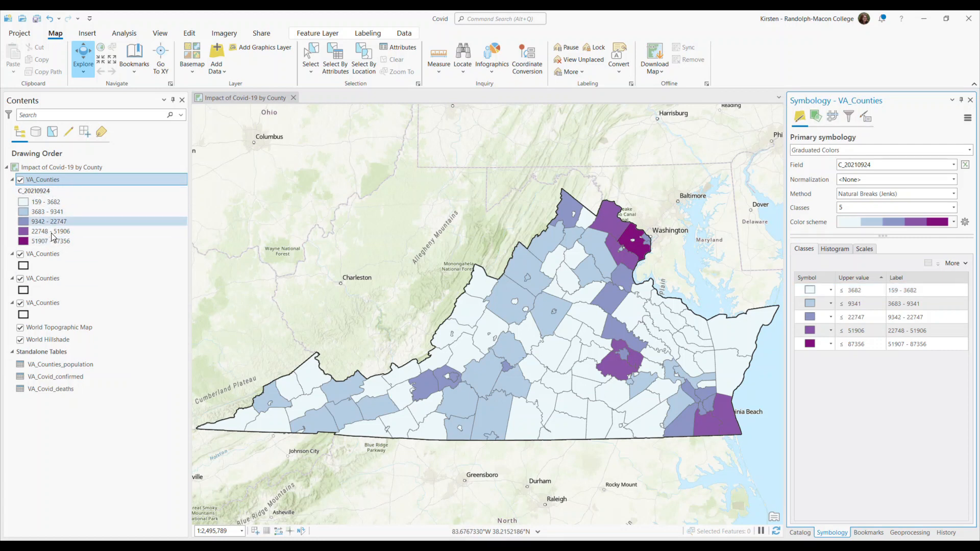
Step: Rename the topmost VA_Counties layer as Cumulative Covid Cases
{"action": "left_click", "coordinate": [46, 179]}
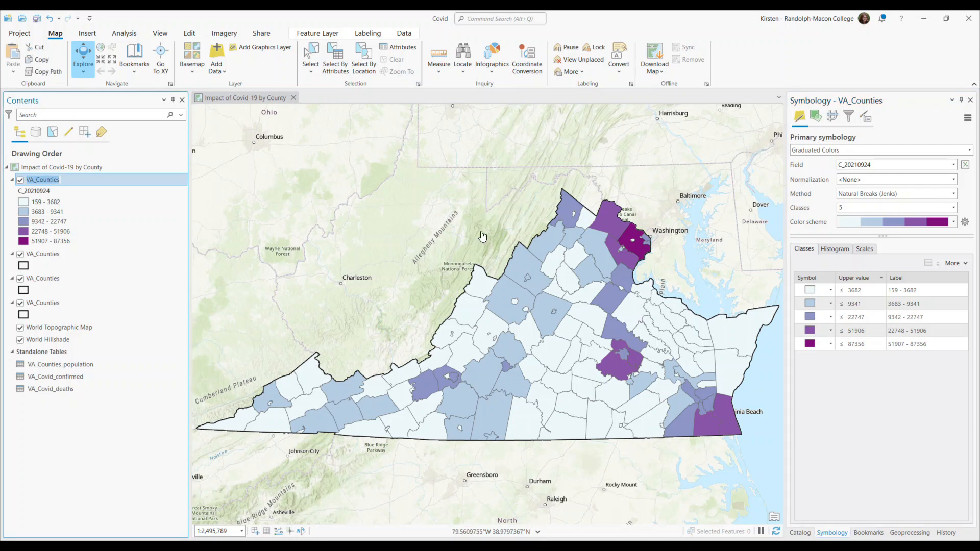
{"action": "type", "text": "Co"}
{"action": "key", "text": "BackSpace"}
{"action": "type", "text": "umulative Covid Cases"}
{"action": "key", "text": "Return"}
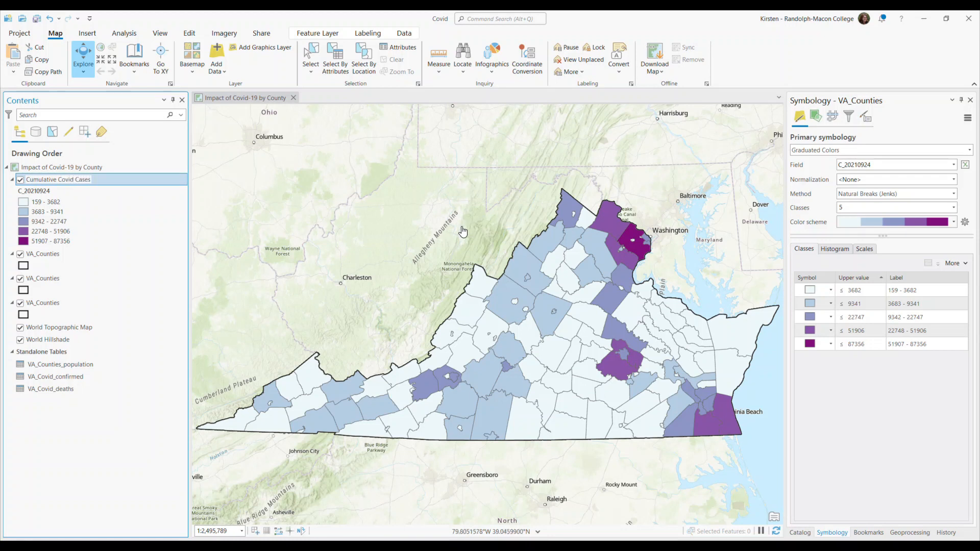
Step: Change the Cumulative Covid Cases layer's legend heading to September 24, 2021 and hide the layer
{"action": "left_click", "coordinate": [32, 190]}
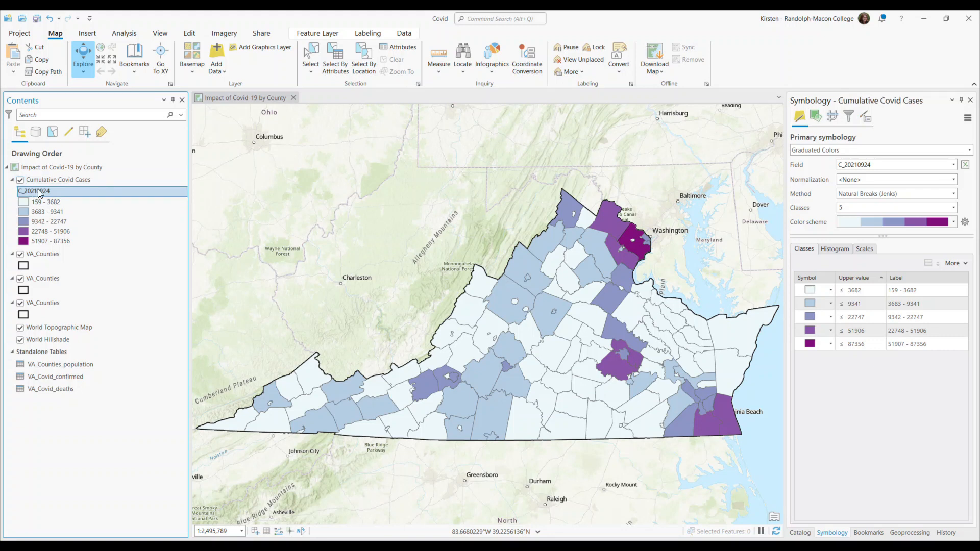
{"action": "left_click", "coordinate": [37, 189]}
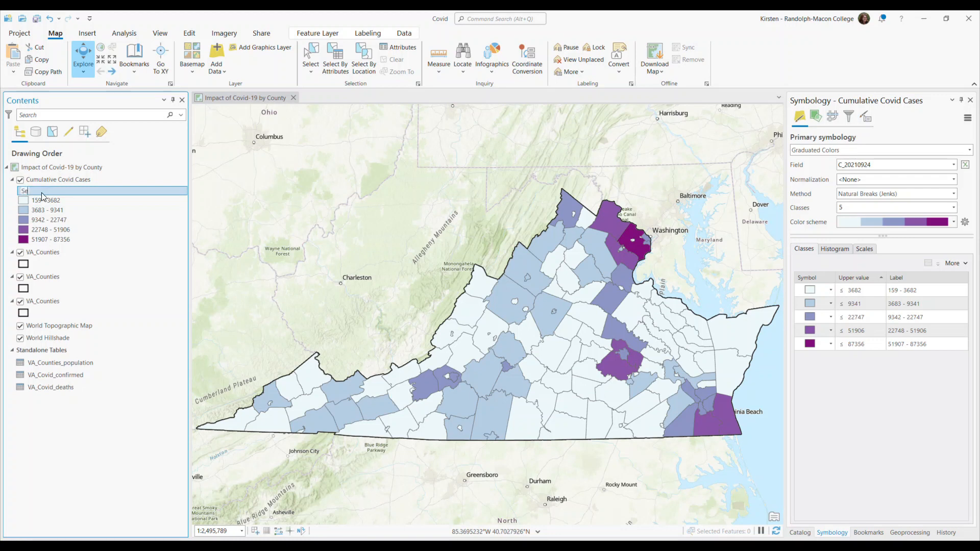
{"action": "type", "text": "September 24, 2021"}
{"action": "left_click", "coordinate": [50, 180]}
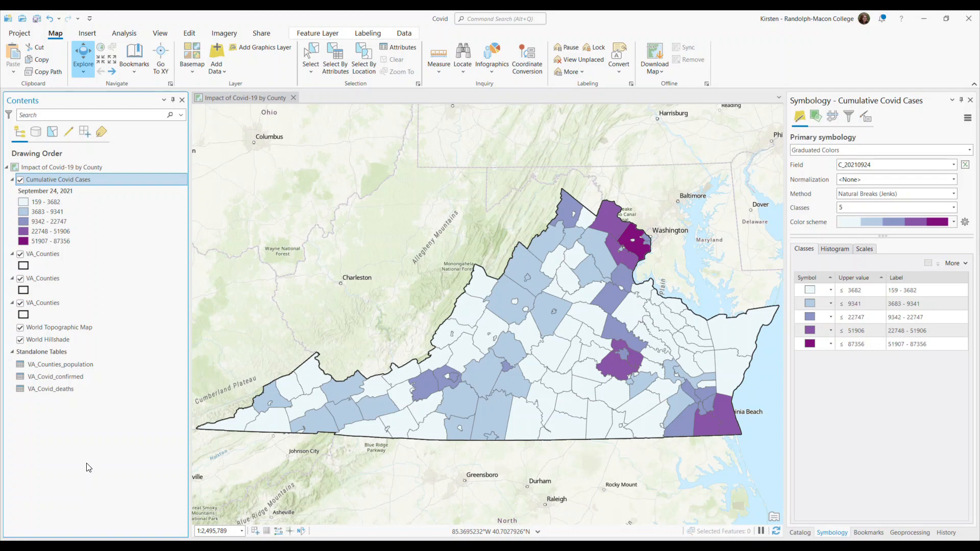
{"action": "left_click", "coordinate": [20, 180]}
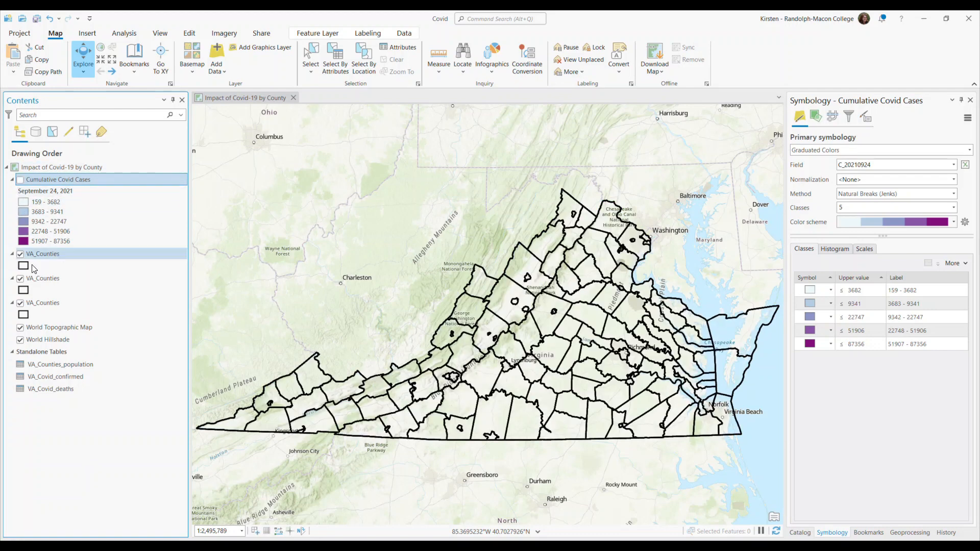
Step: Symbolize the VA_Counties layer directly below Cumulative Covid Cases with Graduated Colors based on the D_20210924 field
{"action": "left_click", "coordinate": [43, 254]}
{"action": "left_click", "coordinate": [969, 150]}
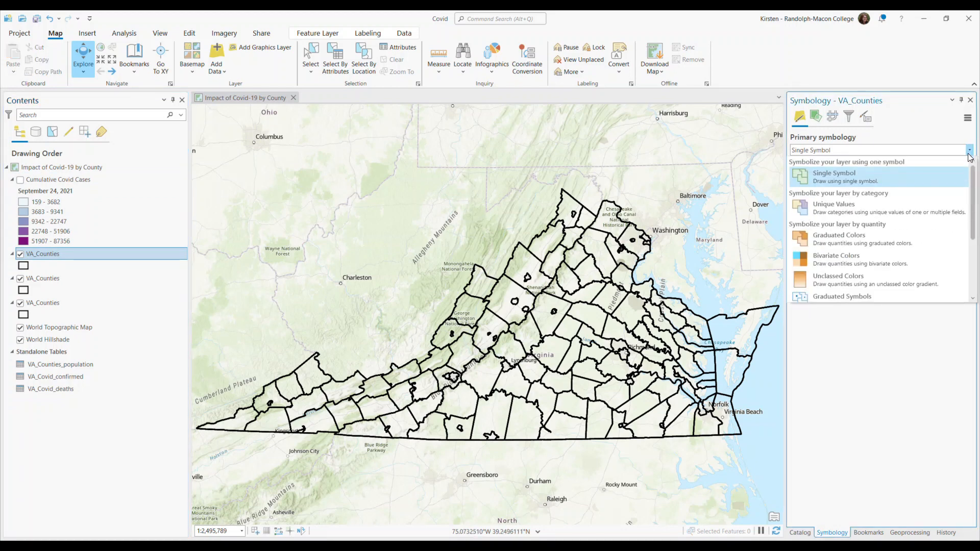
{"action": "left_click", "coordinate": [834, 236]}
{"action": "left_click", "coordinate": [953, 165]}
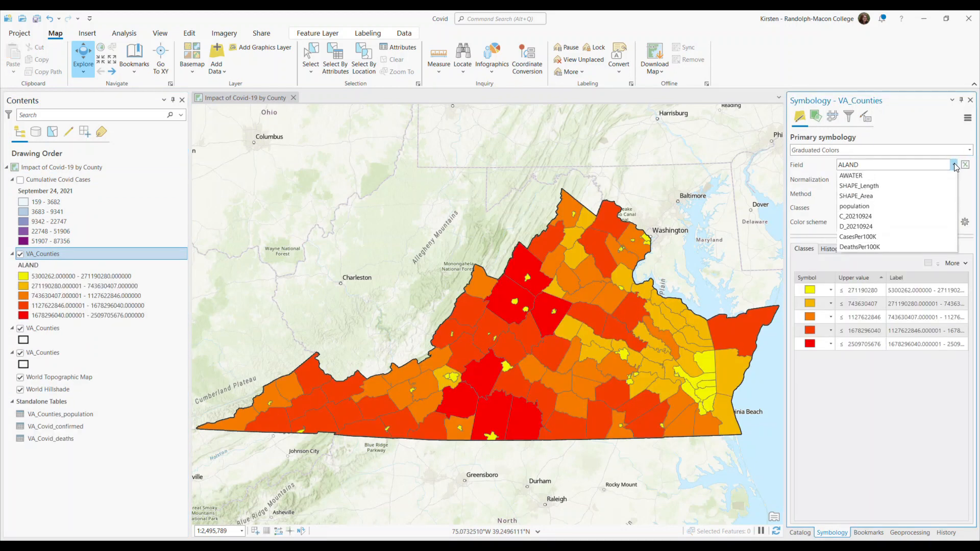
{"action": "left_click", "coordinate": [876, 238]}
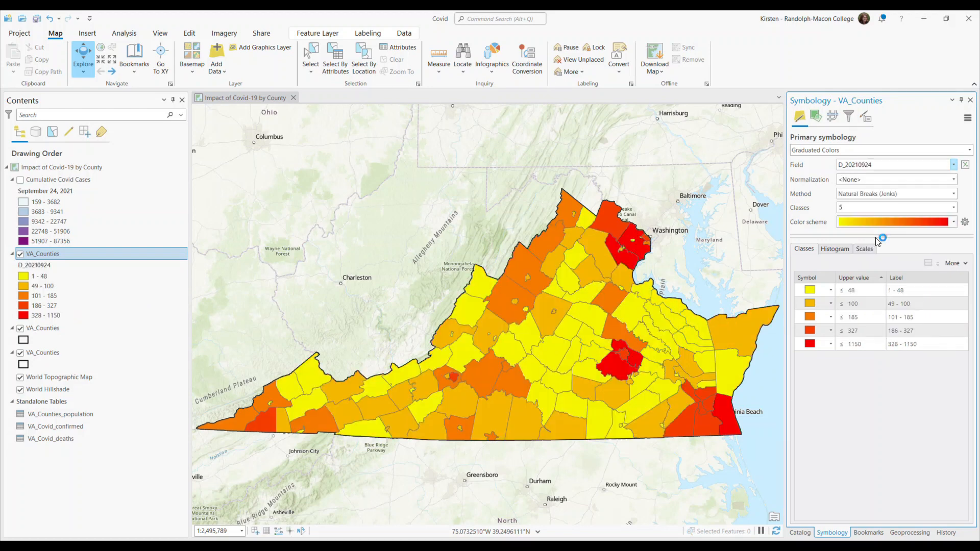
Step: Apply the five-class pale blue to dark green color scheme to the VA_Counties layer showing D_20210924
{"action": "left_click", "coordinate": [954, 222]}
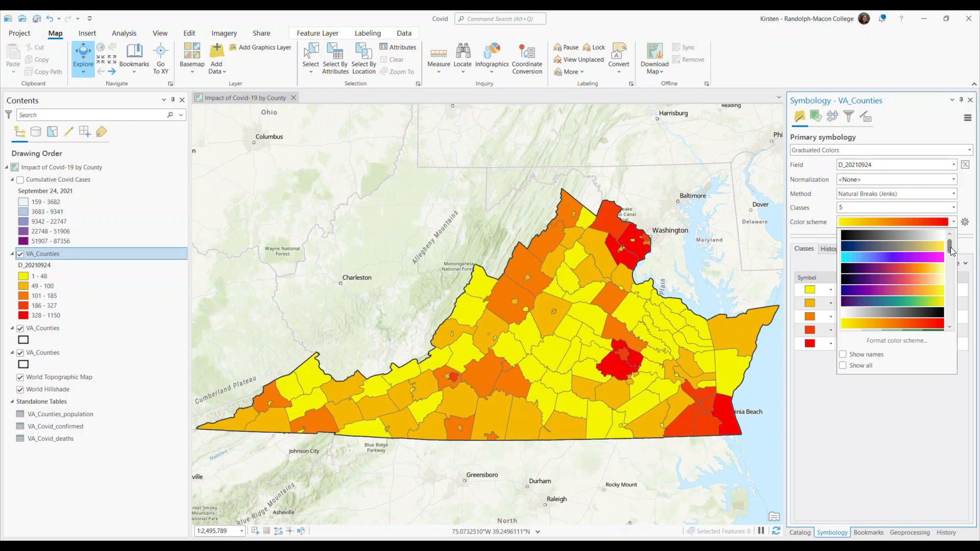
{"action": "scroll", "coordinate": [951, 257], "scroll_direction": "down", "scroll_amount": 2}
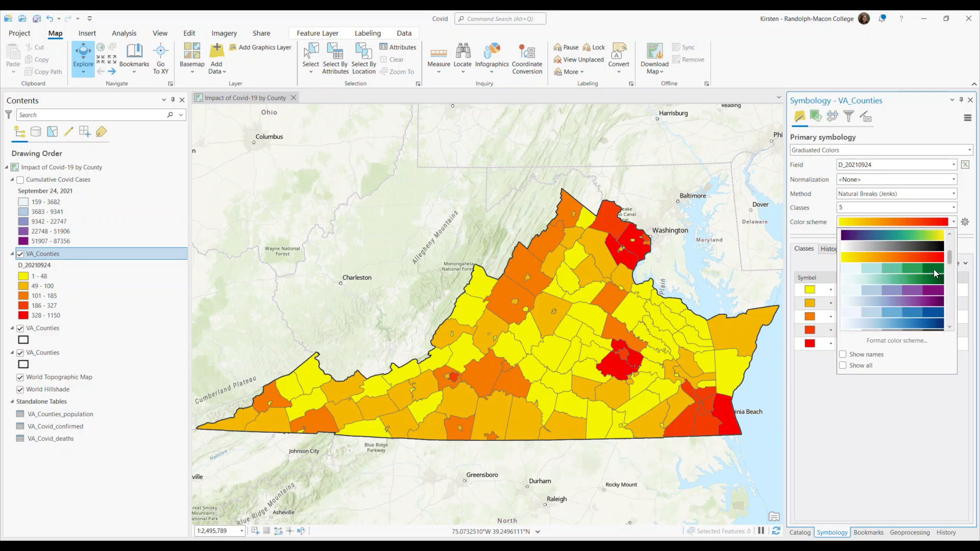
{"action": "left_click", "coordinate": [933, 268]}
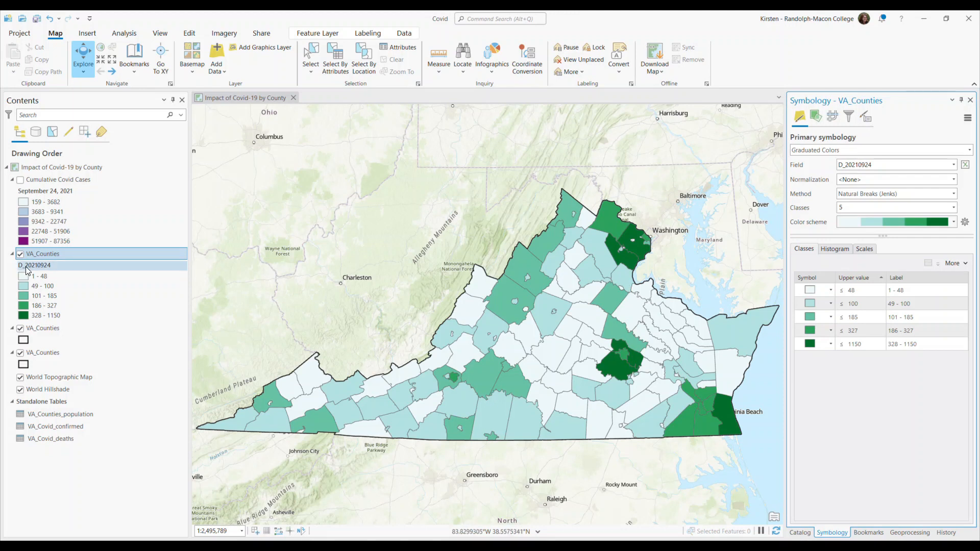
Step: Rename the green VA_Counties layer as Cumulative Covid Deaths and set its legend heading to September 24, 2021
{"action": "left_click", "coordinate": [57, 254]}
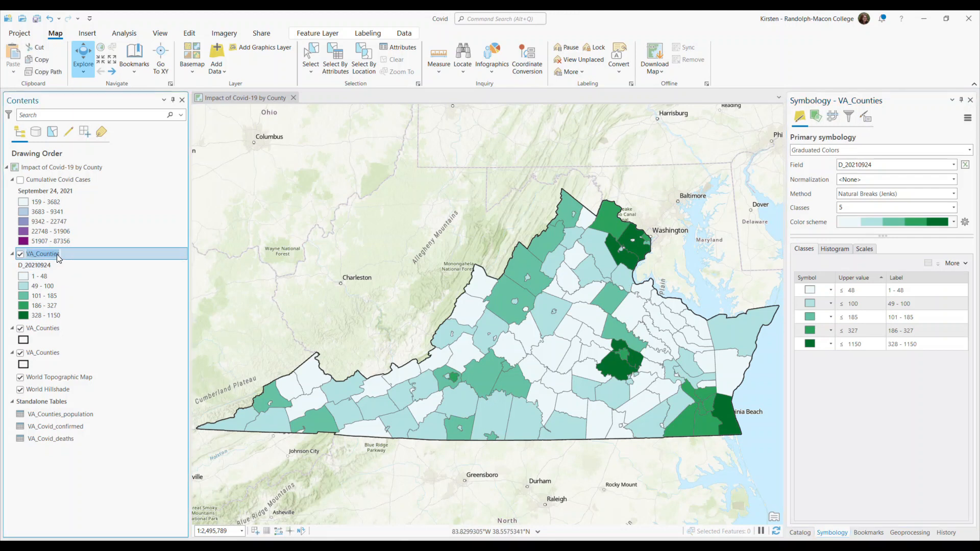
{"action": "type", "text": "Cumulative Covid Deaths"}
{"action": "left_click", "coordinate": [40, 265]}
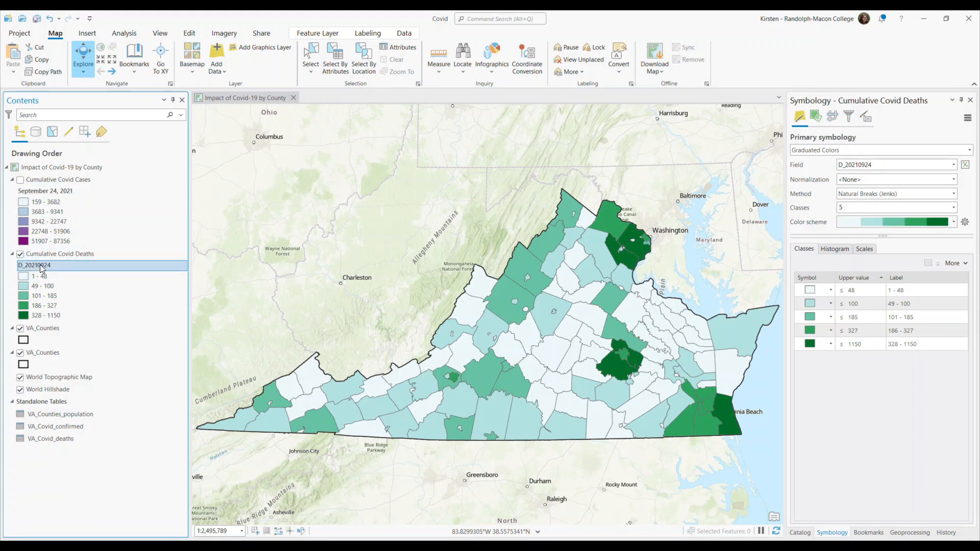
{"action": "left_click", "coordinate": [40, 266]}
{"action": "type", "text": "Se"}
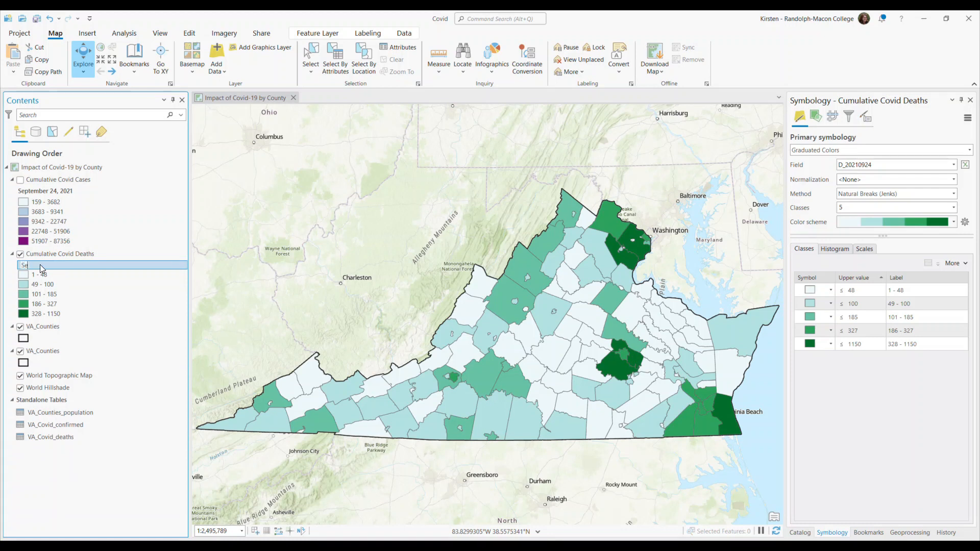
{"action": "type", "text": "ptember 24, 2021"}
Step: Compare the cumulative cases and deaths maps by toggling the cases layer's visibility, and leave both layers hidden
{"action": "left_click", "coordinate": [20, 180]}
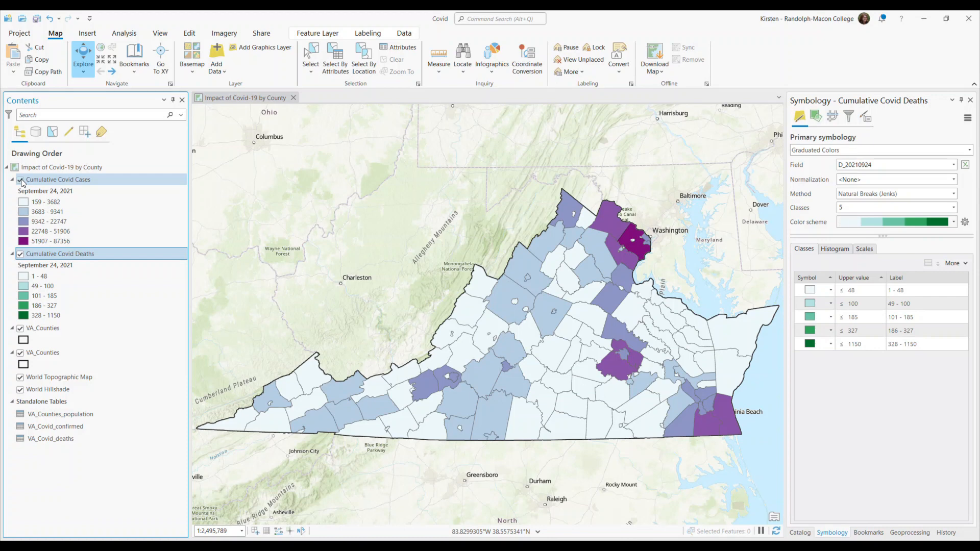
{"action": "left_click", "coordinate": [21, 180]}
{"action": "left_click", "coordinate": [20, 180]}
{"action": "left_click", "coordinate": [21, 180]}
{"action": "left_click", "coordinate": [20, 253]}
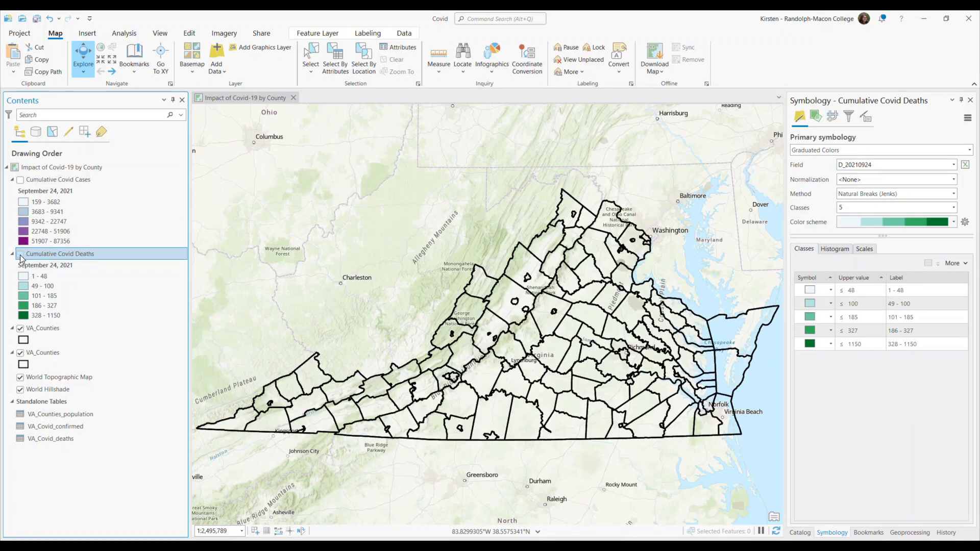
Step: Symbolize the VA_Counties layer directly below Cumulative Covid Deaths with Graduated Colors based on the CasesPer100K field
{"action": "left_click", "coordinate": [47, 330]}
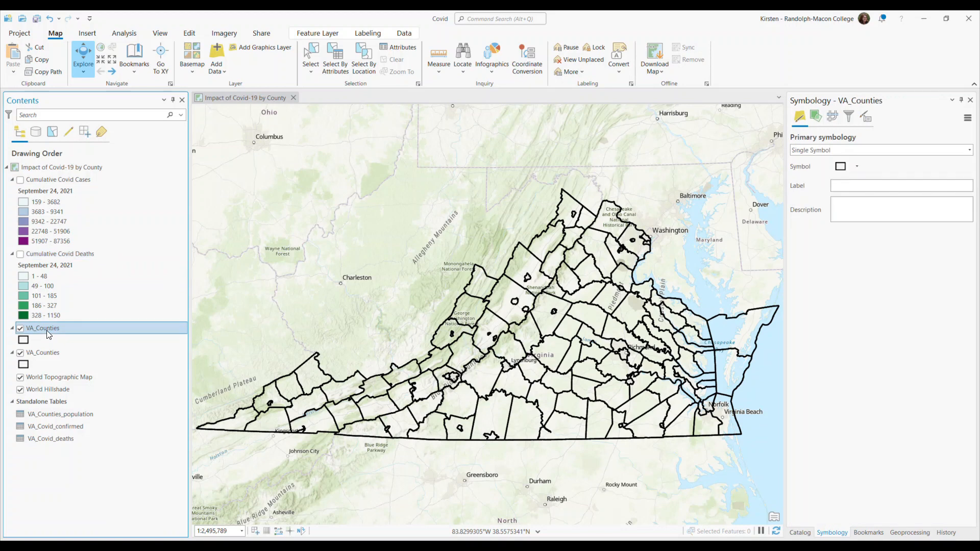
{"action": "left_click", "coordinate": [969, 150]}
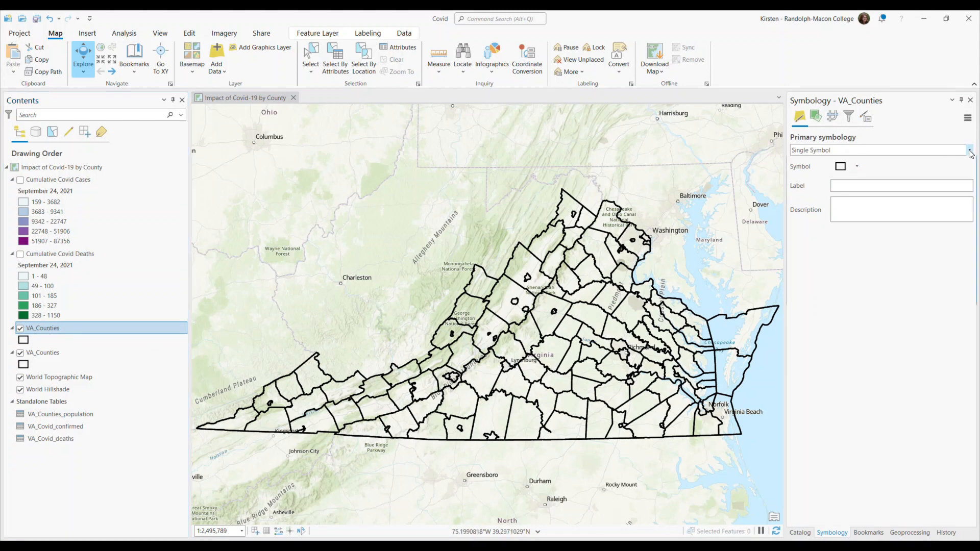
{"action": "left_click", "coordinate": [893, 240]}
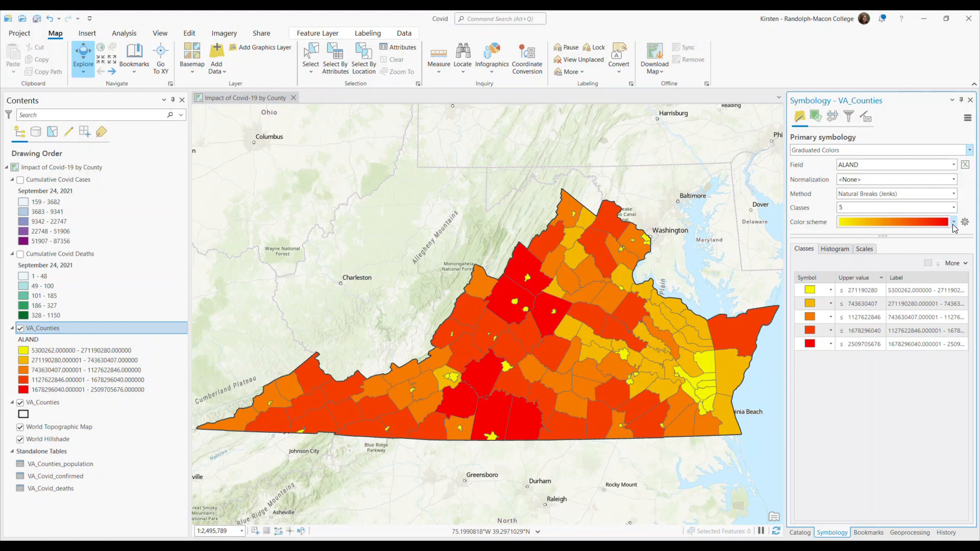
{"action": "left_click", "coordinate": [953, 164]}
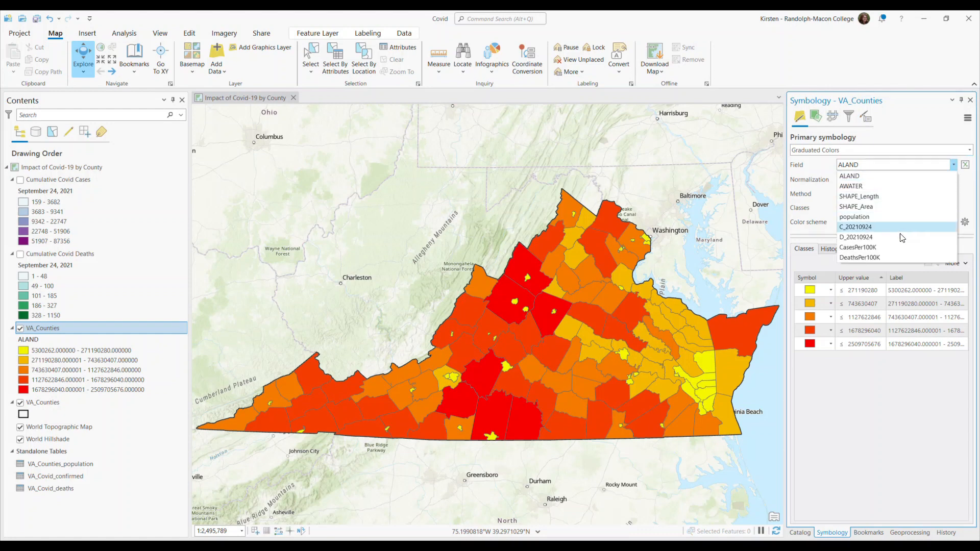
{"action": "left_click", "coordinate": [869, 250]}
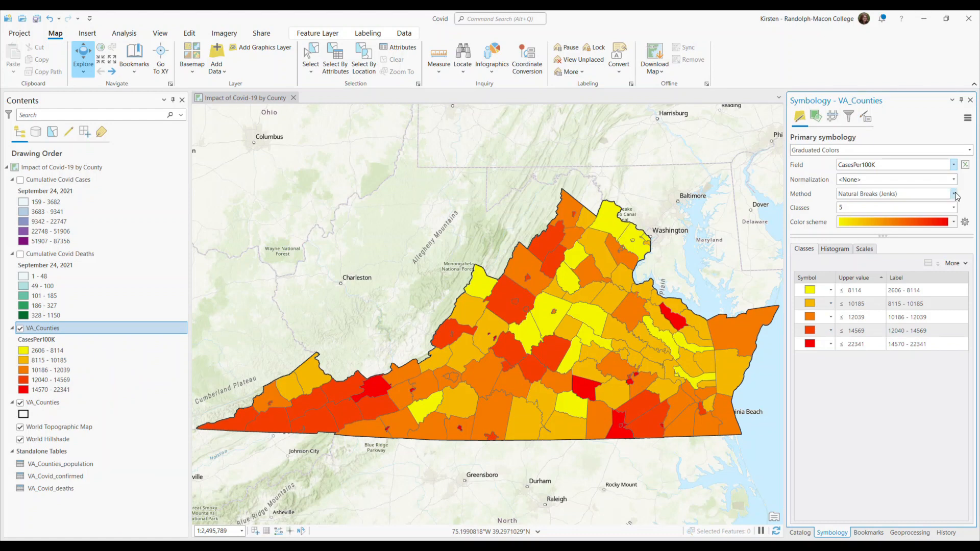
Step: Apply the five-class pale to dark blue color scheme to the VA_Counties layer showing CasesPer100K
{"action": "left_click", "coordinate": [953, 222]}
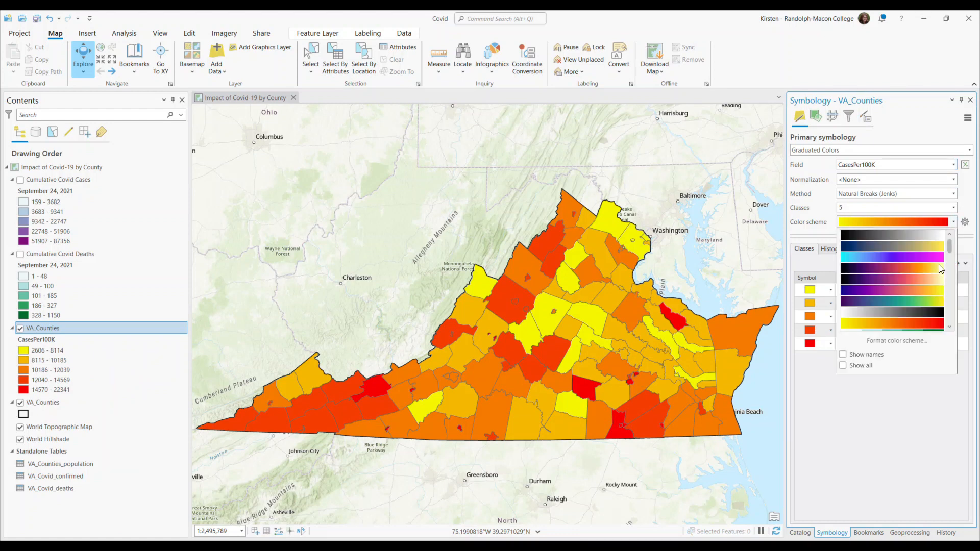
{"action": "scroll", "coordinate": [940, 269], "scroll_direction": "down", "scroll_amount": 3}
{"action": "left_click", "coordinate": [941, 279]}
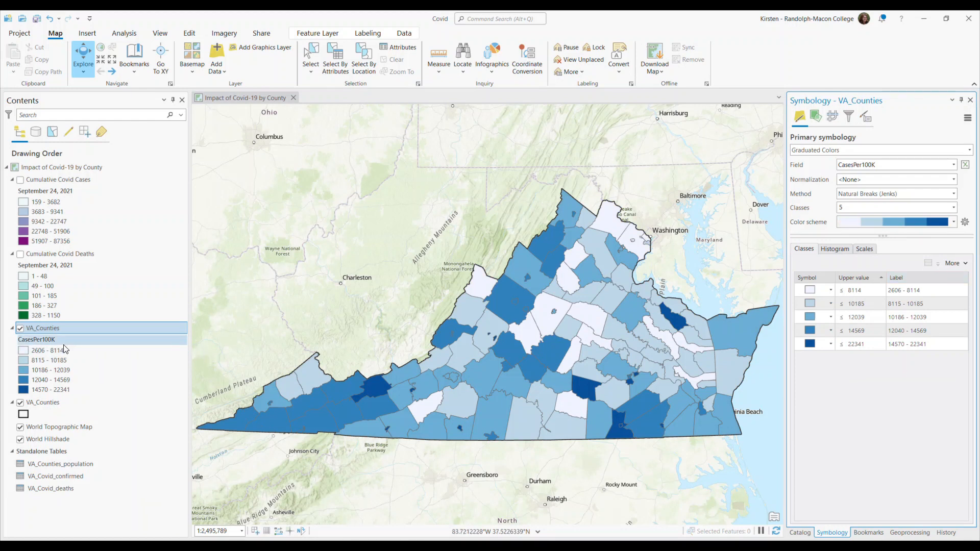
Step: Rename the blue VA_Counties layer as Covid Cases per 100K and set its legend heading to September 24, 2021
{"action": "left_click", "coordinate": [51, 328]}
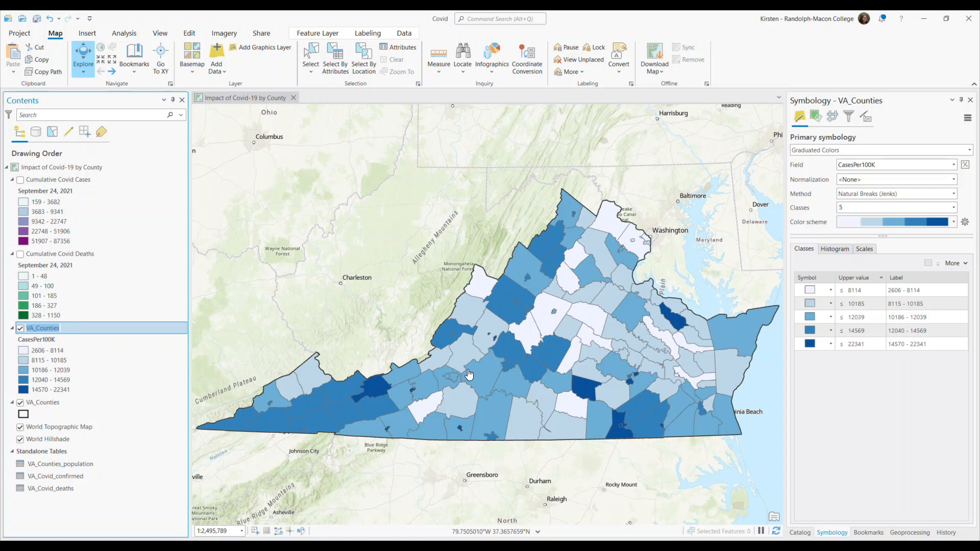
{"action": "type", "text": "Covid Cases per 100K"}
{"action": "left_click", "coordinate": [53, 340]}
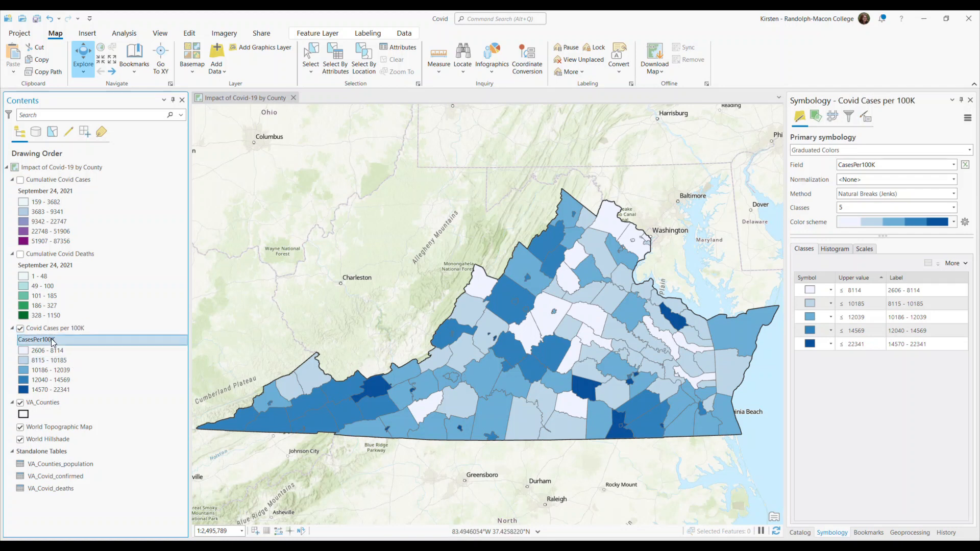
{"action": "left_click", "coordinate": [40, 343]}
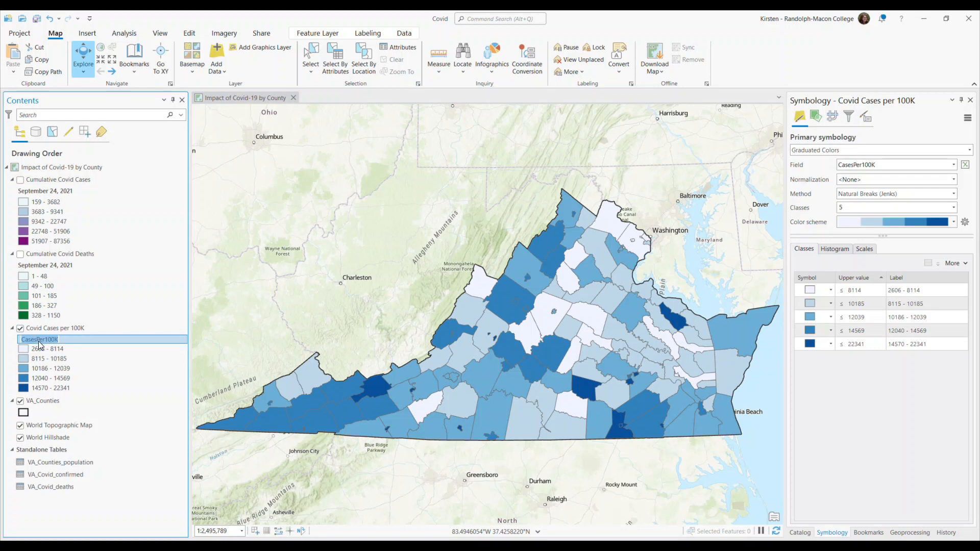
{"action": "type", "text": "September 24, 2021"}
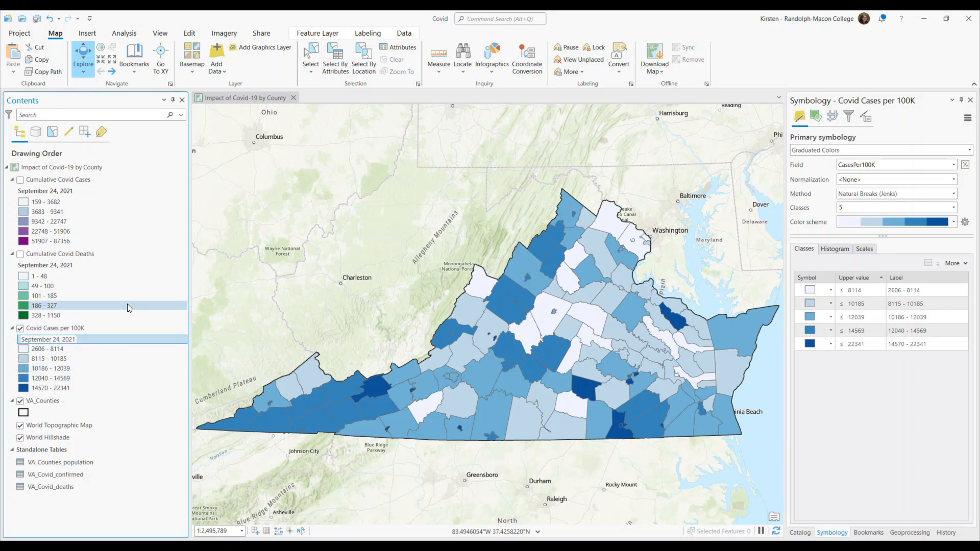
{"action": "left_click", "coordinate": [96, 329]}
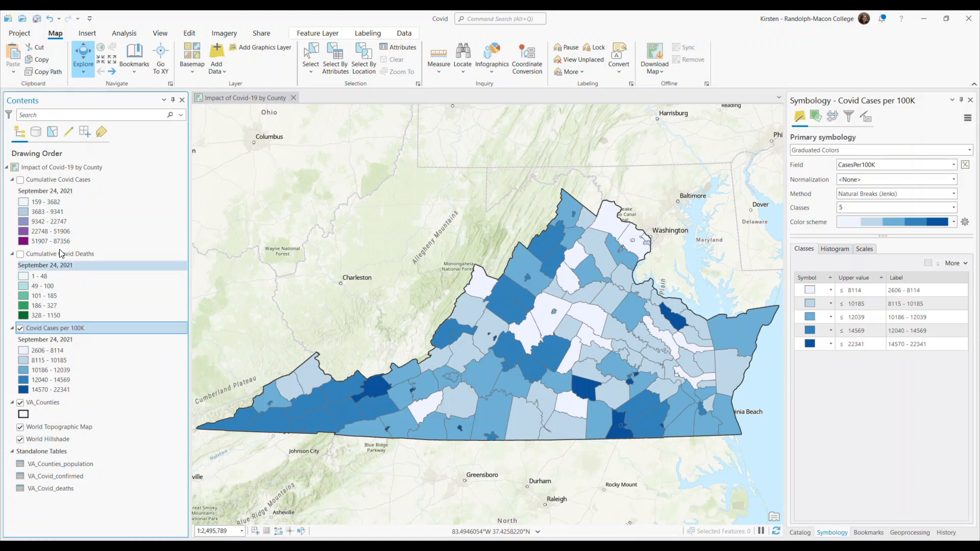
Step: Compare Cumulative Covid Cases with Covid Cases per 100K by toggling the cumulative layer, and leave both layers hidden
{"action": "left_click", "coordinate": [20, 180]}
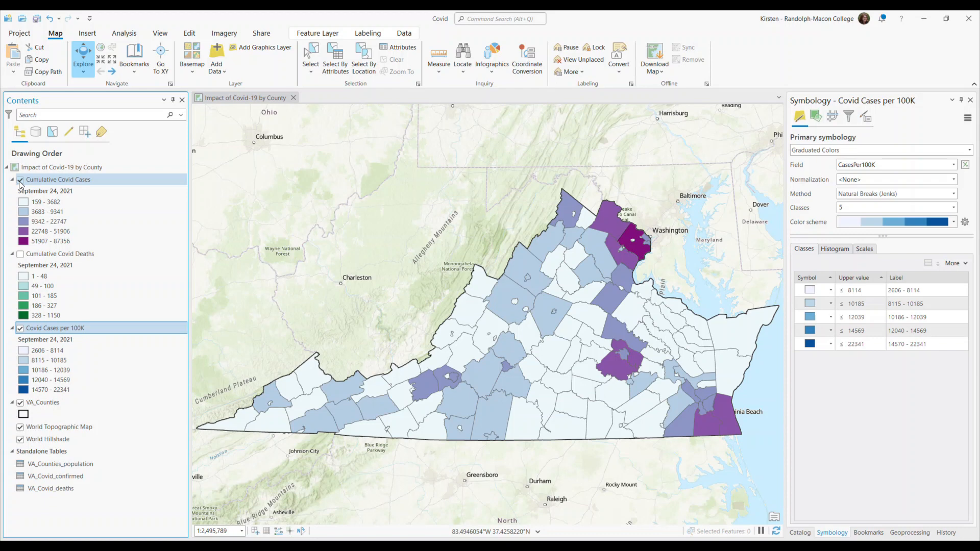
{"action": "left_click", "coordinate": [20, 180]}
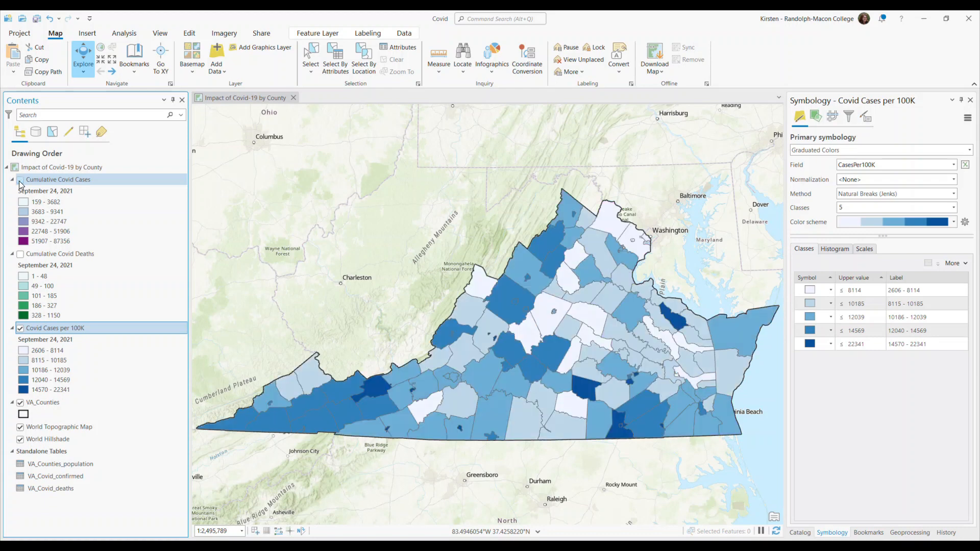
{"action": "left_click", "coordinate": [20, 180]}
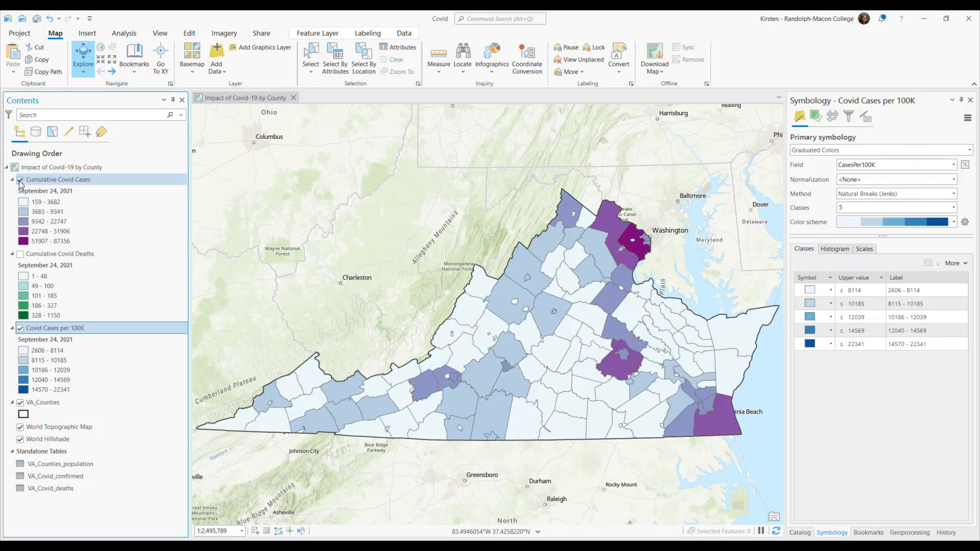
{"action": "left_click", "coordinate": [19, 180]}
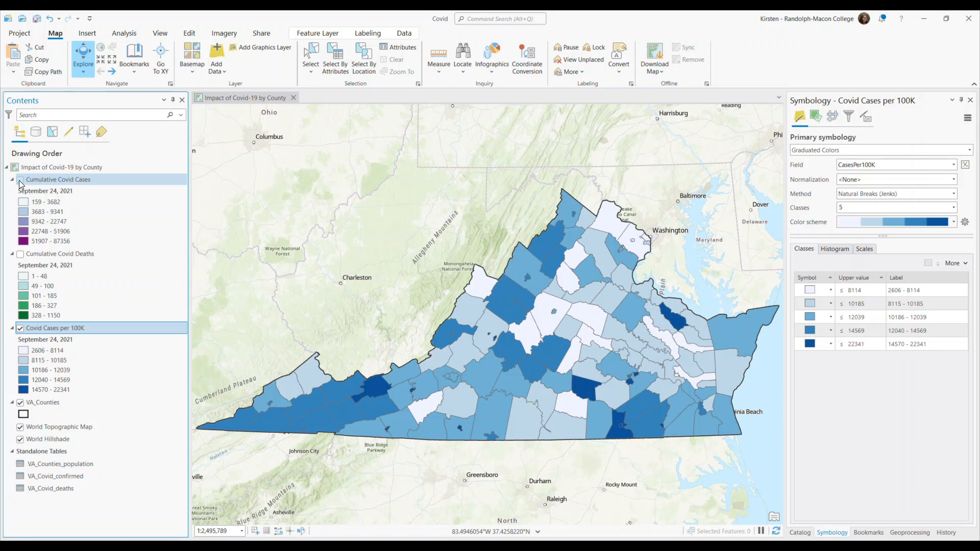
{"action": "left_click", "coordinate": [19, 329]}
Step: Symbolize the remaining VA_Counties layer with Graduated Colors on the DeathsPer100K field, using the five-class cream to dark red color scheme
{"action": "left_click", "coordinate": [47, 401]}
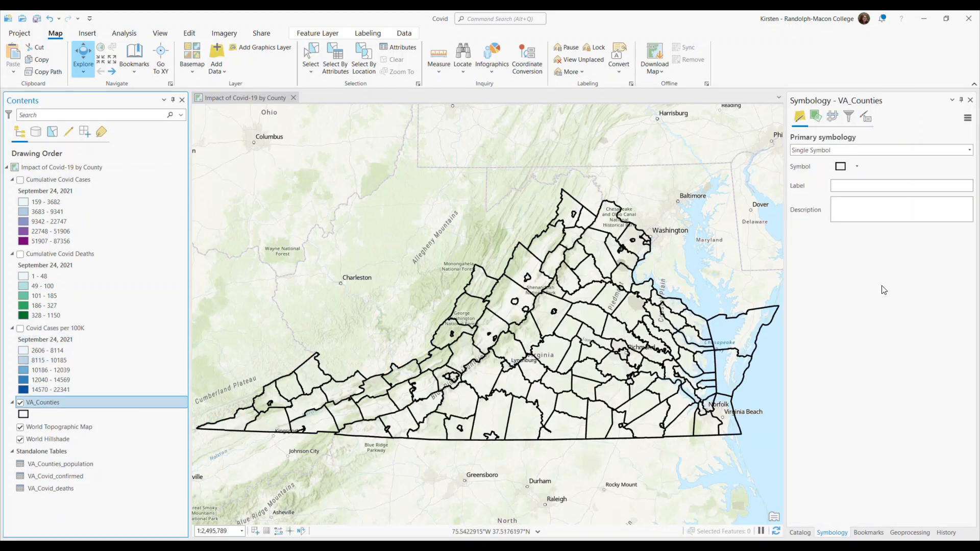
{"action": "left_click", "coordinate": [969, 150]}
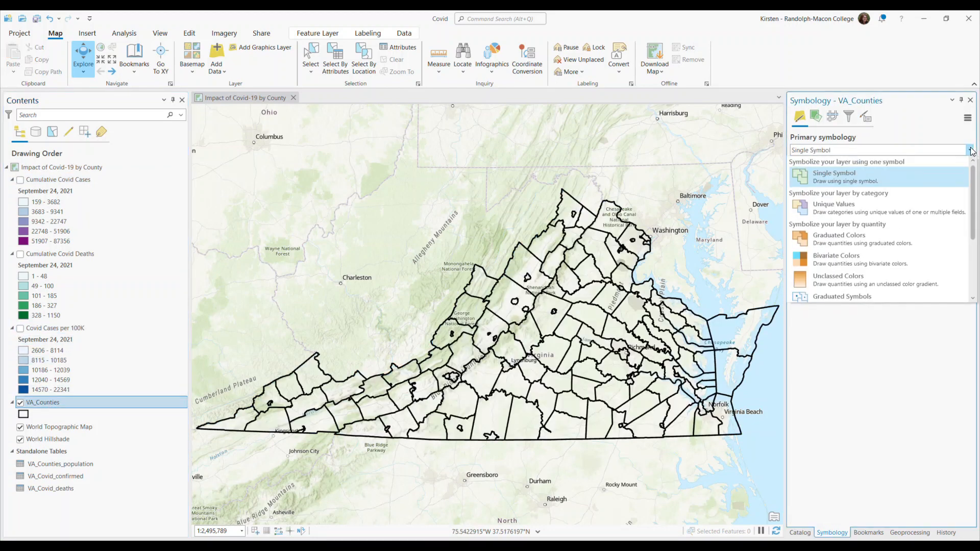
{"action": "left_click", "coordinate": [899, 235]}
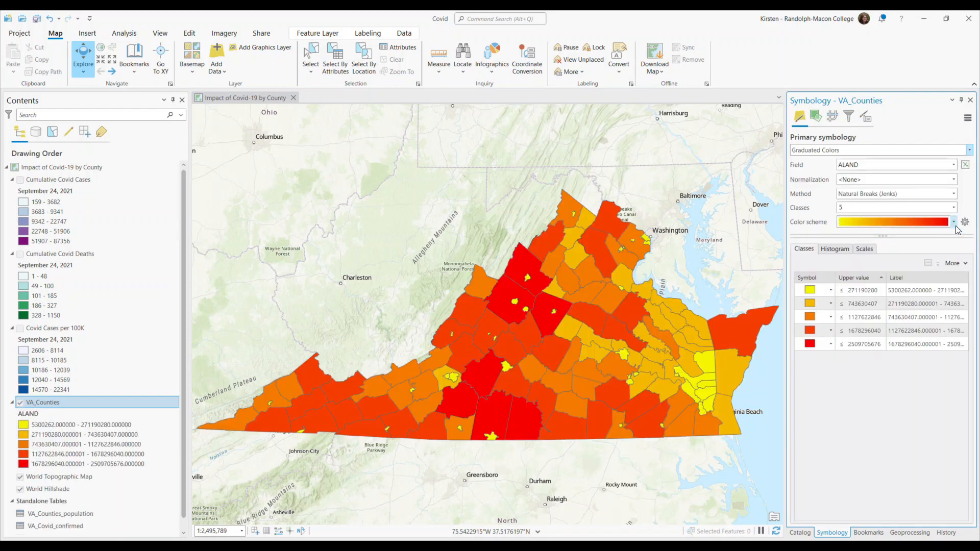
{"action": "left_click", "coordinate": [953, 222]}
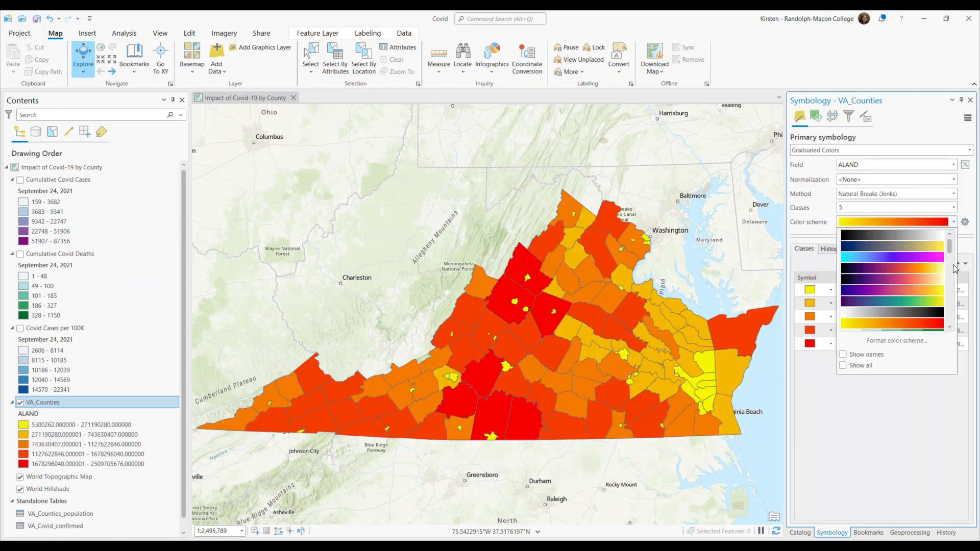
{"action": "scroll", "coordinate": [952, 268], "scroll_direction": "down", "scroll_amount": 4}
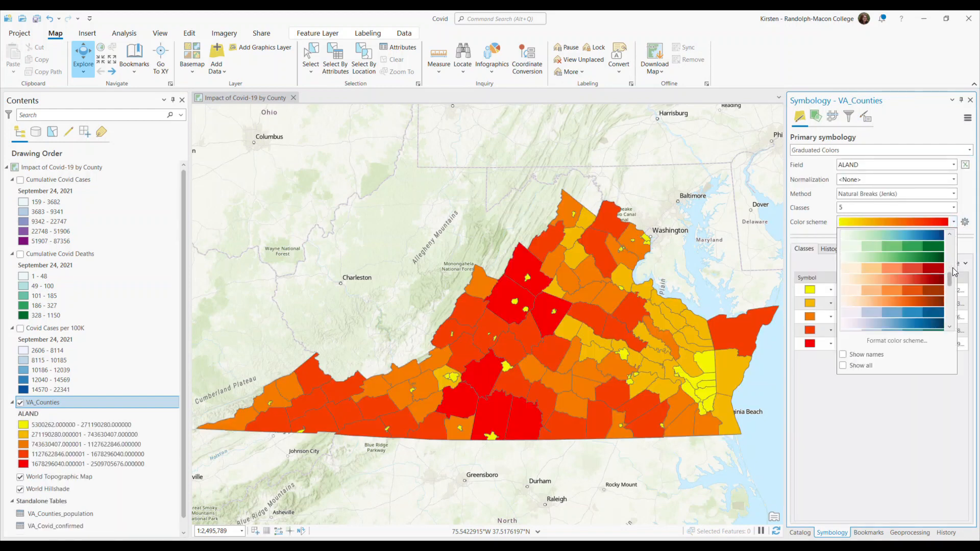
{"action": "left_click", "coordinate": [923, 269]}
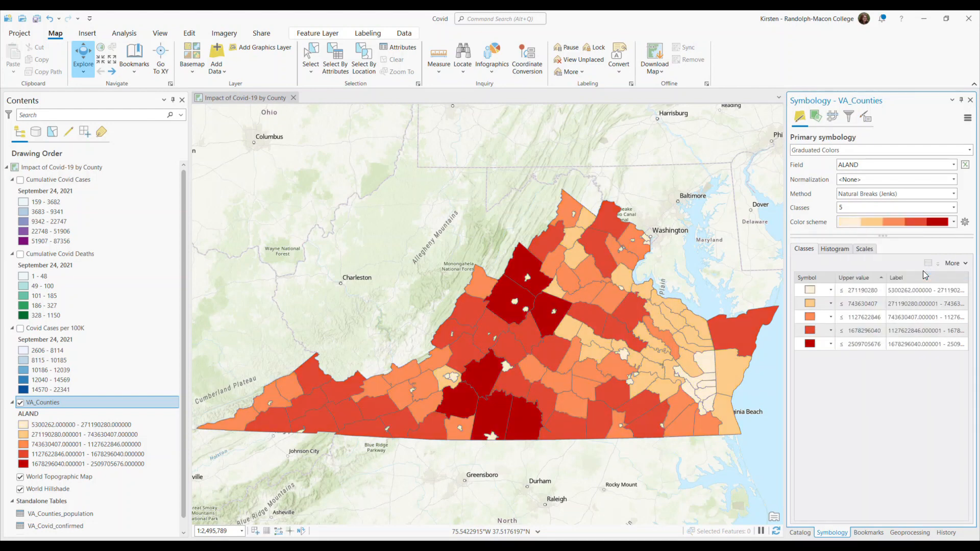
{"action": "left_click", "coordinate": [953, 165]}
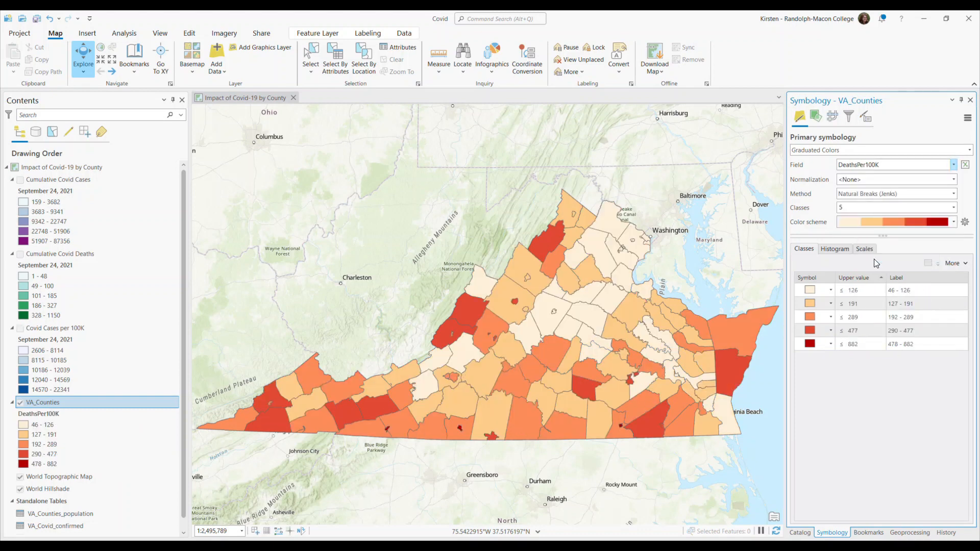
Step: Rename the red VA_Counties layer as Covid Deaths per 100K and set its legend heading to September 24, 2021
{"action": "left_click", "coordinate": [52, 407]}
{"action": "left_click", "coordinate": [51, 407]}
{"action": "type", "text": "Covid Deaths per 100K"}
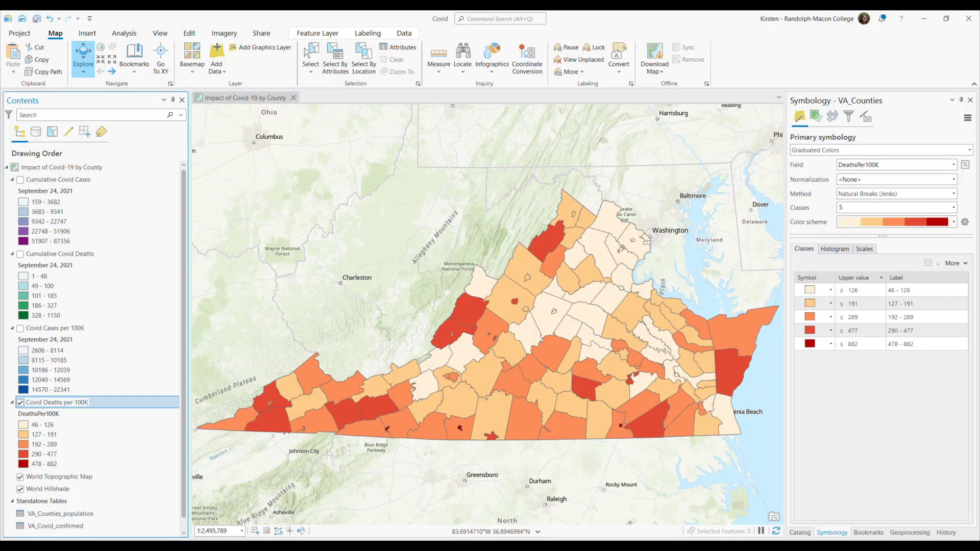
{"action": "left_click", "coordinate": [46, 417]}
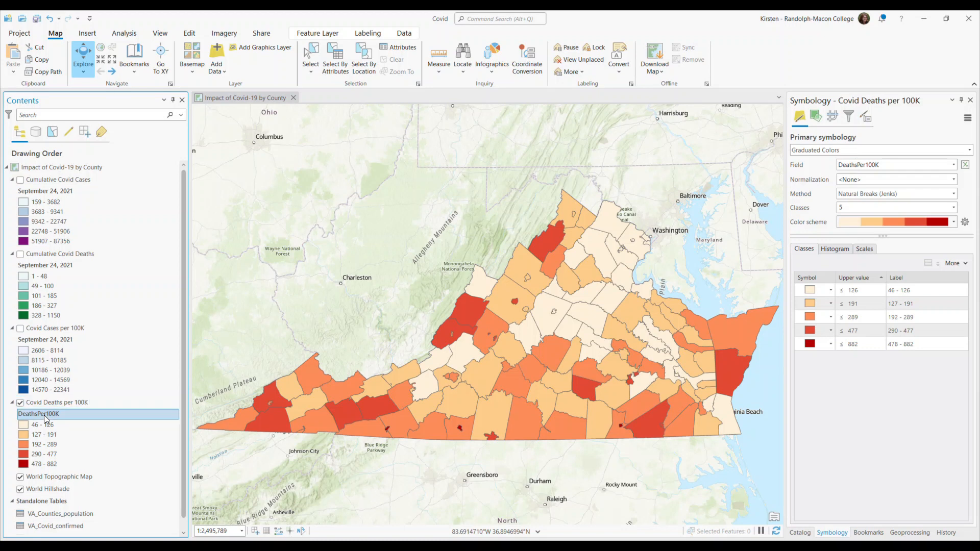
{"action": "left_click", "coordinate": [46, 418]}
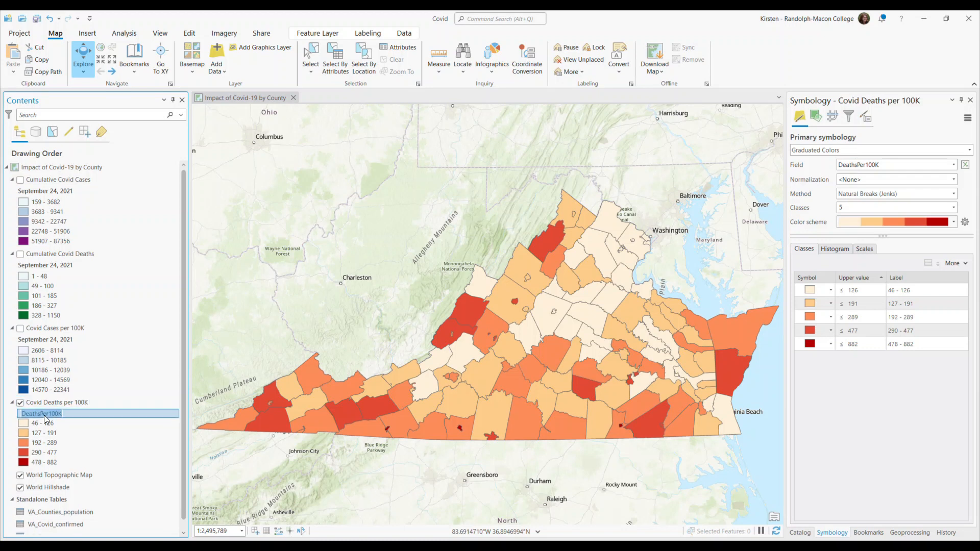
{"action": "type", "text": "September 24, 2021"}
{"action": "key", "text": "Return"}
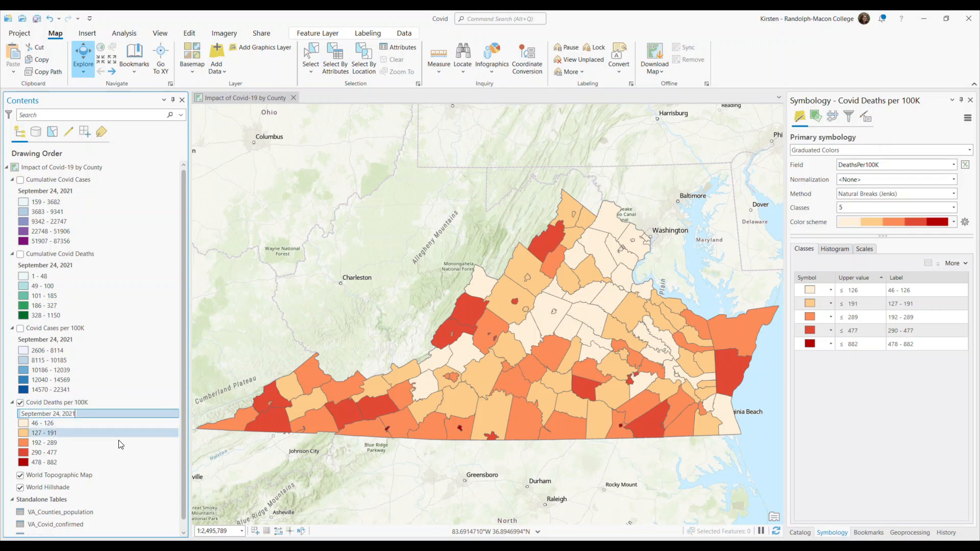